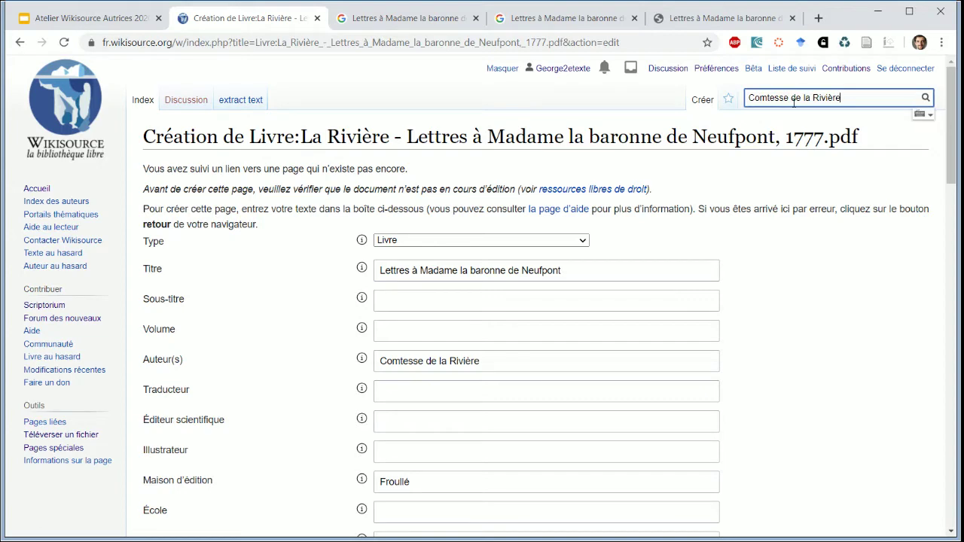
Open a second copy of the book creation page for Lettres à Madame la baronne de Neufpont in a new browser tab
left_click(481, 43)
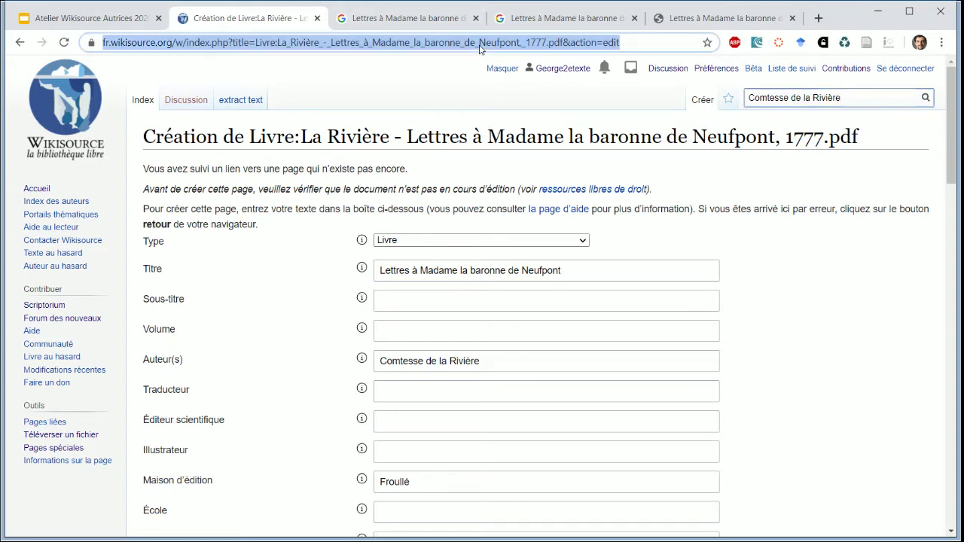
key("ctrl+c")
key("ctrl+t")
key("ctrl+v")
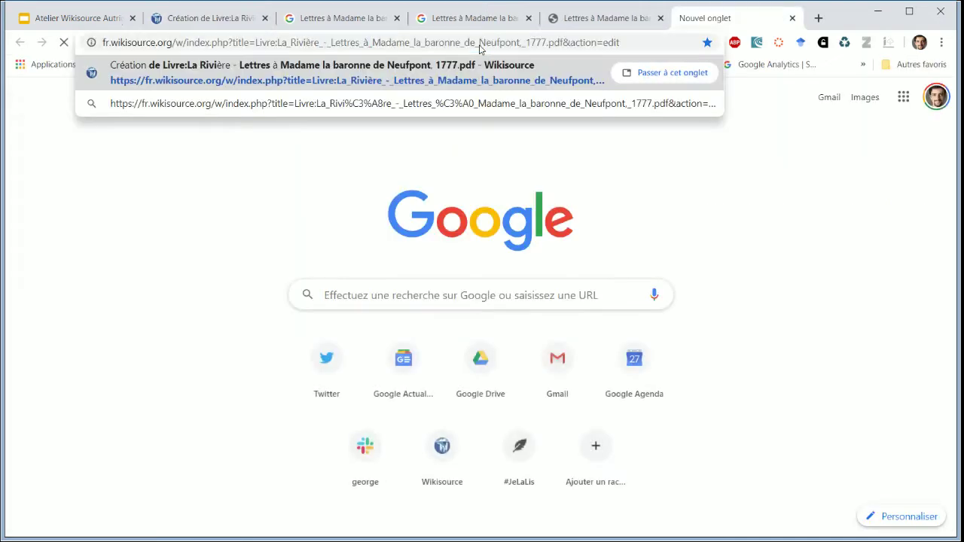
key("Return")
Copy the author name "Comtesse de la Rivière" from the original page's search field and search Wikisource for it on the duplicate page
left_click(228, 22)
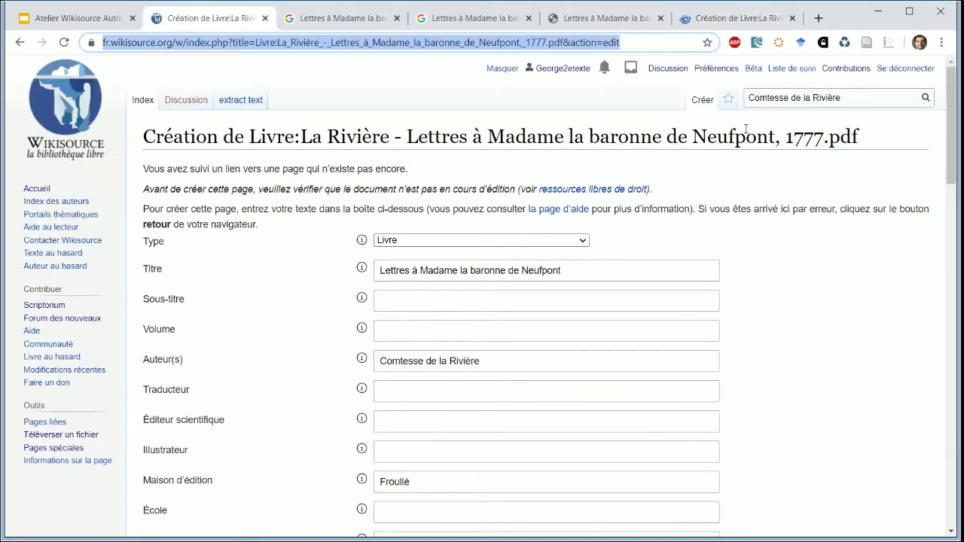
triple_click(785, 102)
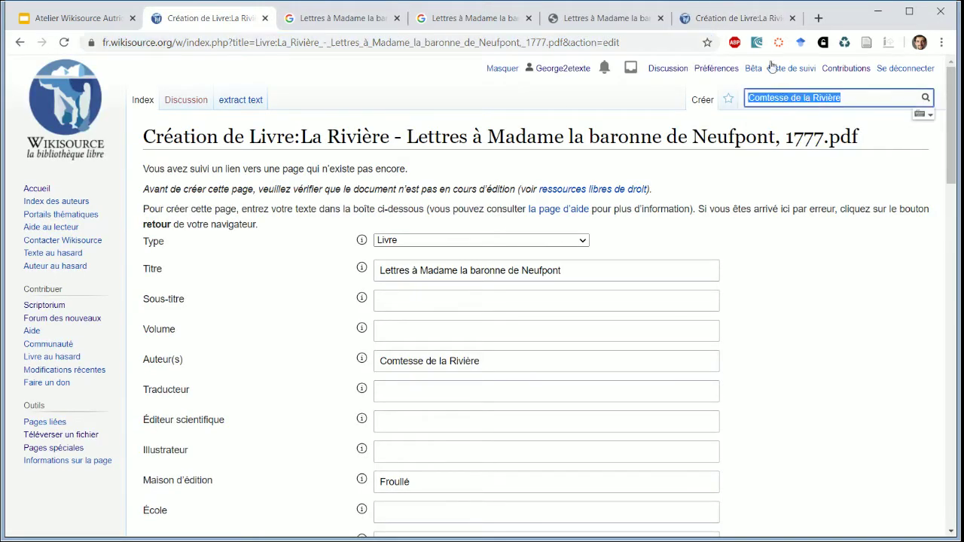
left_click(742, 23)
left_click(768, 94)
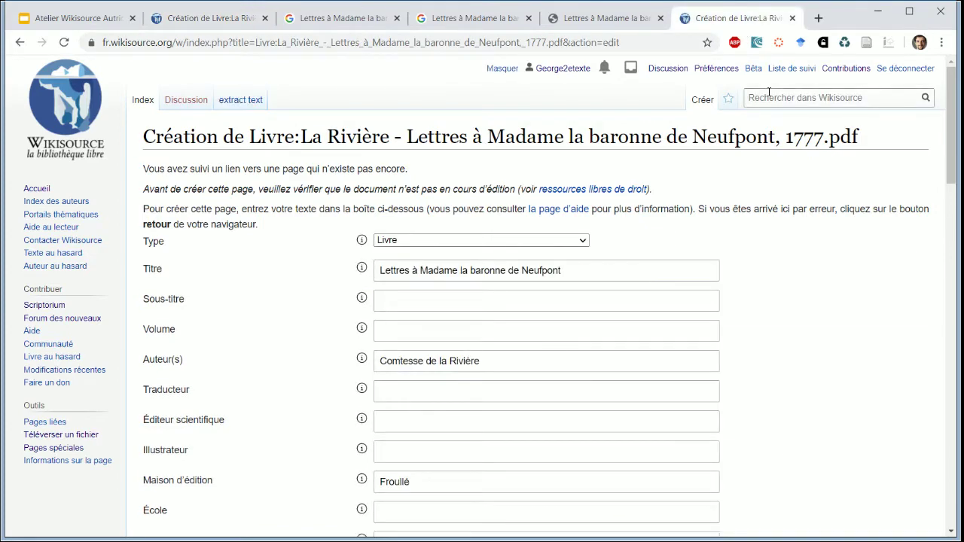
key("ctrl+v")
key("Return")
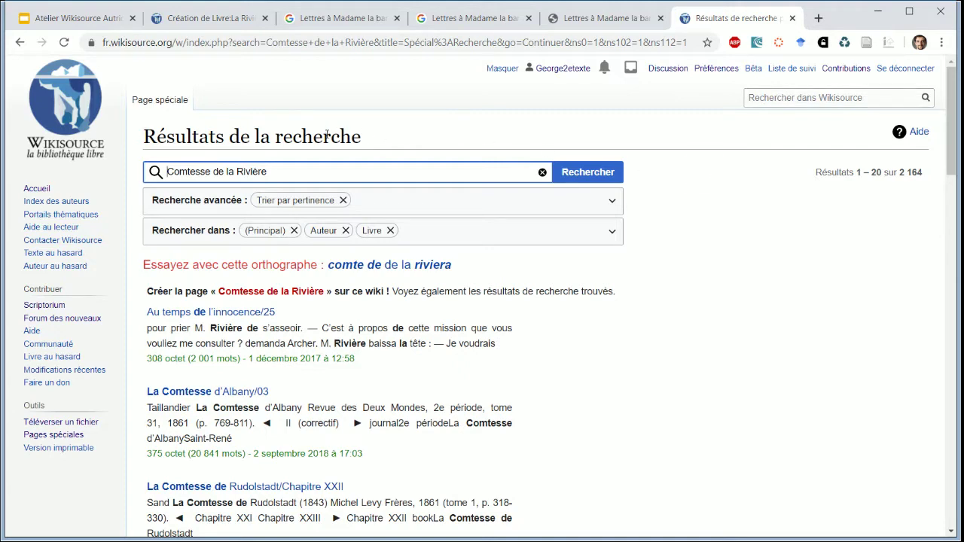
Return to the original book creation form, review the author and publication fields, and set Avancement to "À corriger"
left_click(219, 19)
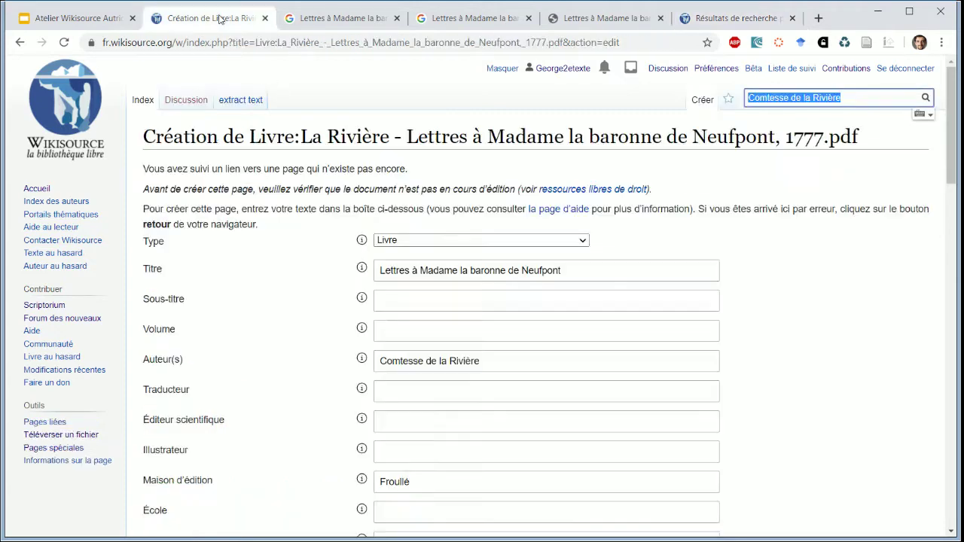
left_click(672, 209)
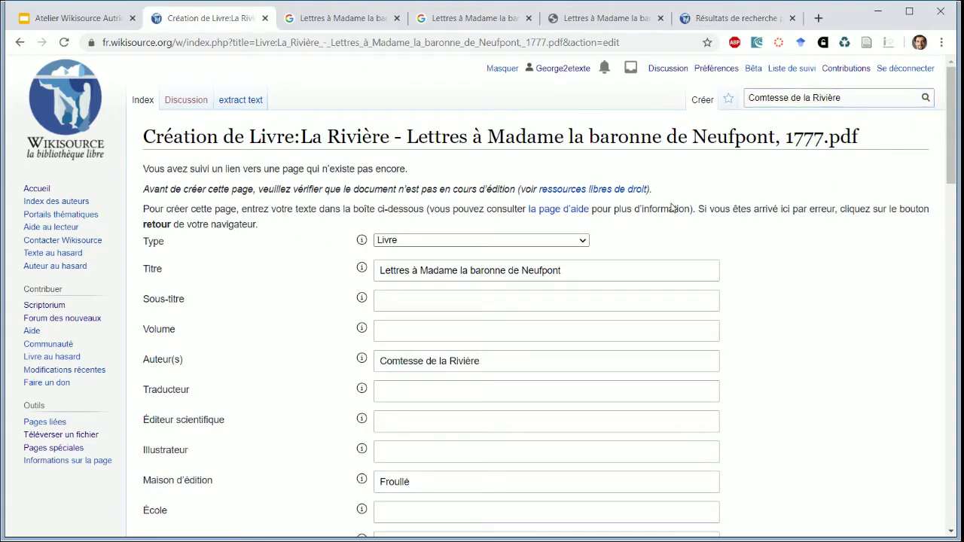
scroll(672, 208, "down", 2)
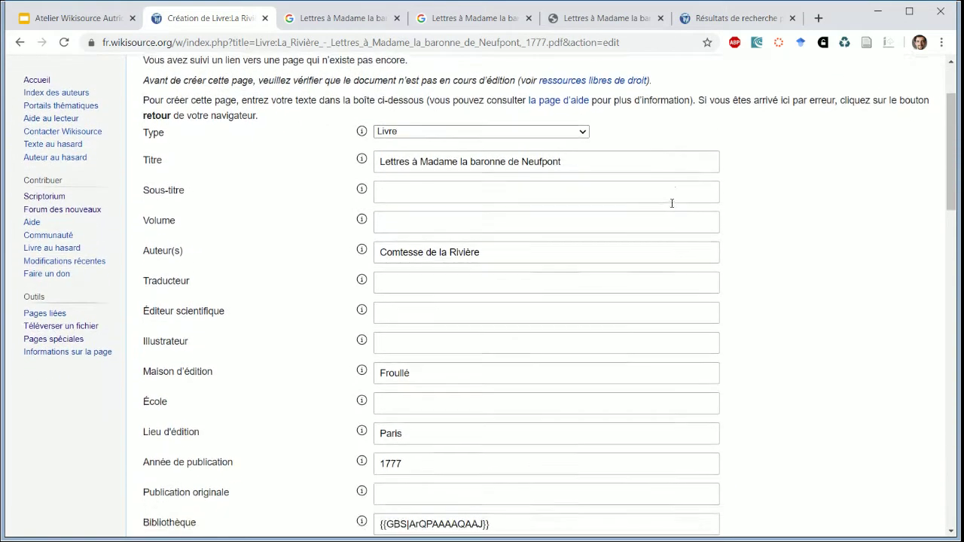
scroll(672, 203, "down", 1)
scroll(671, 203, "down", 1)
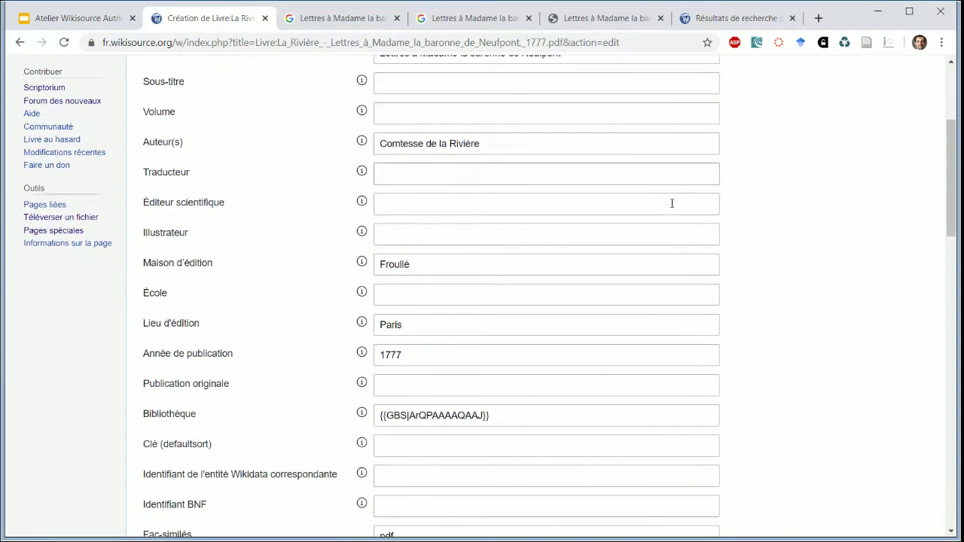
left_click(524, 137)
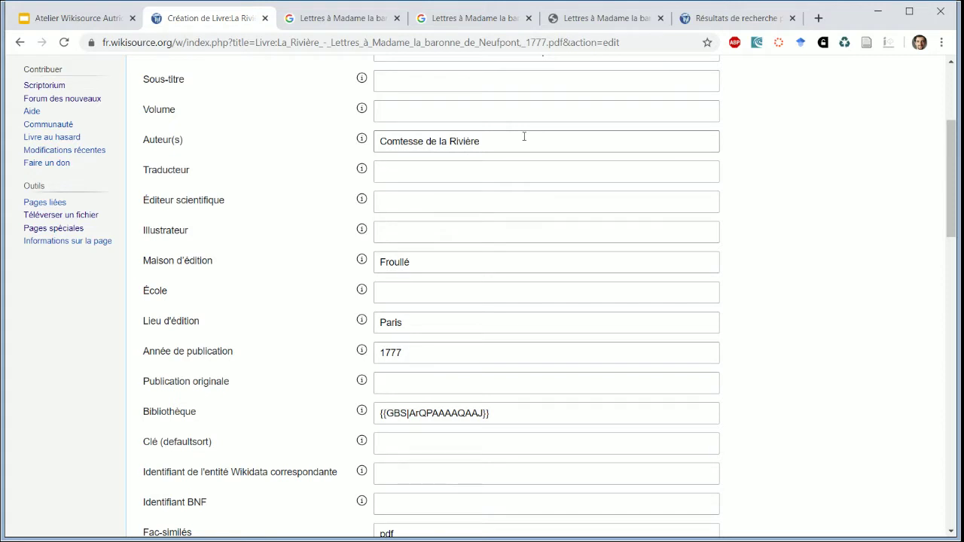
left_click(524, 137)
left_click(754, 184)
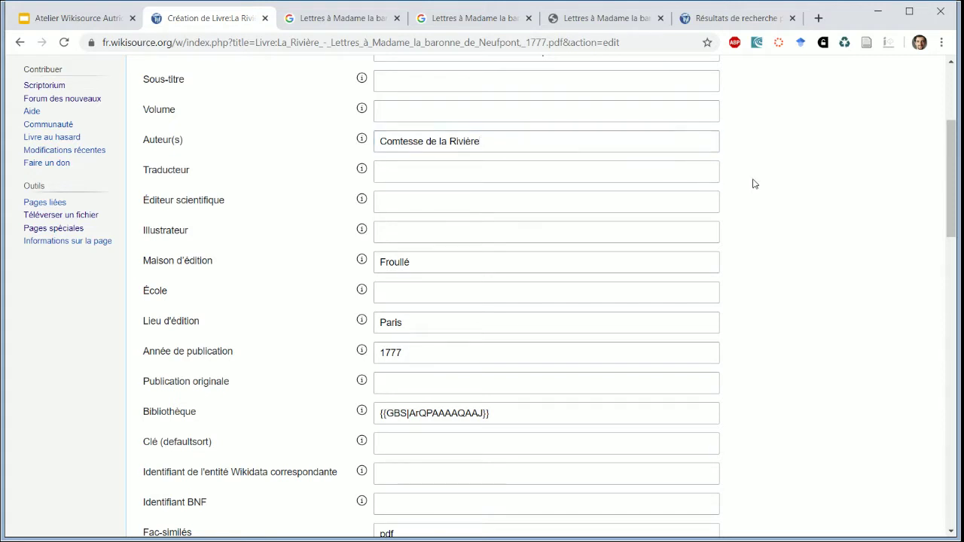
scroll(754, 184, "down", 3)
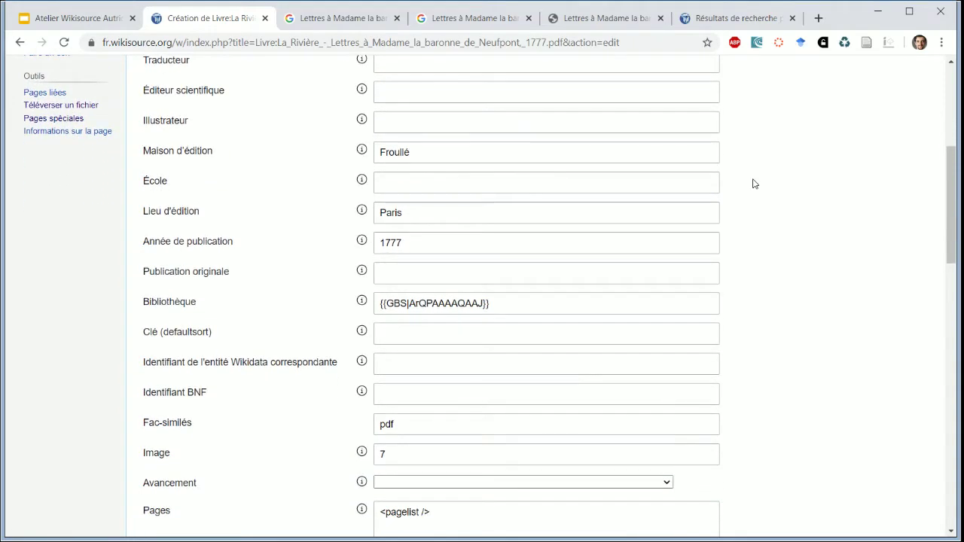
scroll(754, 183, "down", 3)
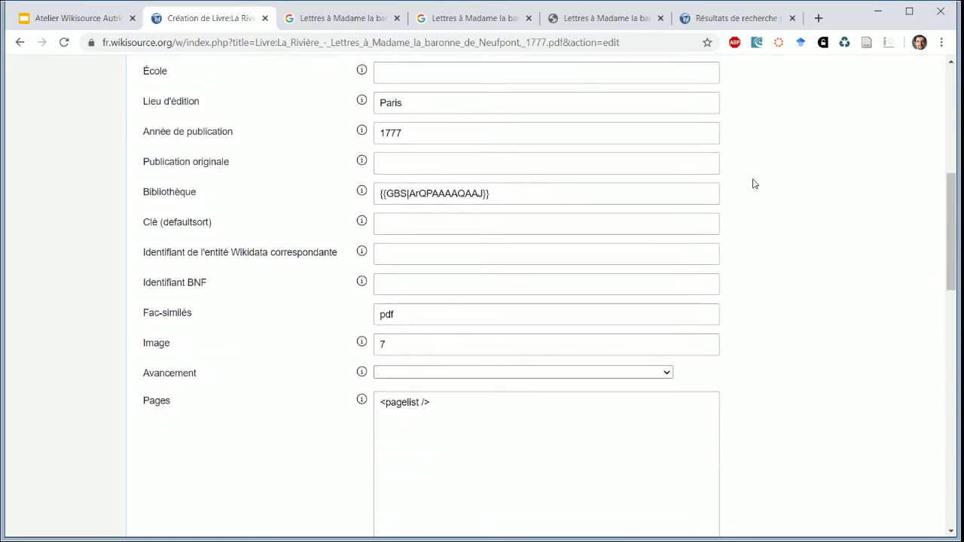
scroll(755, 184, "down", 1)
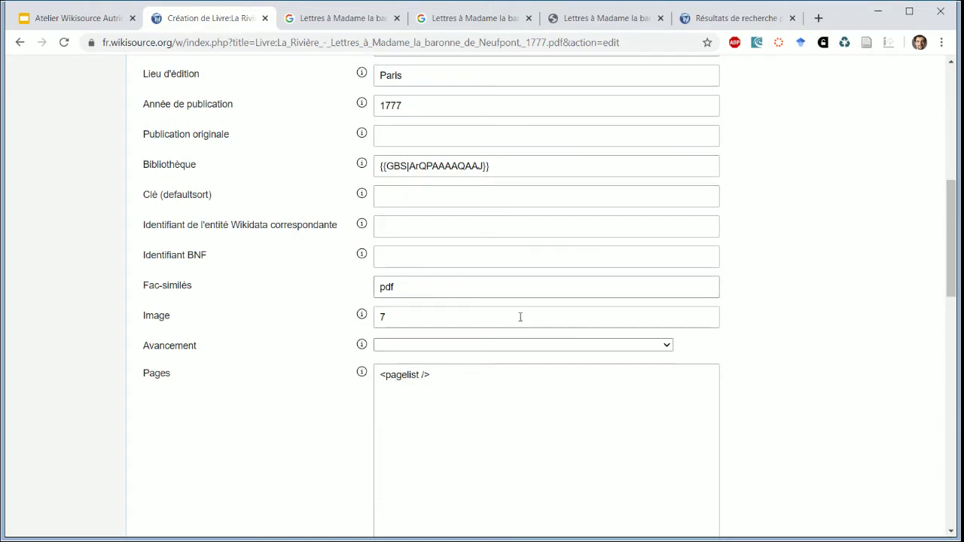
left_click(515, 402)
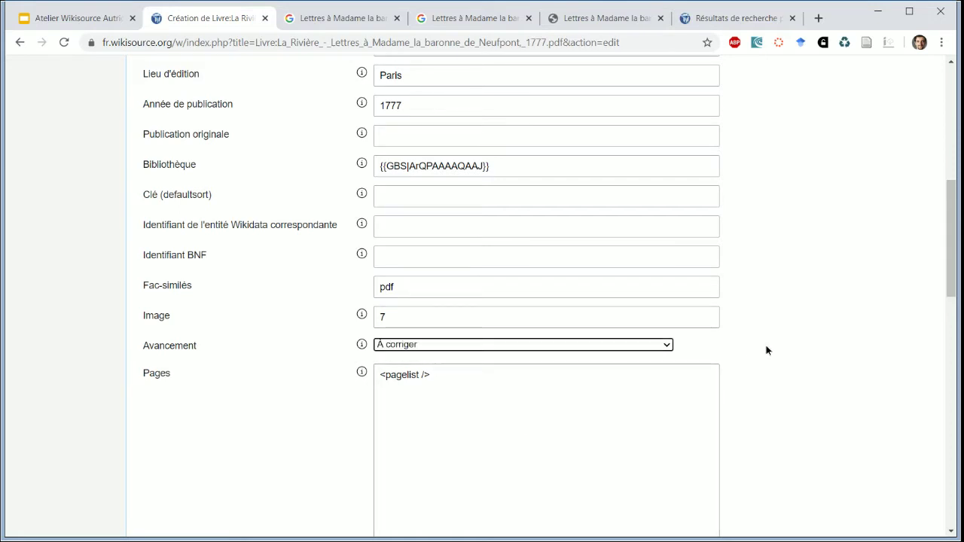
Switch to the Google Slides workshop presentation and examine the two example slides on preparing the page list and the table of contents
scroll(767, 350, "down", 3)
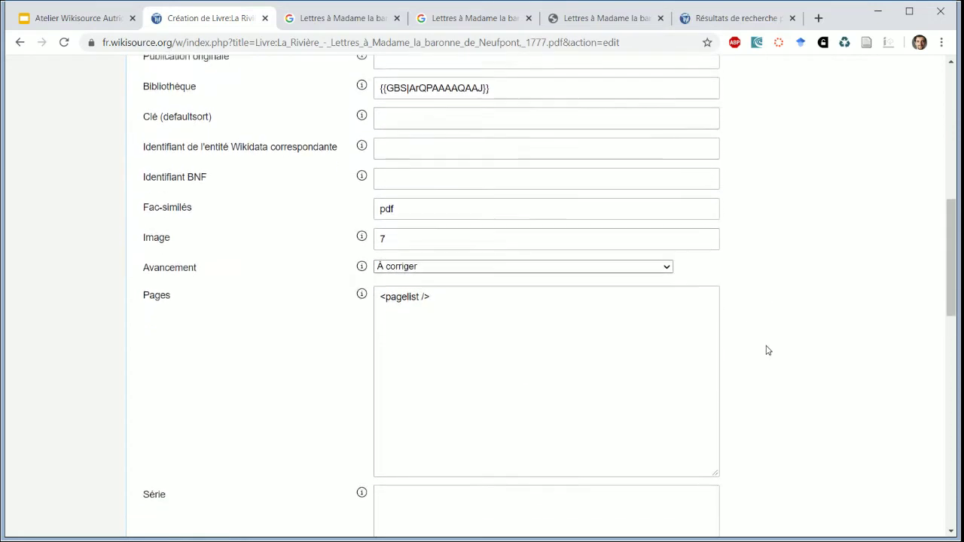
scroll(767, 350, "down", 1)
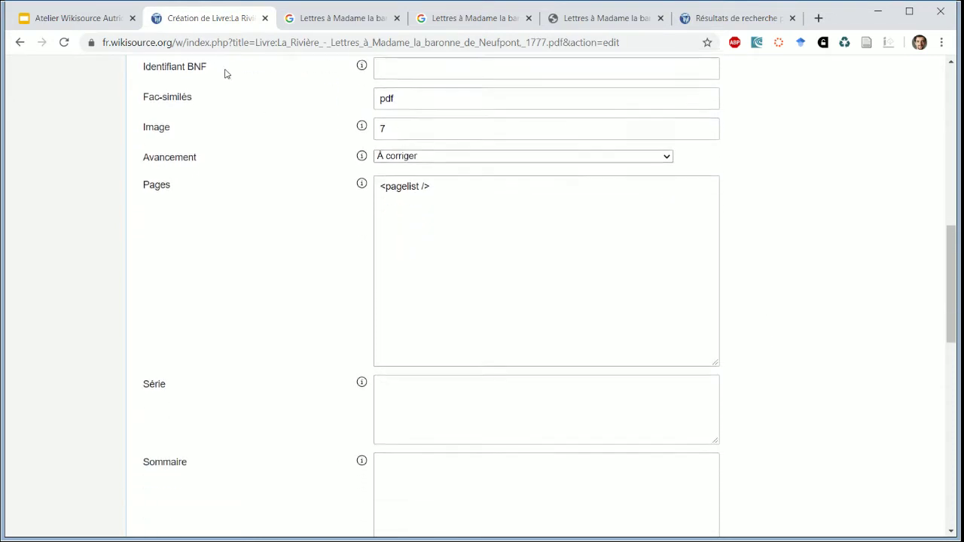
left_click(106, 25)
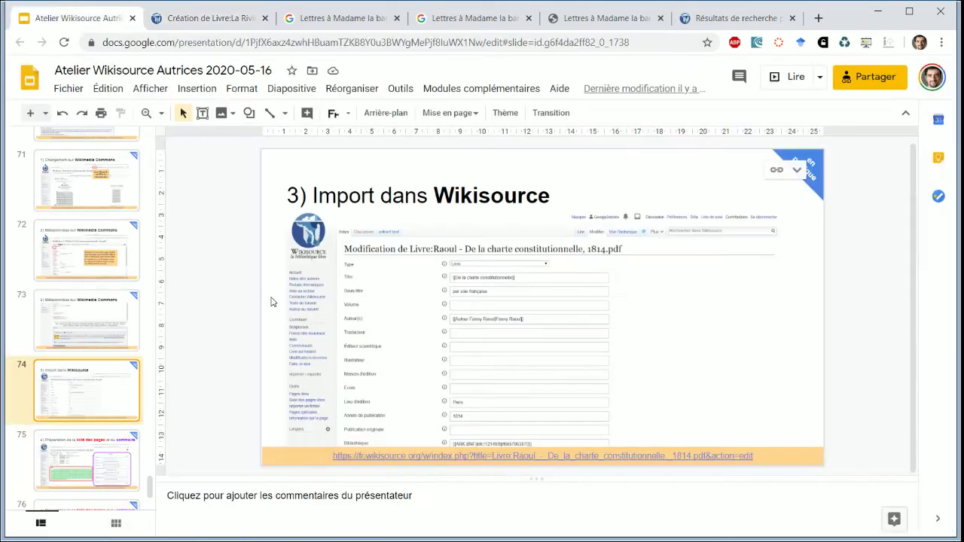
key("Down")
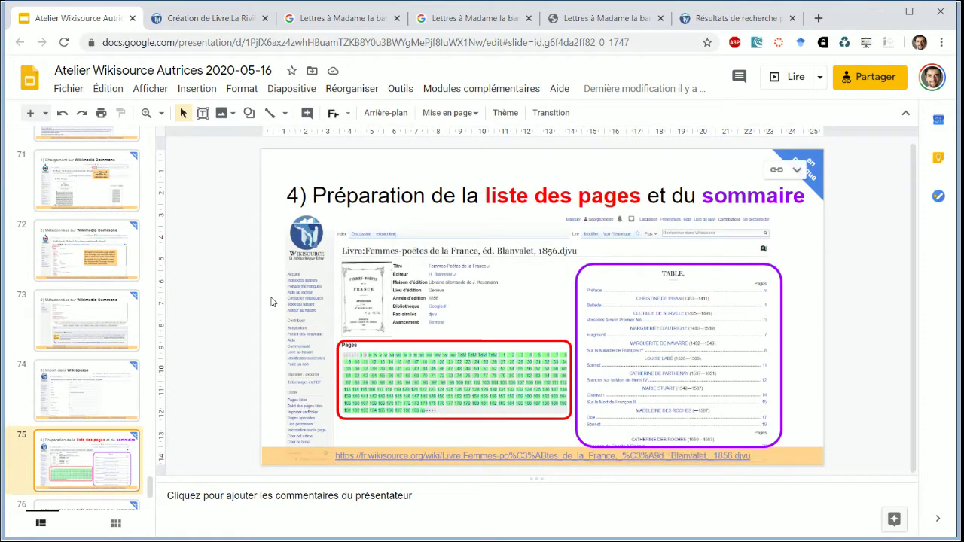
key("Down")
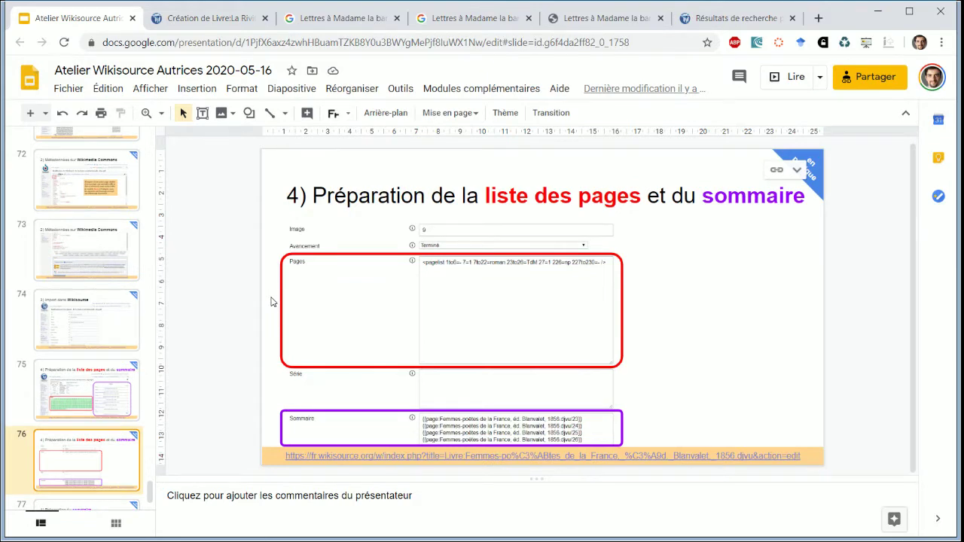
key("Up")
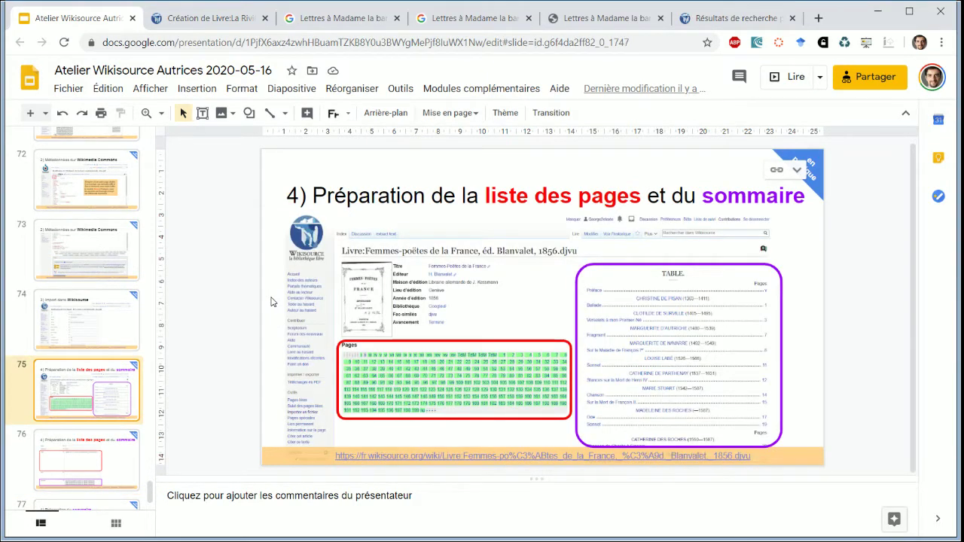
key("Down")
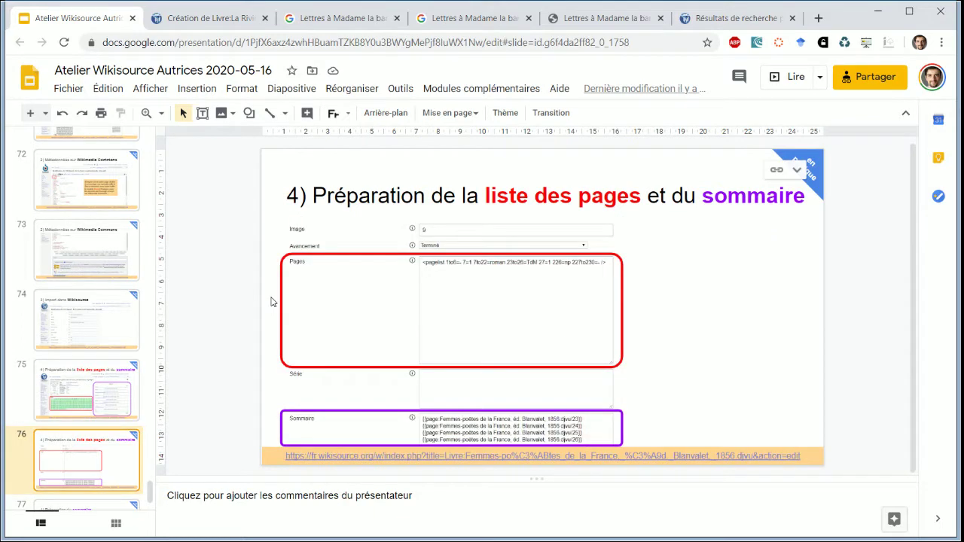
key("Up")
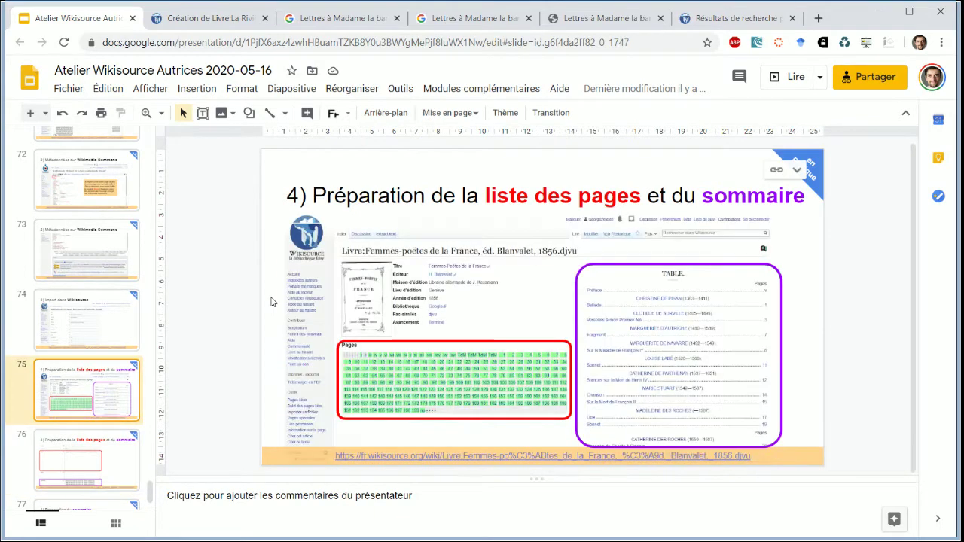
key("Down")
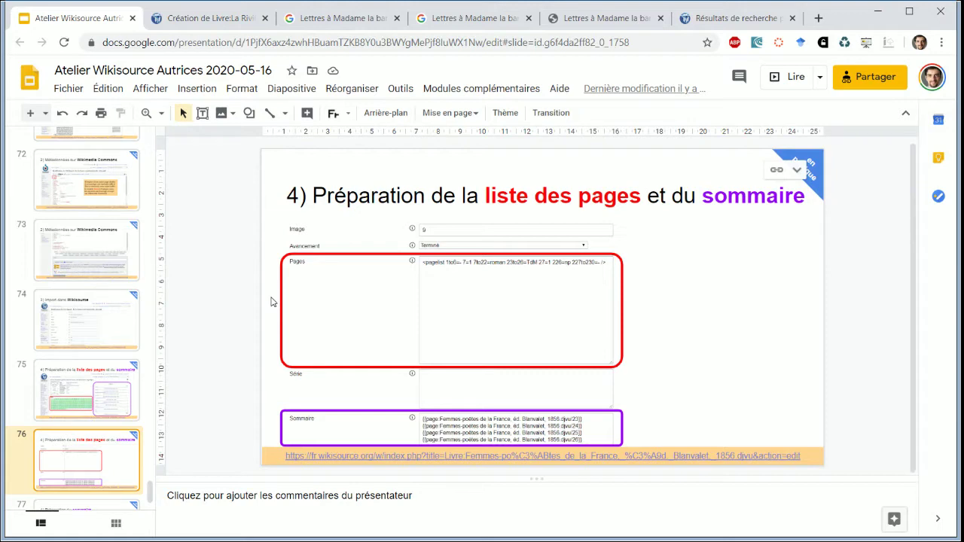
key("Up")
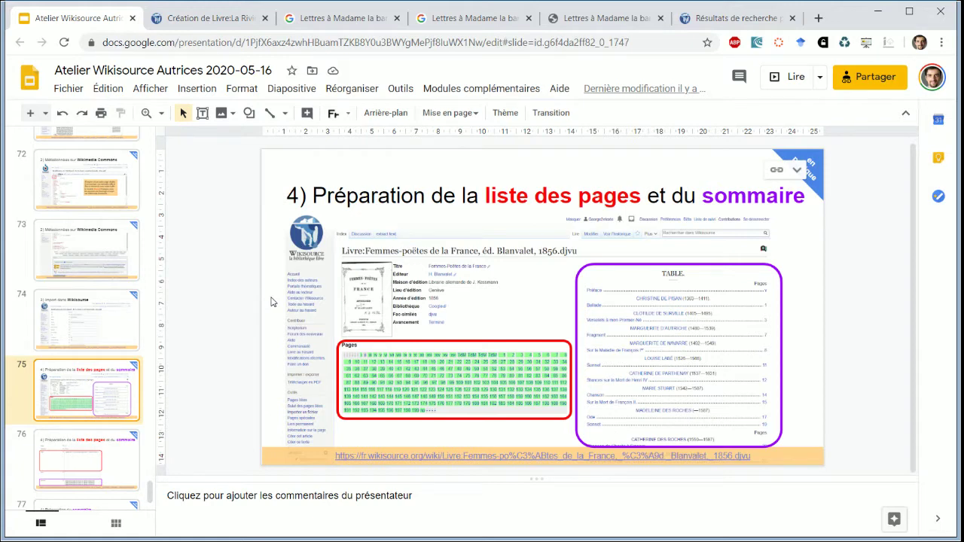
key("Down")
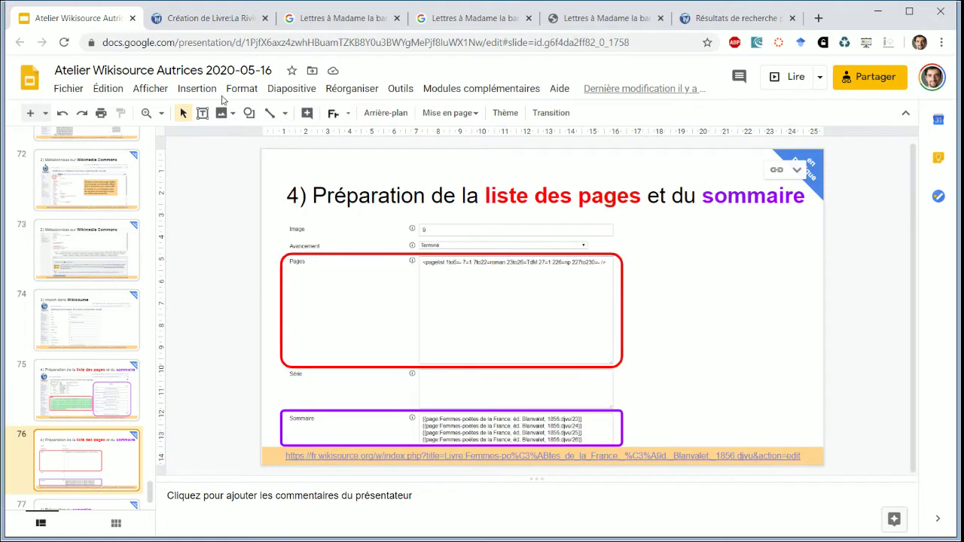
Return to the Wikisource form, preview the book page with the default pagelist, and examine its cover, metadata and page numbering
left_click(211, 22)
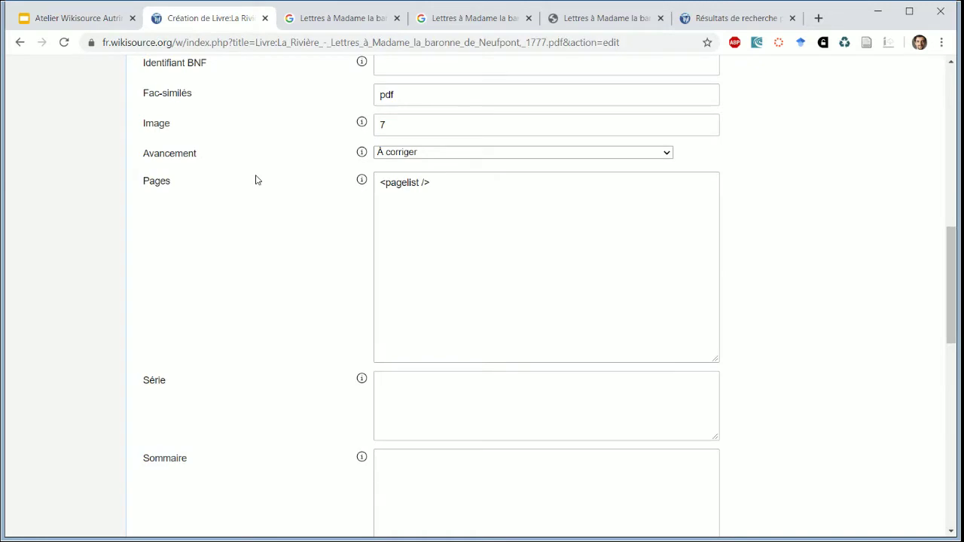
left_click(256, 179)
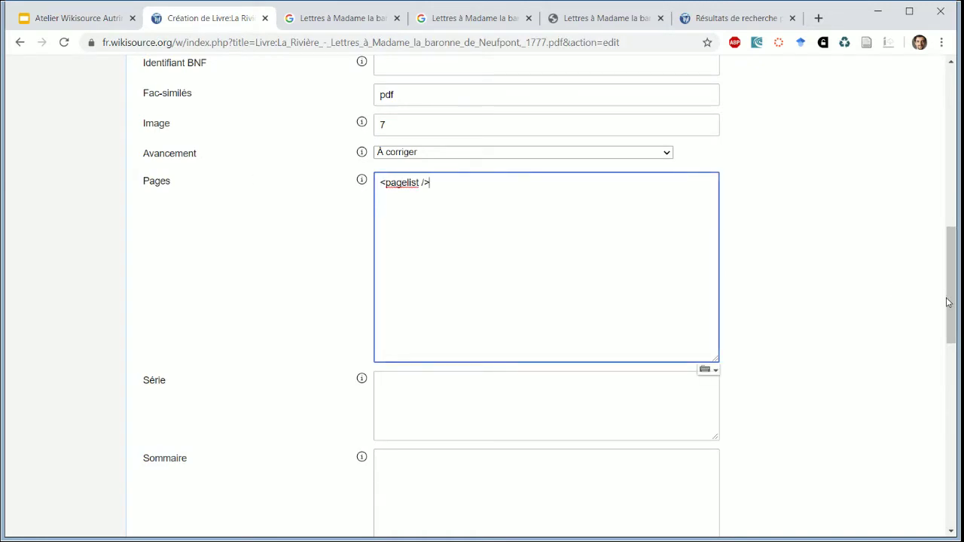
scroll(630, 441, "down", 9)
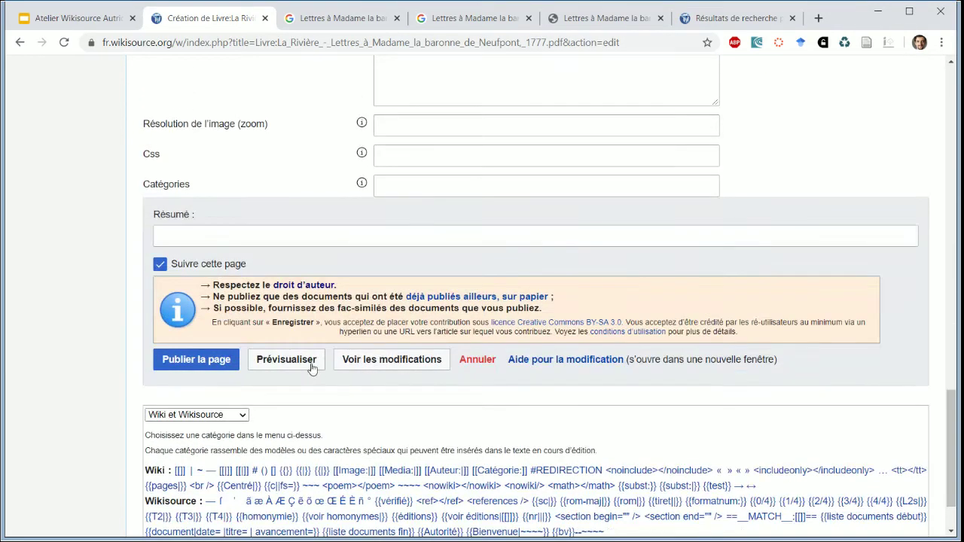
left_click(307, 365)
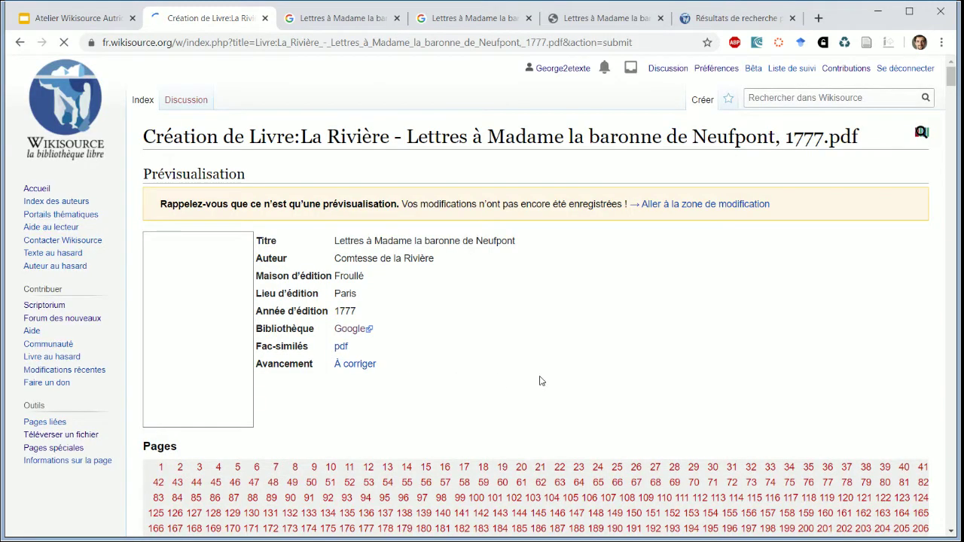
scroll(539, 381, "down", 1)
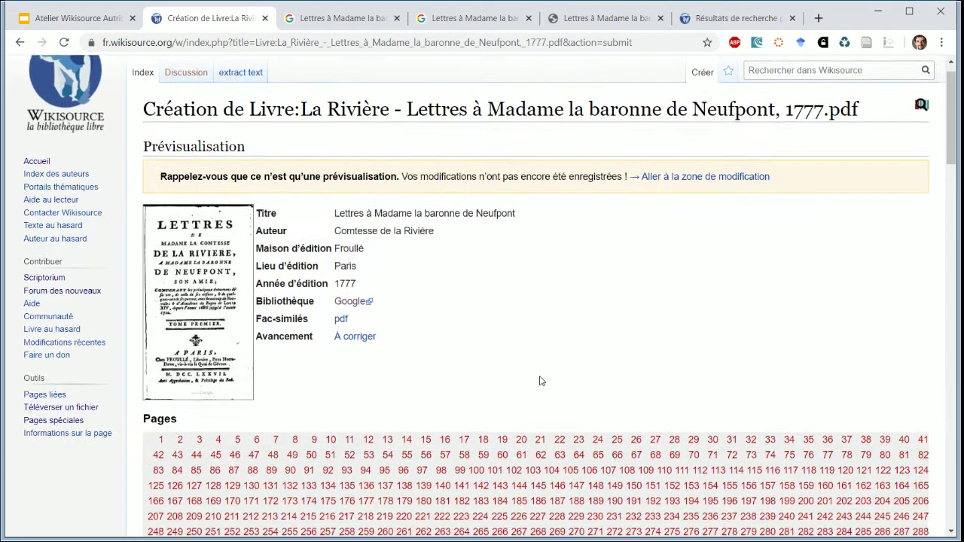
scroll(539, 381, "down", 2)
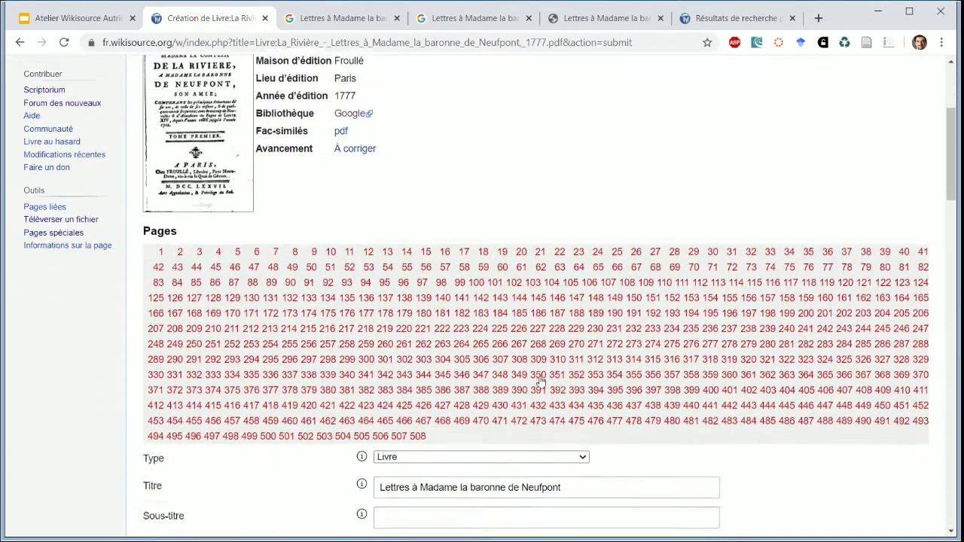
scroll(539, 379, "down", 4)
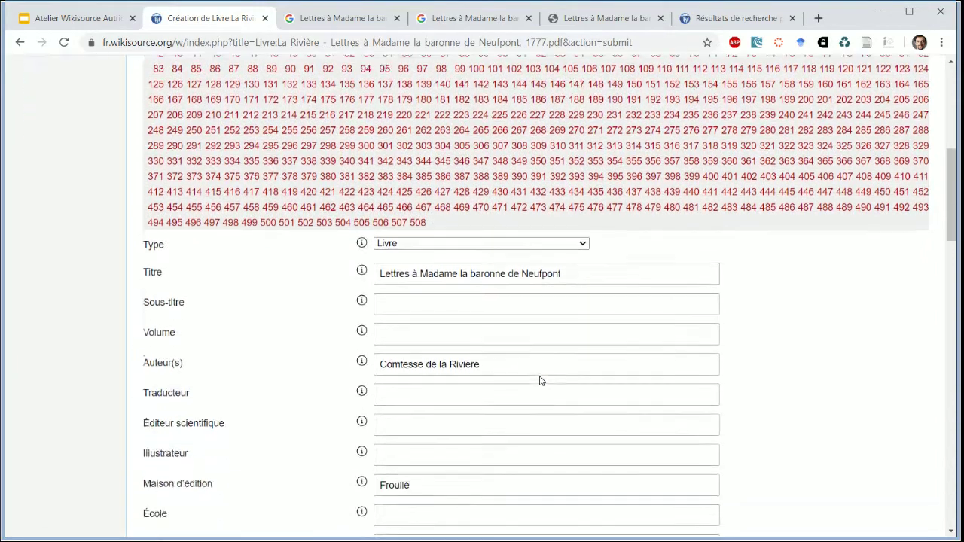
scroll(540, 376, "down", 5)
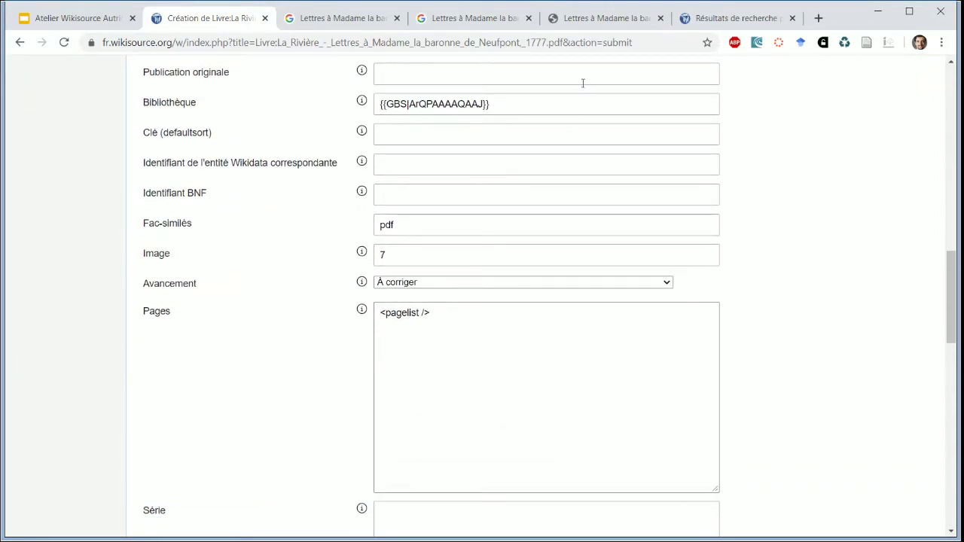
Switch to the Google Books PDF of the letters and examine its pages from the opening notice and cover through the title page
left_click(503, 23)
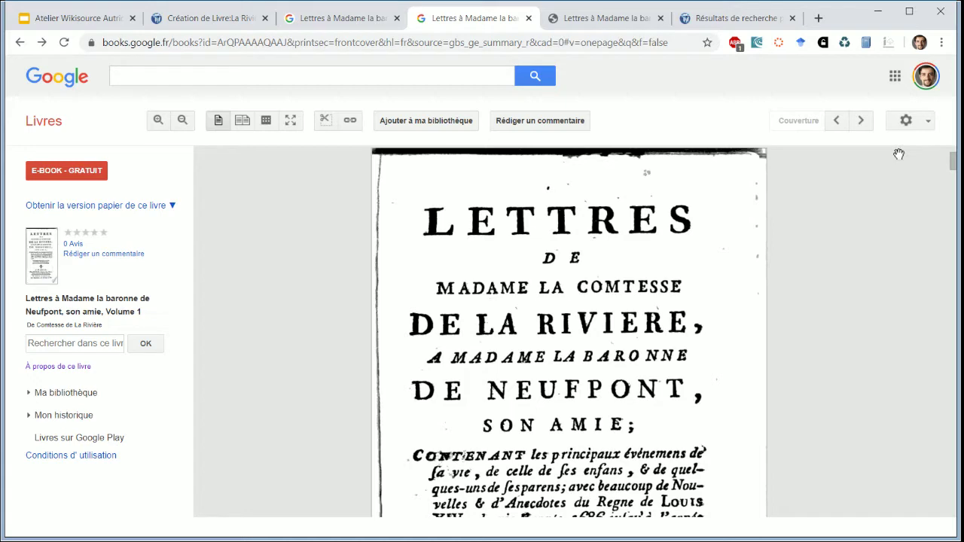
left_click(919, 130)
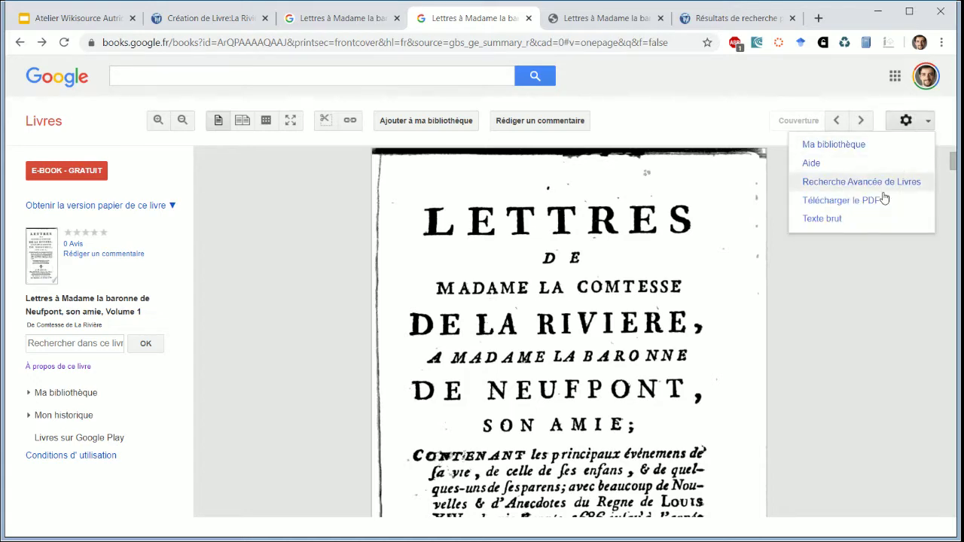
left_click(624, 21)
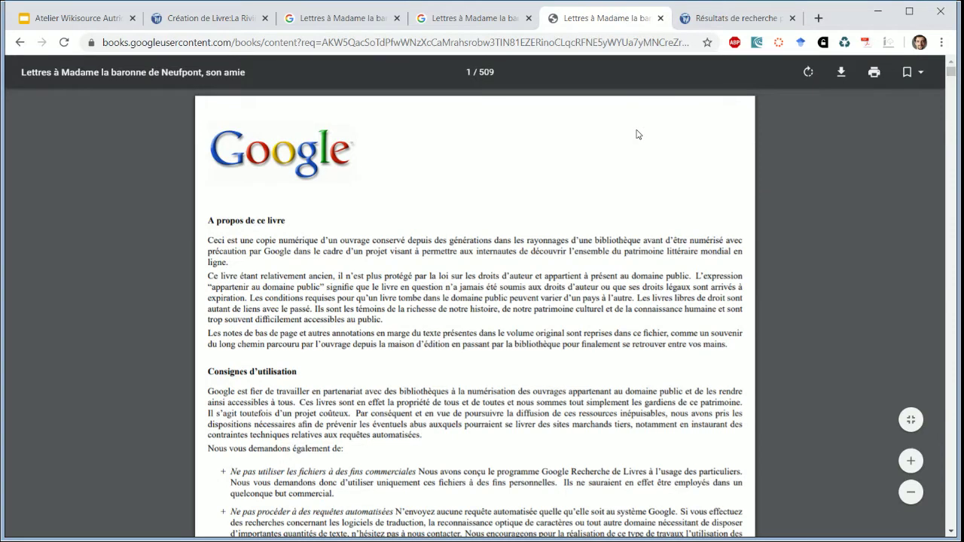
scroll(636, 134, "down", 3)
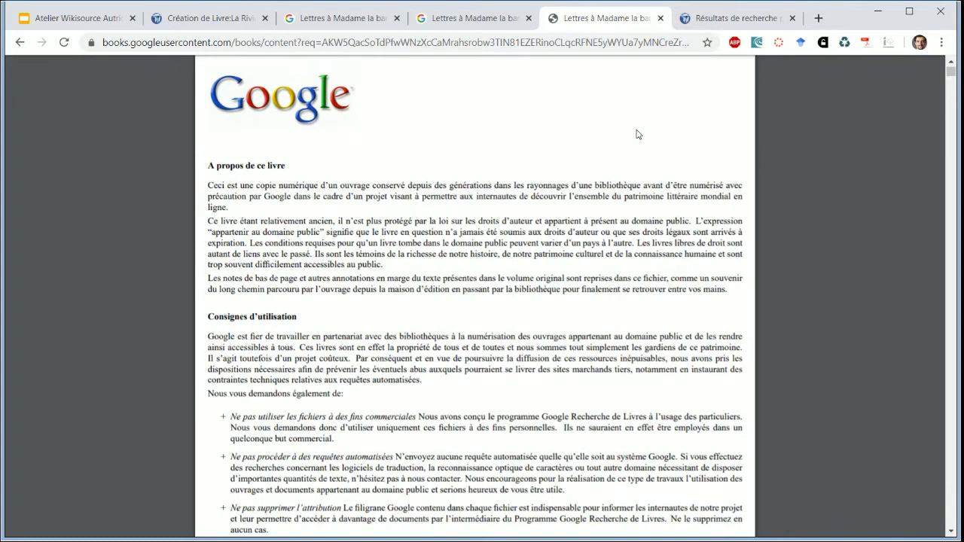
scroll(636, 134, "down", 2)
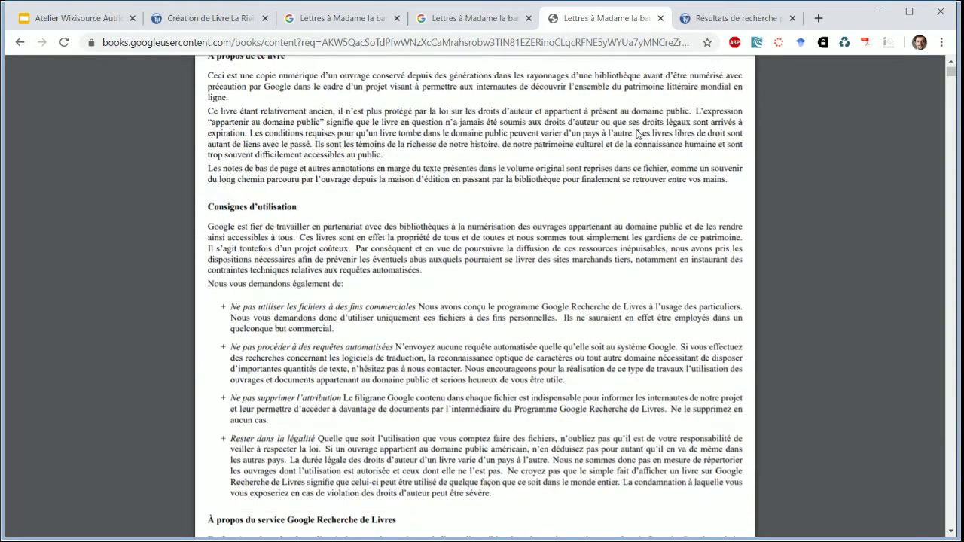
scroll(636, 134, "down", 2)
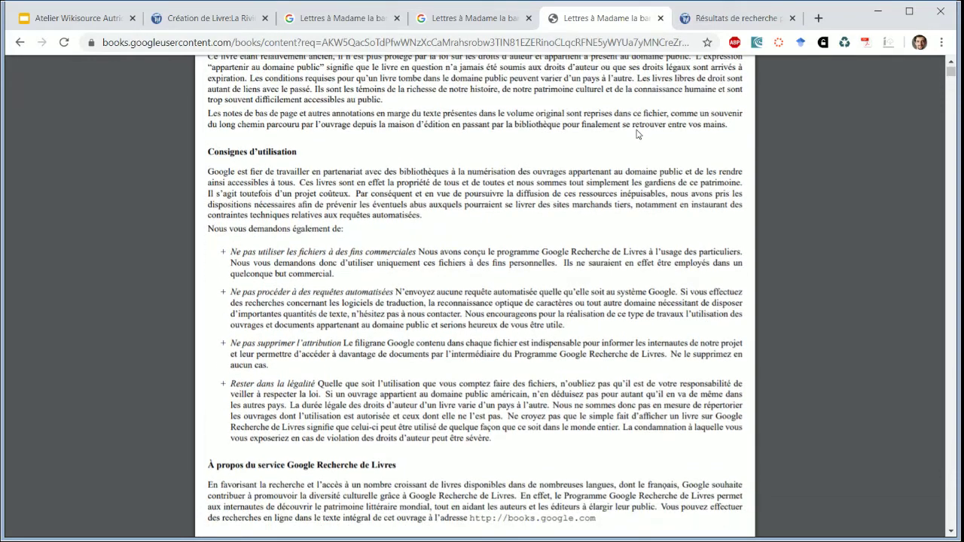
scroll(636, 134, "down", 8)
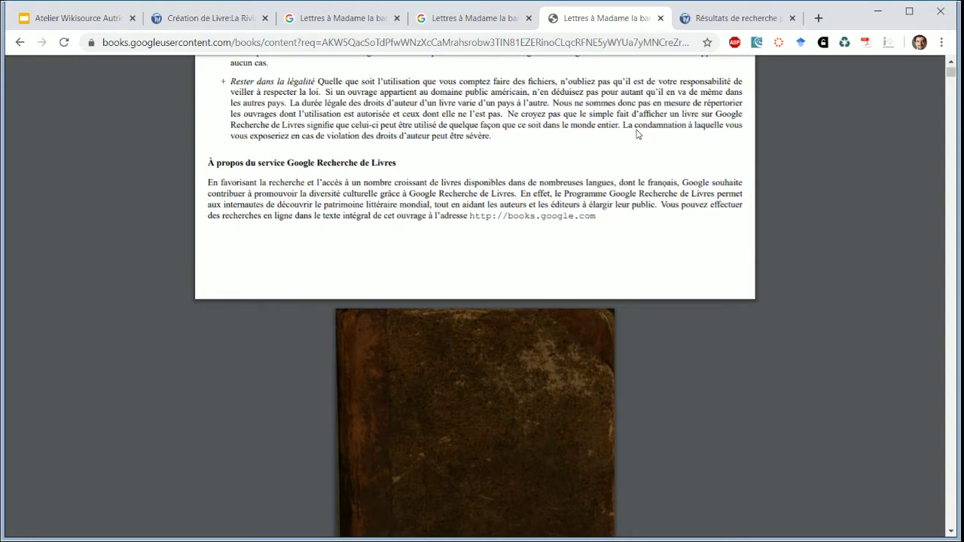
scroll(636, 134, "down", 8)
scroll(636, 134, "down", 20)
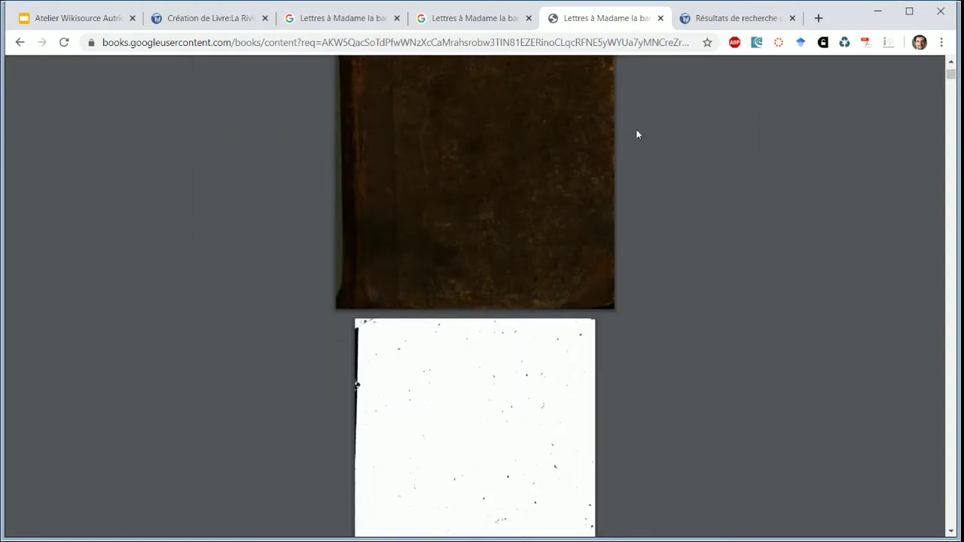
scroll(636, 134, "down", 10)
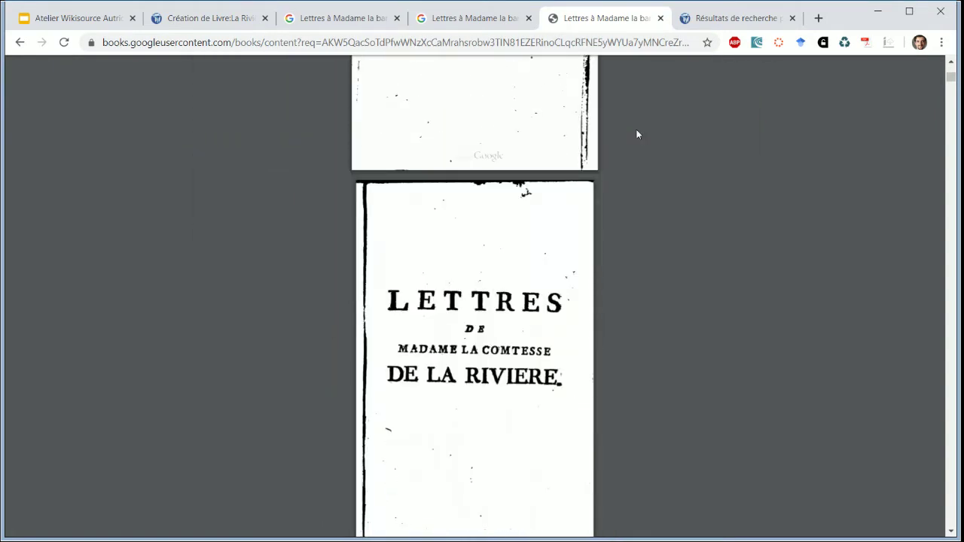
scroll(637, 134, "up", 5)
scroll(636, 134, "down", 11)
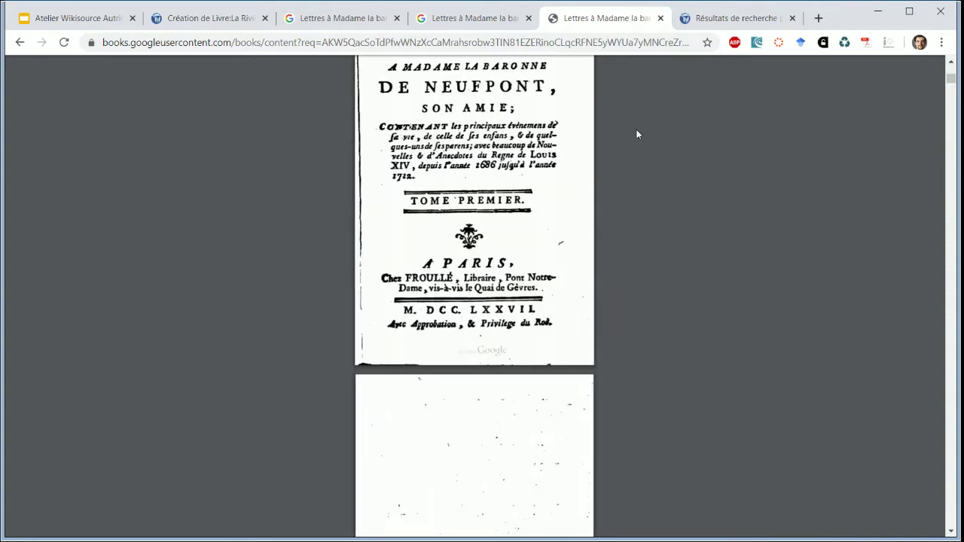
scroll(636, 134, "up", 2)
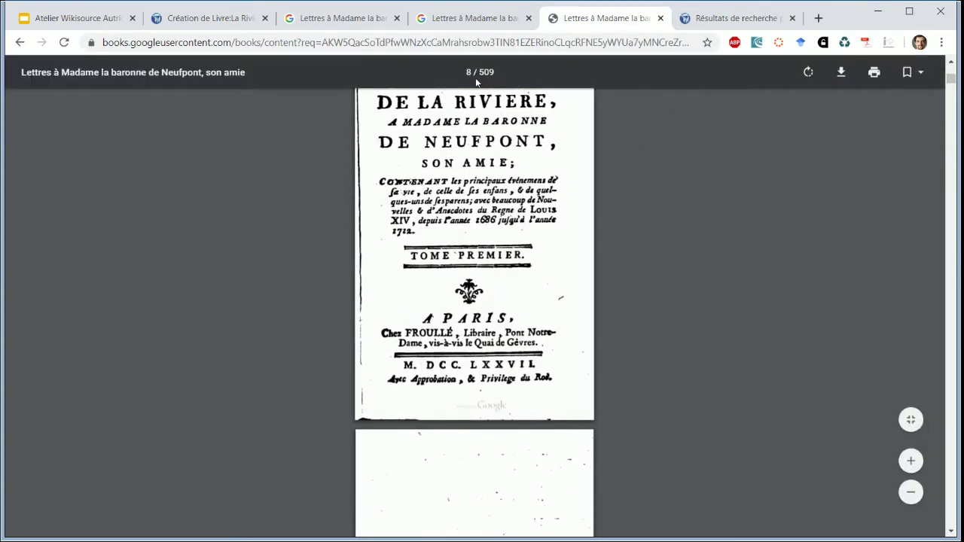
Return to the Wikisource form and add 1to6=- and 7=titre inside the pagelist tag of the Pages field
left_click(213, 23)
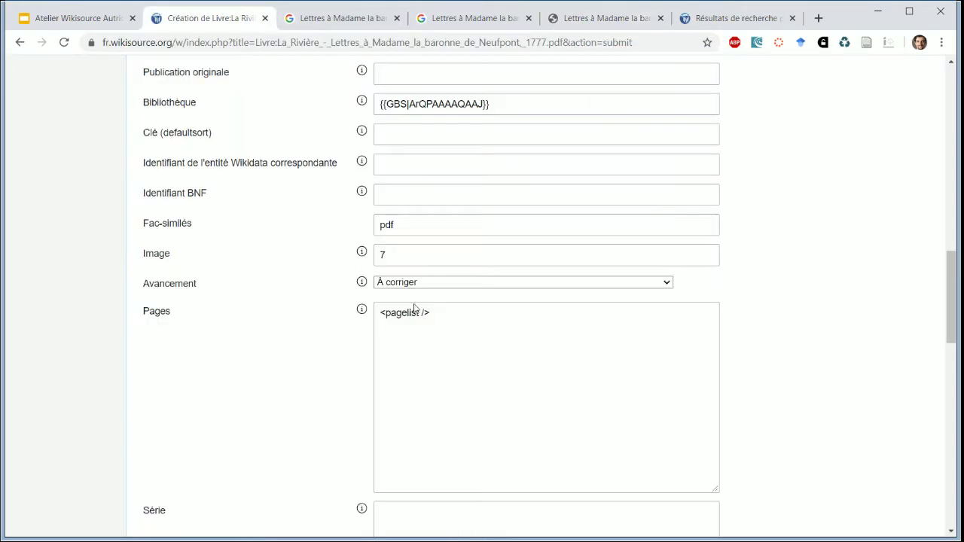
left_click(422, 317)
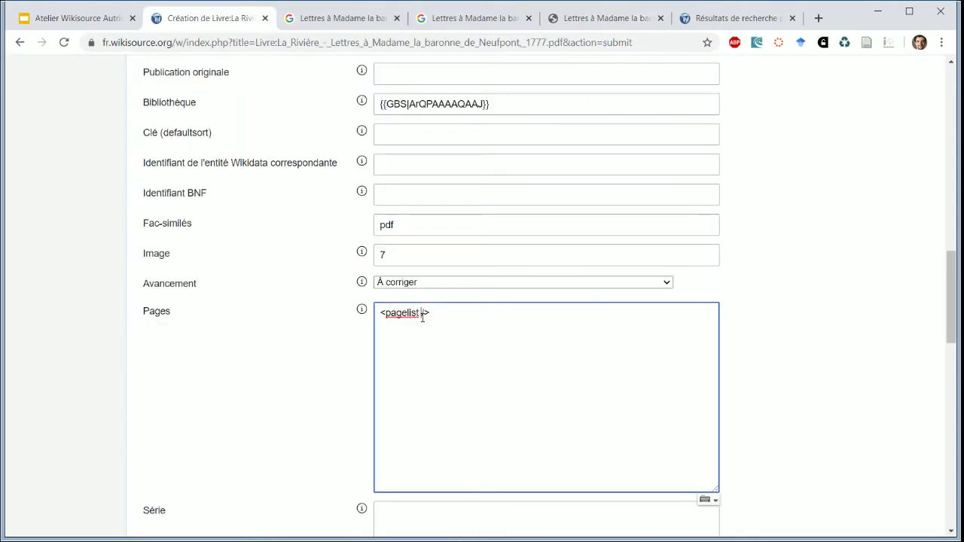
type("1")
key("BackSpace")
type("7=titre")
left_click(423, 317)
type("1to6")
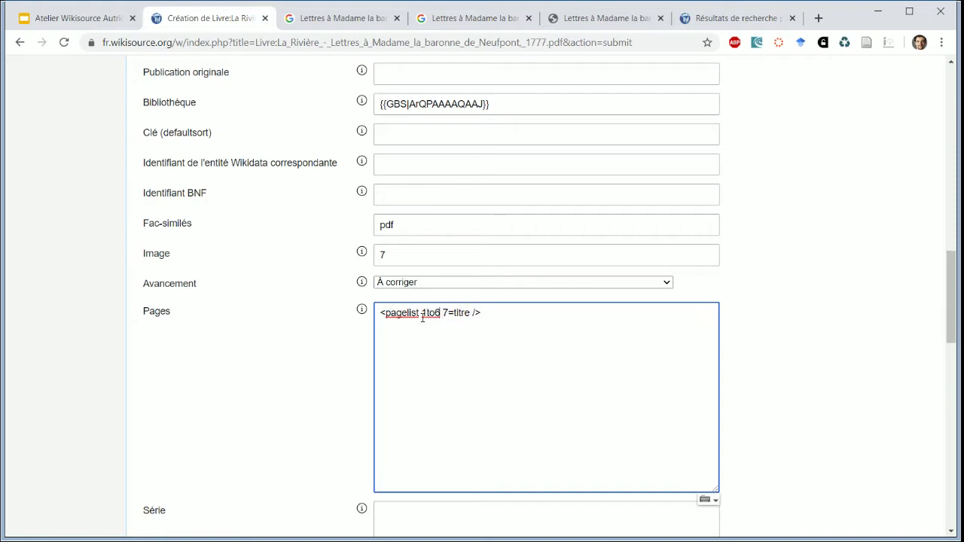
key("BackSpace")
type("=-")
key("BackSpace")
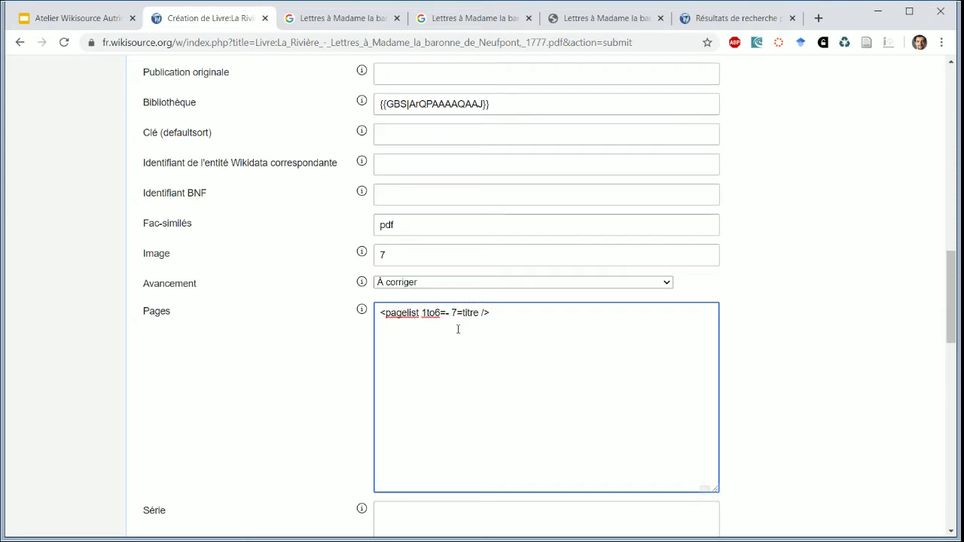
Recheck the pages preceding the title page in the PDF and change the pagelist entries before 7=titre to 1to4=- 5=AT 6=-
left_click(699, 24)
left_click(629, 21)
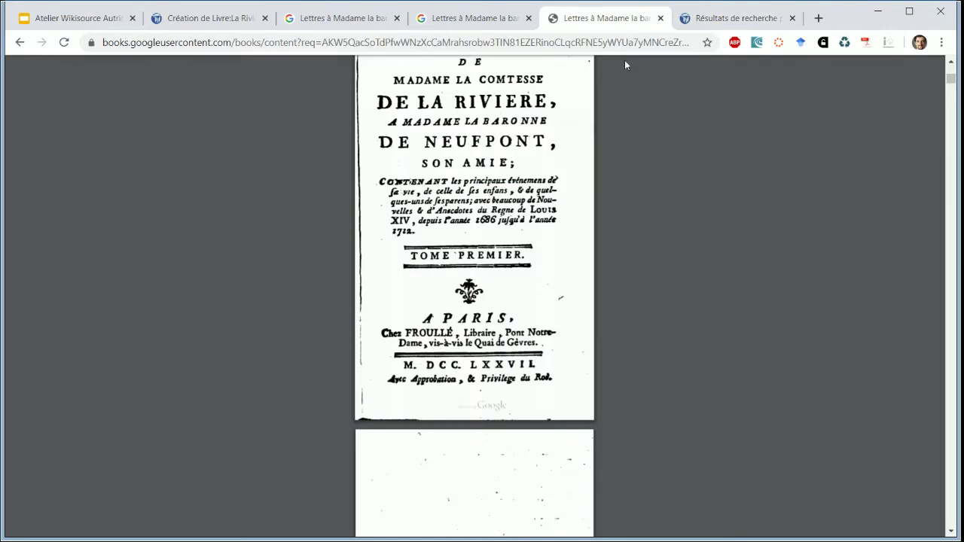
mouse_move(618, 179)
scroll(618, 178, "up", 20)
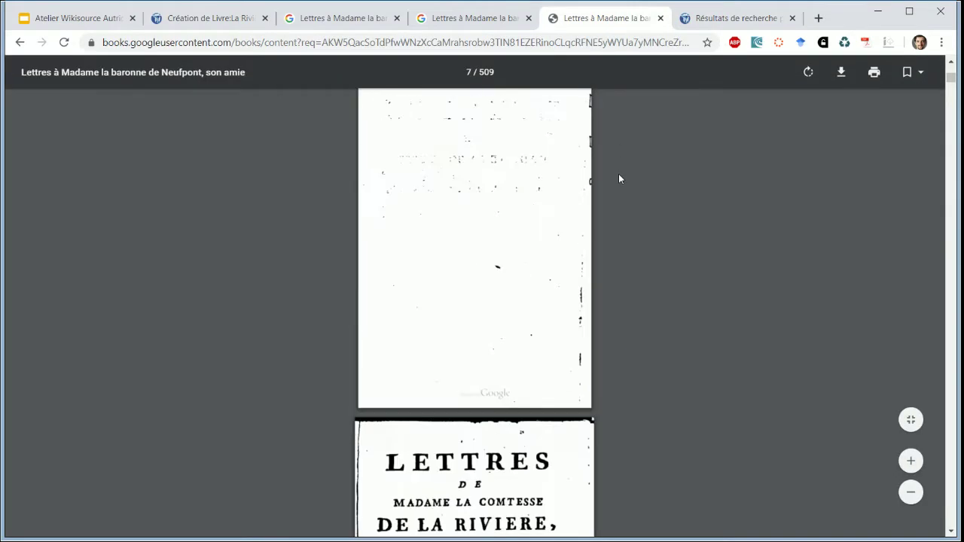
scroll(618, 179, "down", 12)
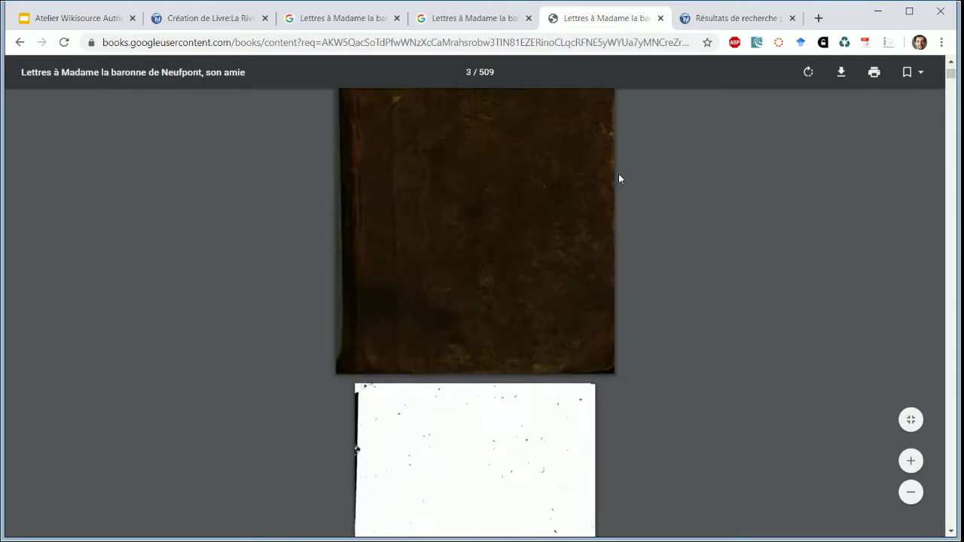
scroll(618, 178, "down", 8)
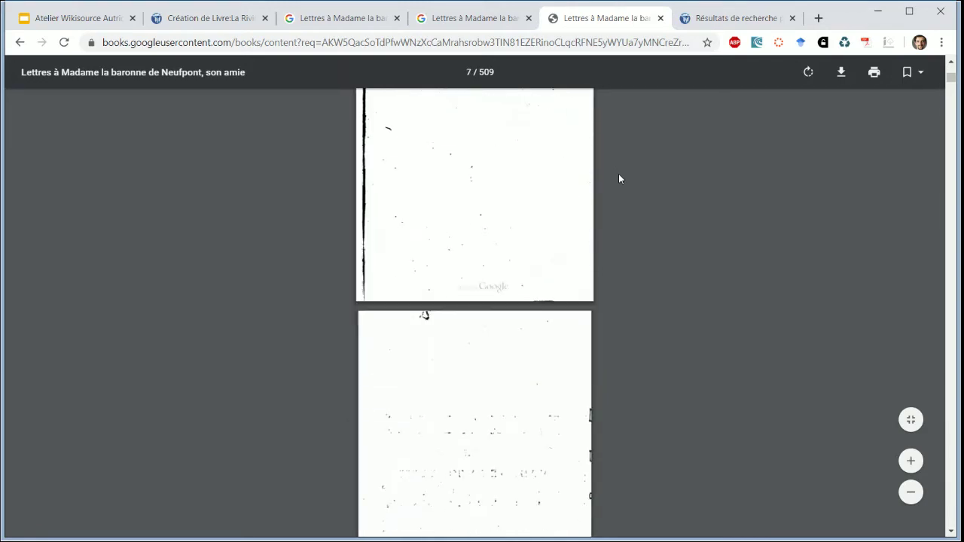
left_click(230, 23)
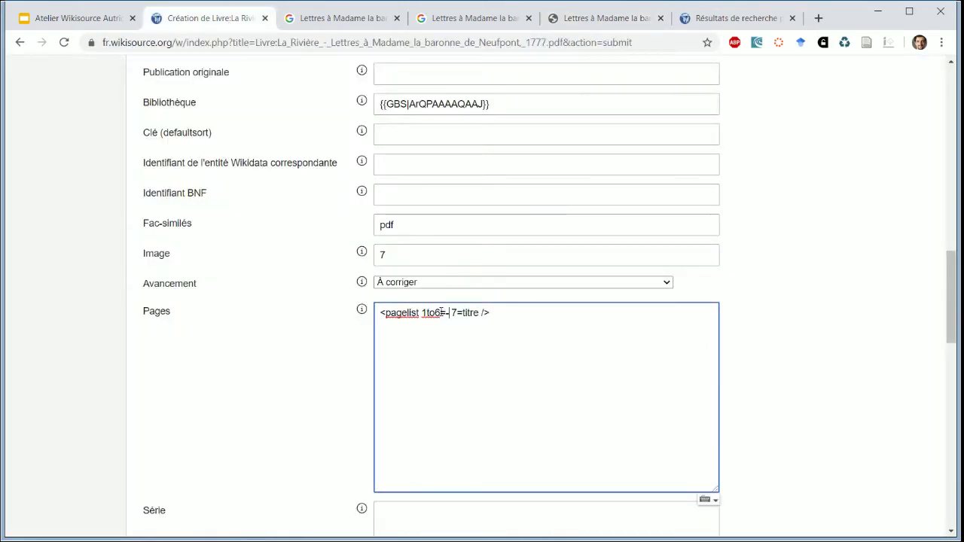
key("BackSpace")
type("4=- 5=AT ")
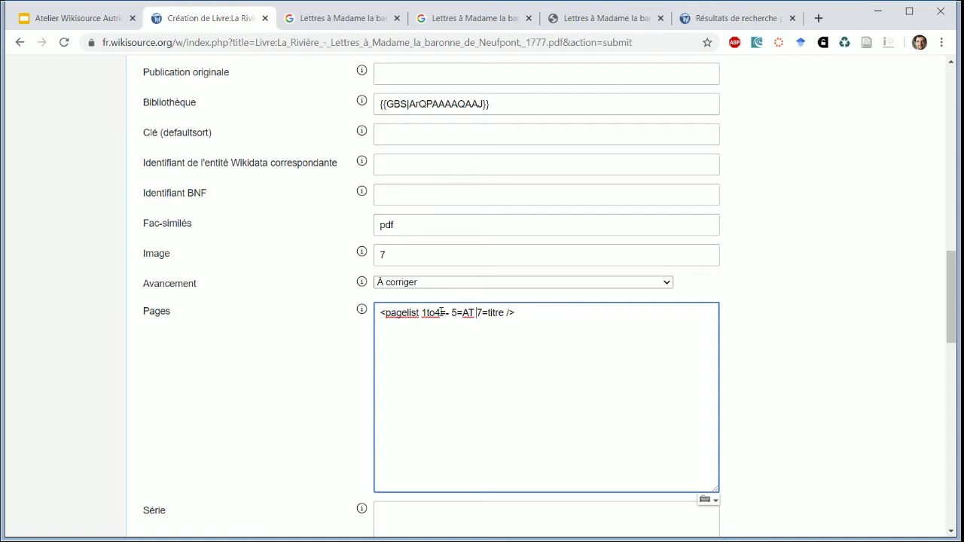
type("6=-")
Check the page numbering of the dedication and preface in the PDF, and add 9=1 after 7=titre in the Wikisource pagelist
left_click(589, 23)
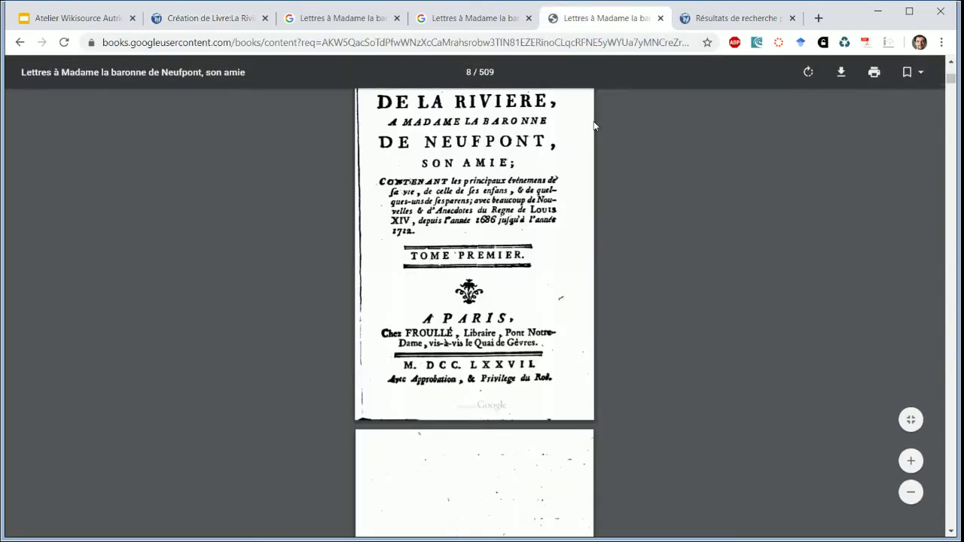
scroll(594, 126, "down", 10)
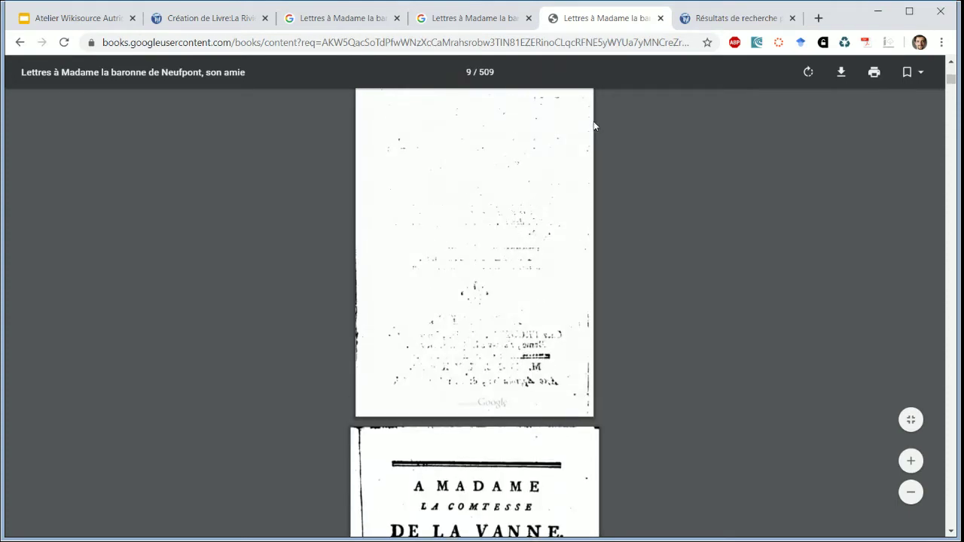
scroll(594, 125, "down", 3)
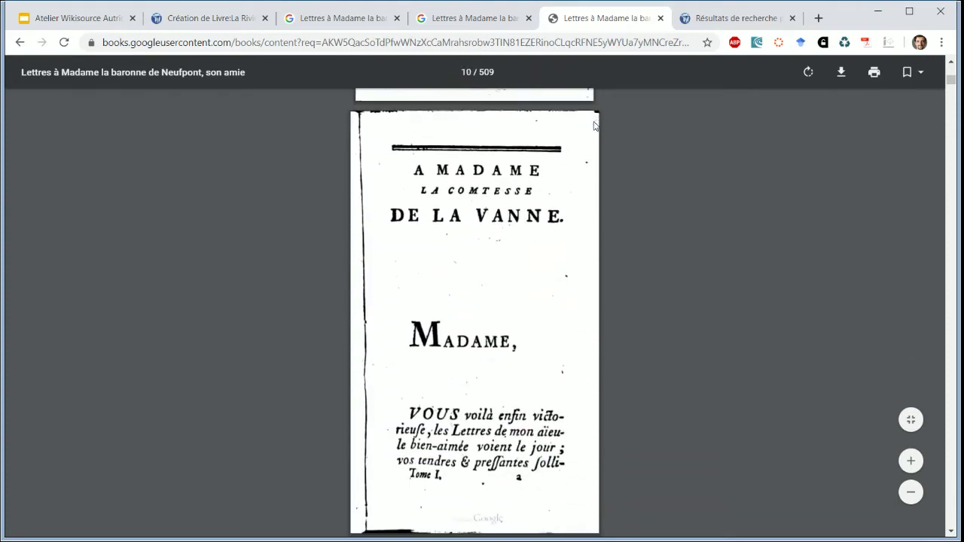
scroll(594, 126, "down", 20)
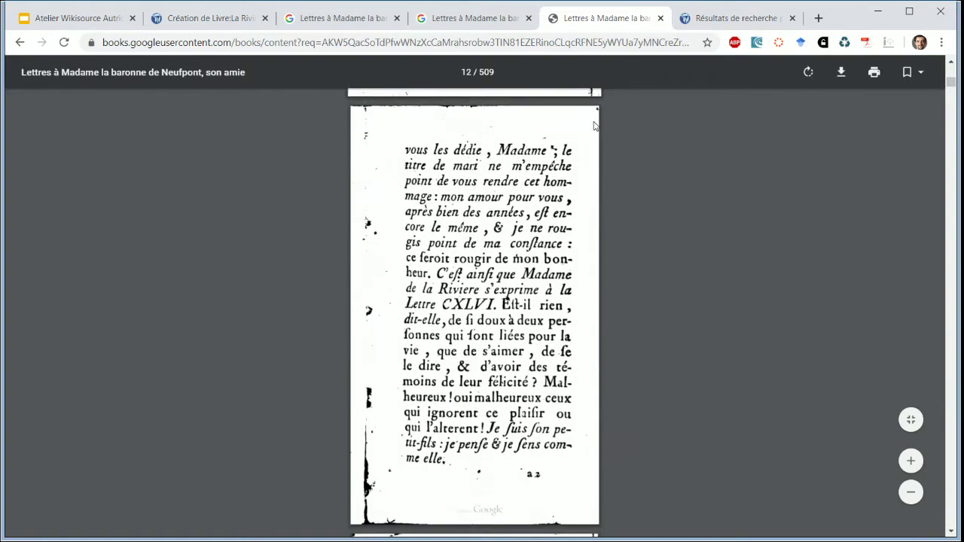
scroll(594, 125, "down", 10)
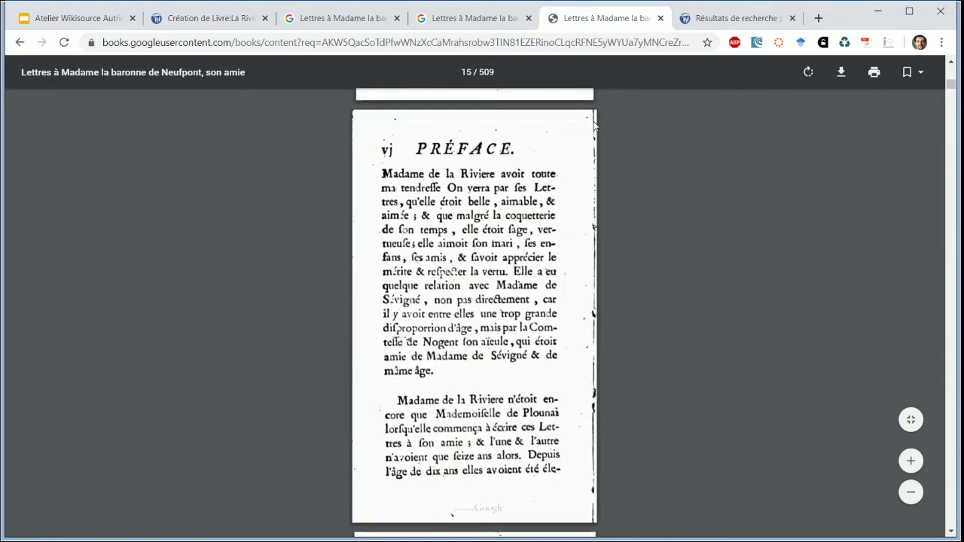
scroll(594, 126, "up", 5)
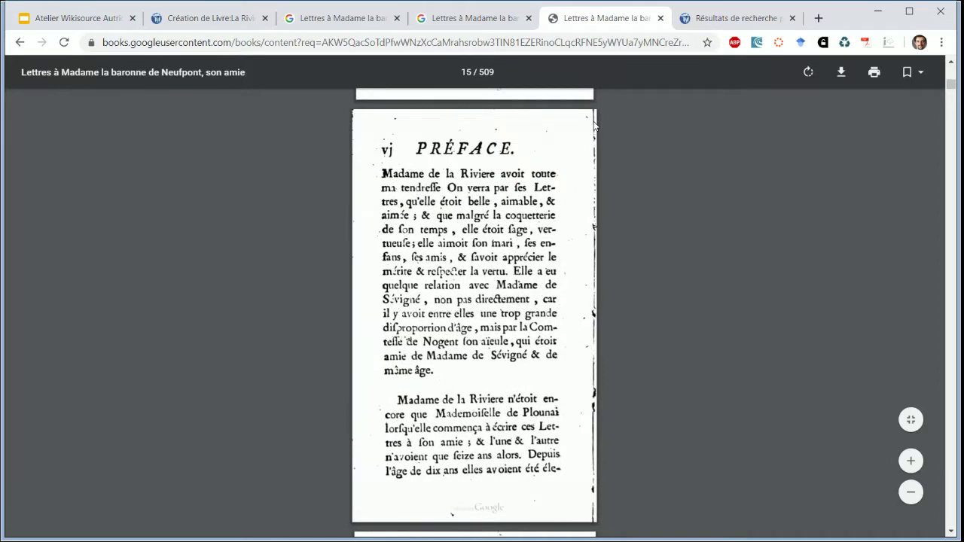
scroll(399, 149, "up", 3)
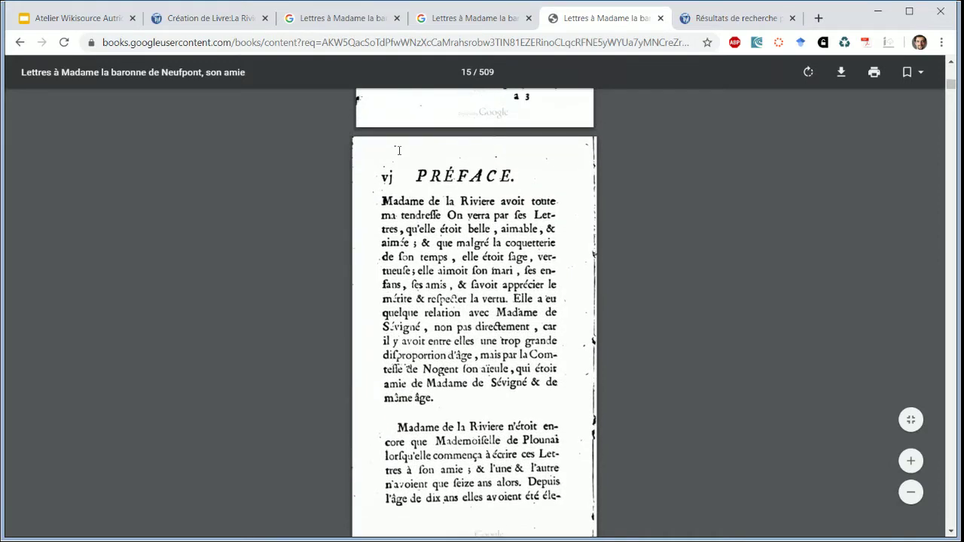
scroll(399, 150, "up", 11)
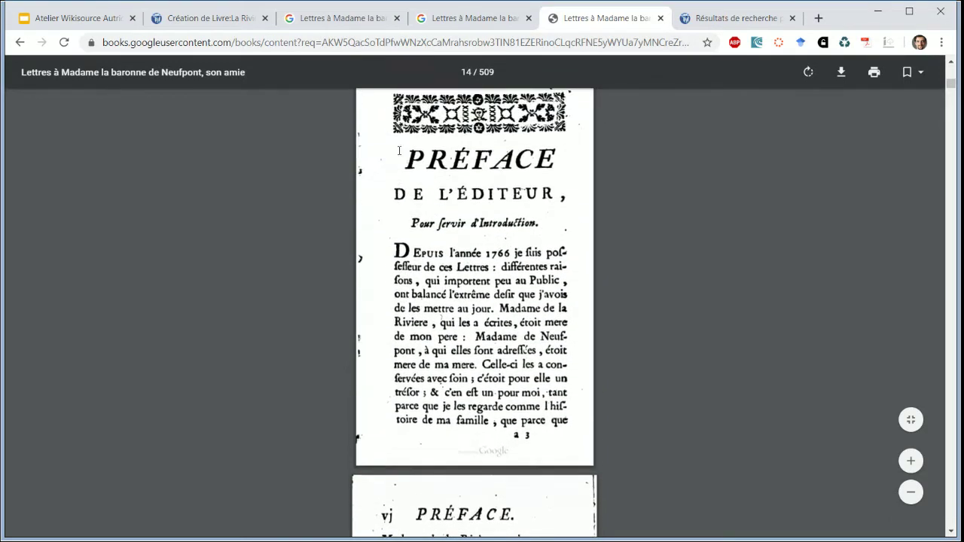
scroll(399, 150, "up", 10)
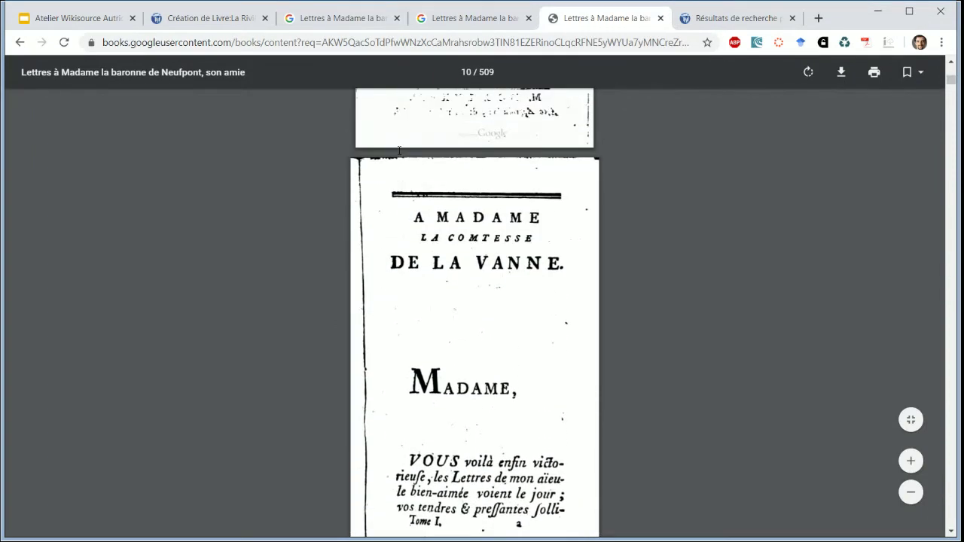
scroll(400, 150, "down", 1)
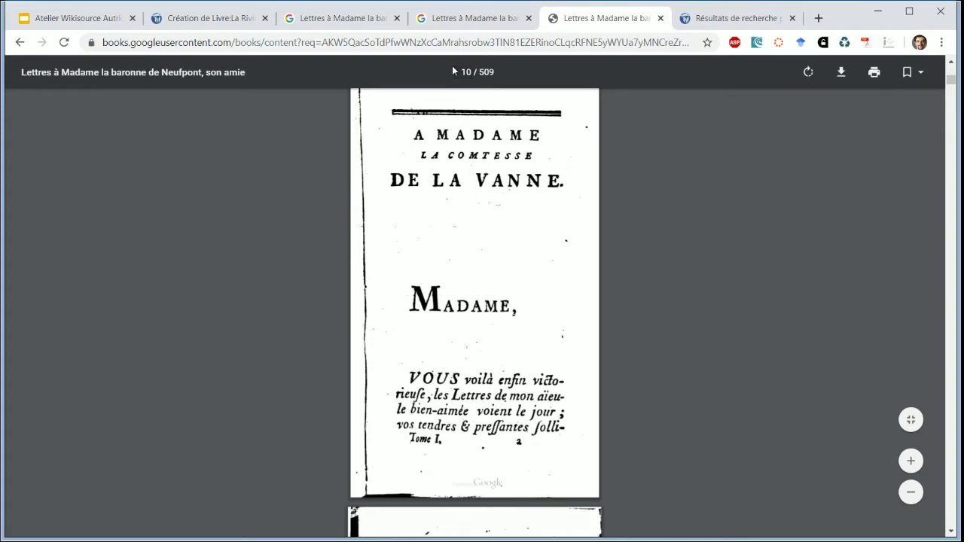
left_click(200, 22)
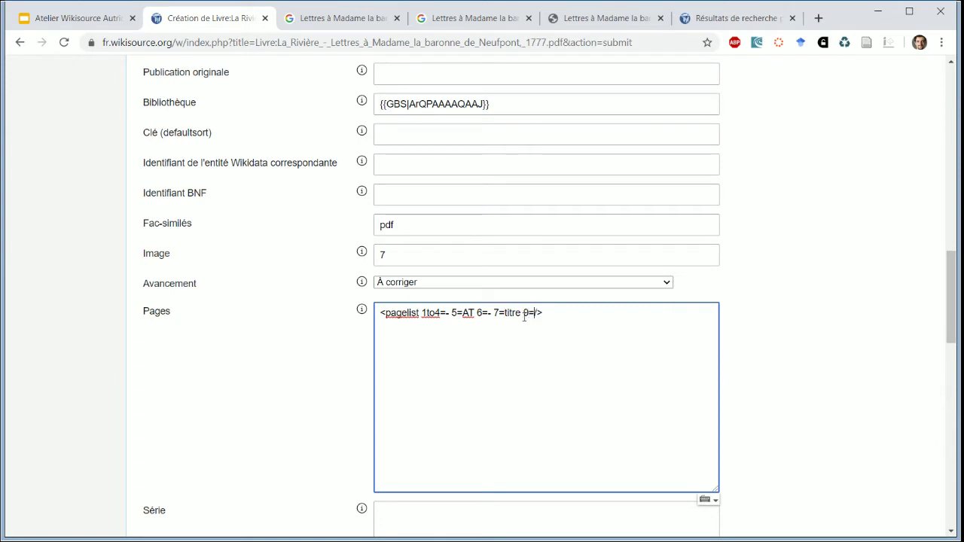
type("1")
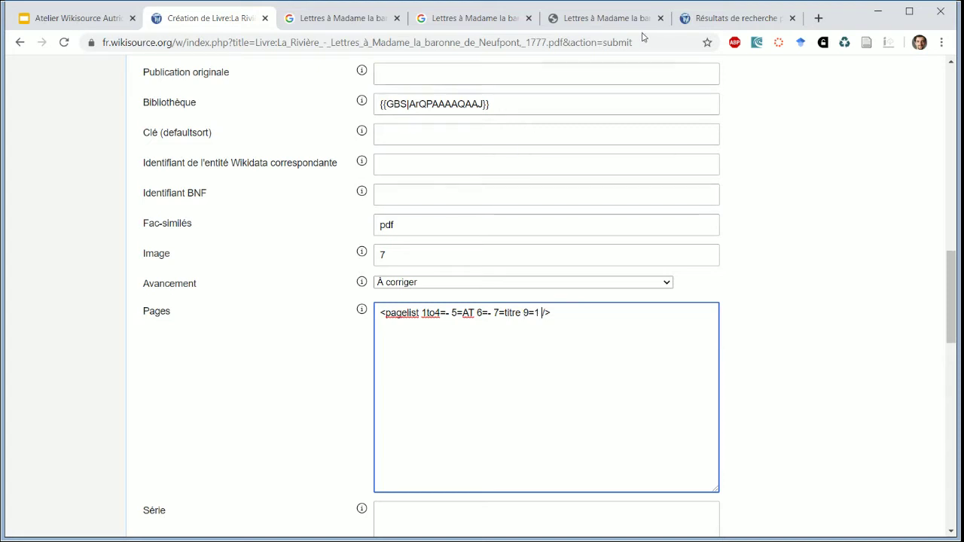
Locate the end of the roman-numbered preface in the PDF and add 9to32=roman after 9=1 in the Wikisource pagelist
left_click(576, 20)
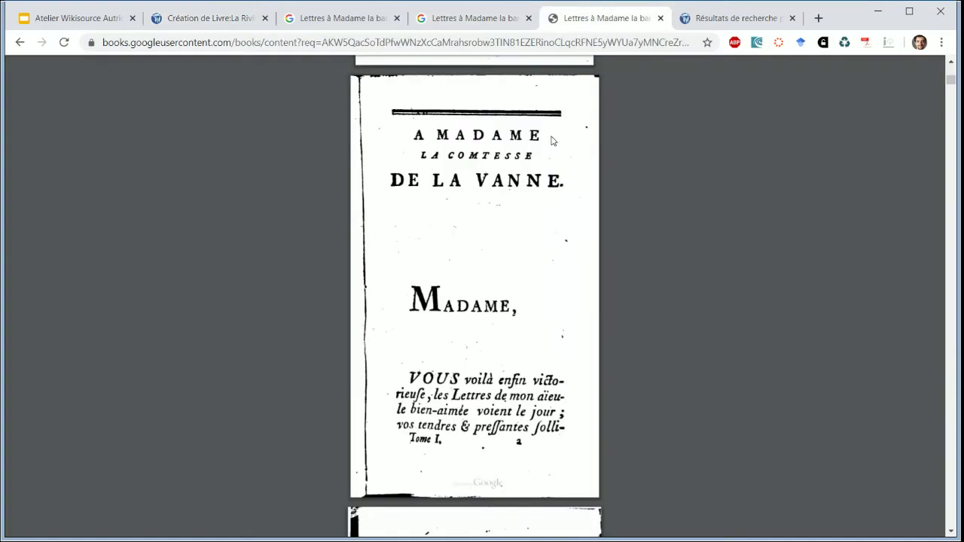
scroll(551, 141, "down", 20)
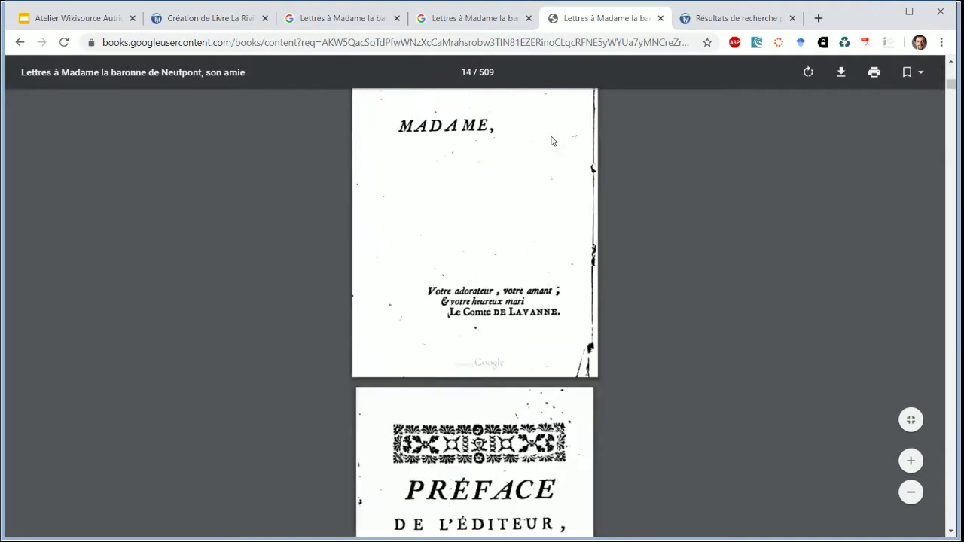
scroll(551, 141, "down", 20)
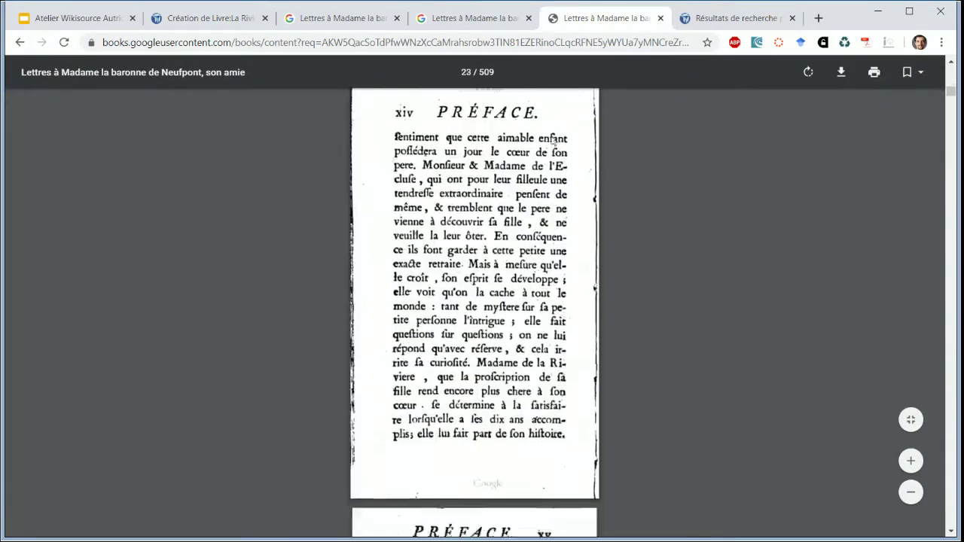
scroll(551, 141, "down", 20)
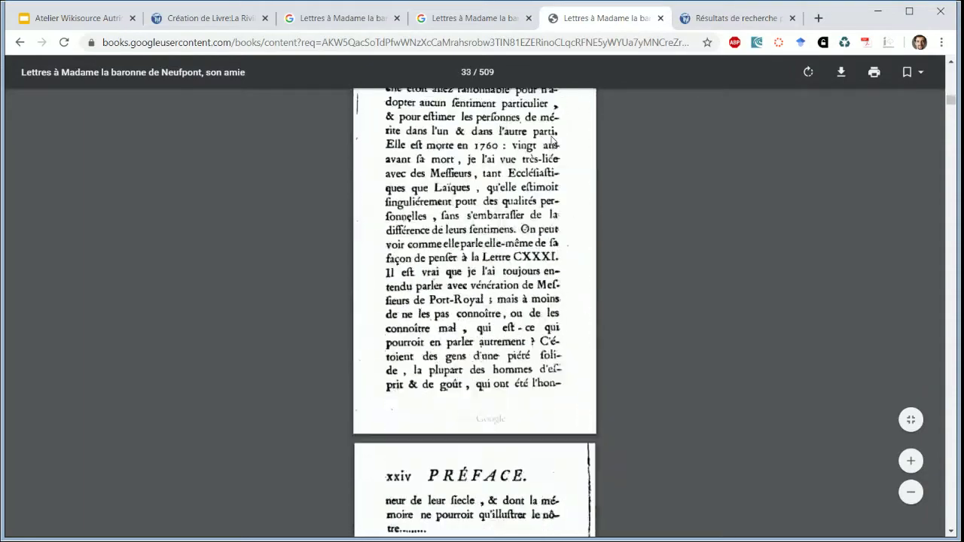
scroll(551, 140, "down", 15)
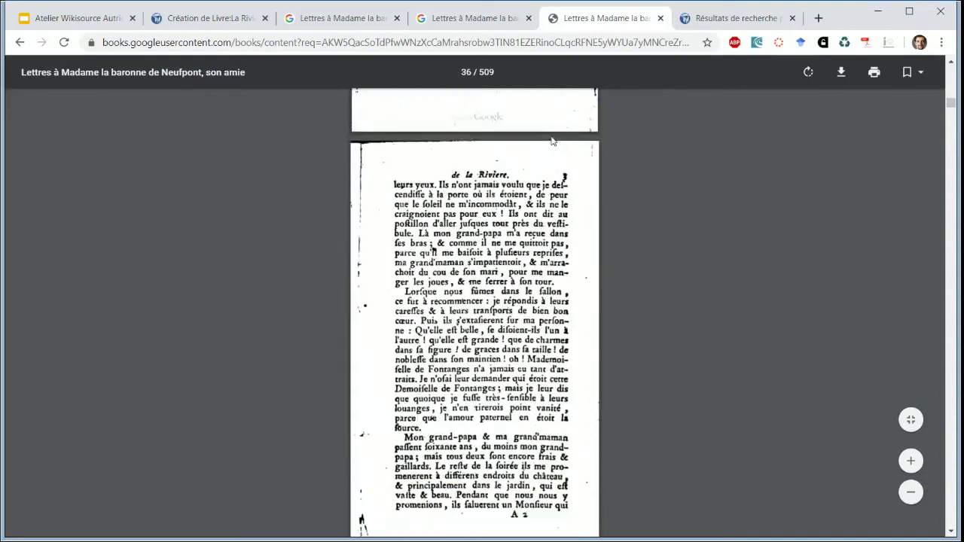
scroll(551, 141, "up", 20)
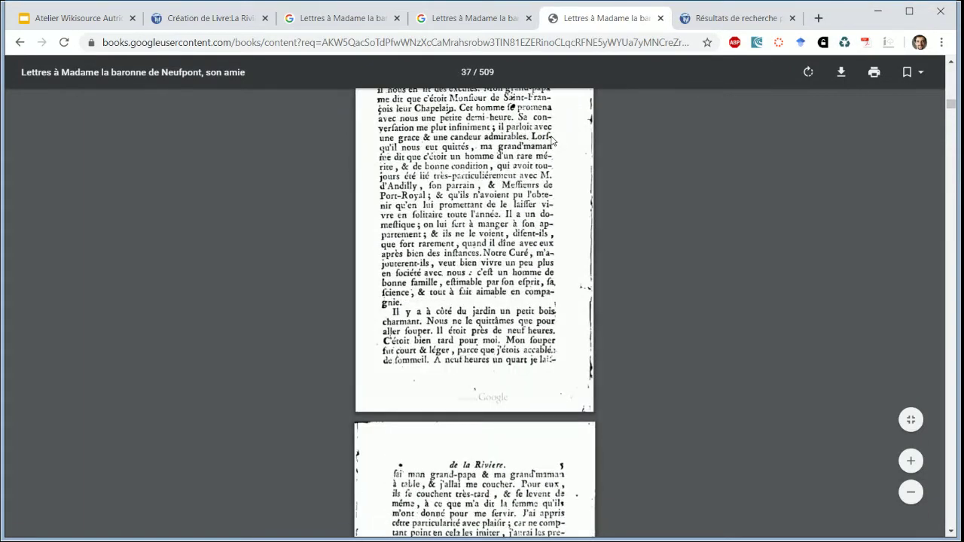
scroll(551, 141, "up", 5)
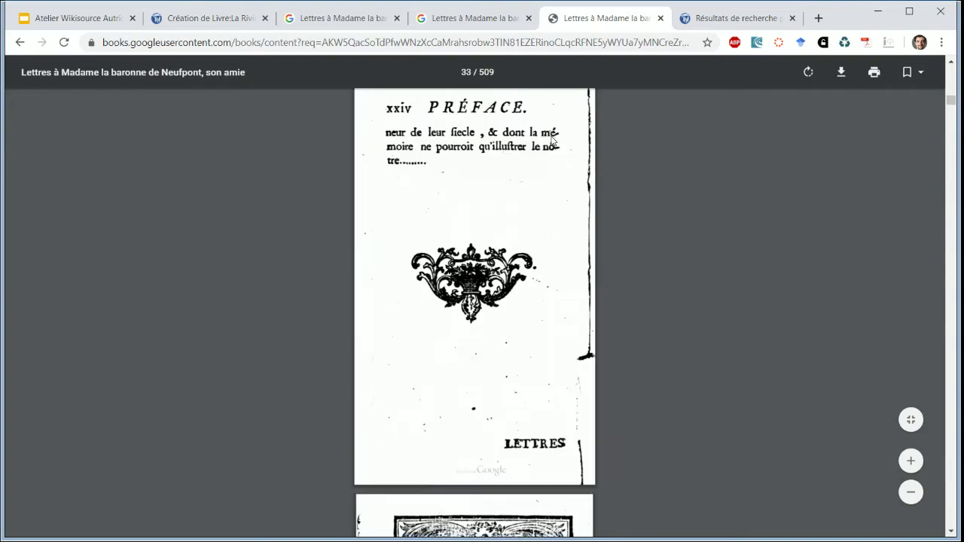
scroll(551, 141, "up", 1)
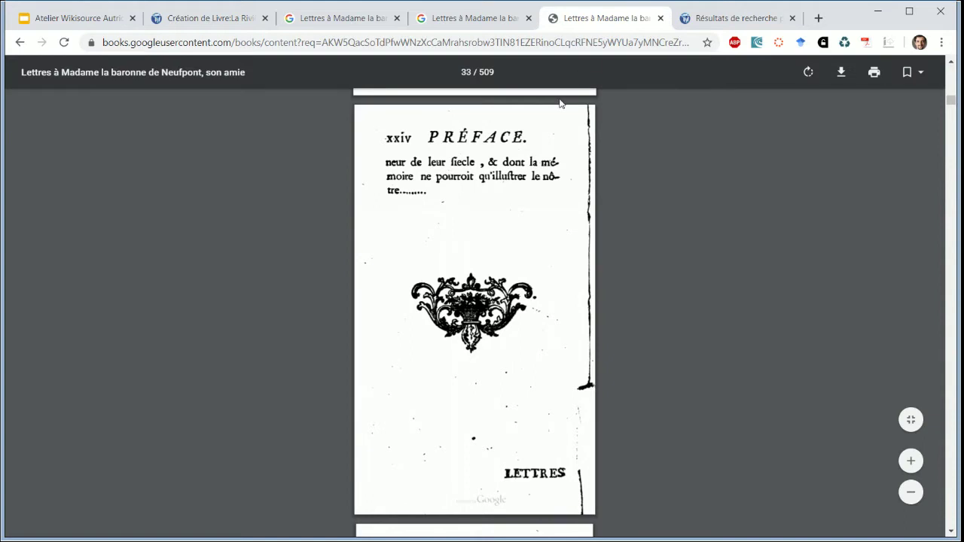
left_click(228, 23)
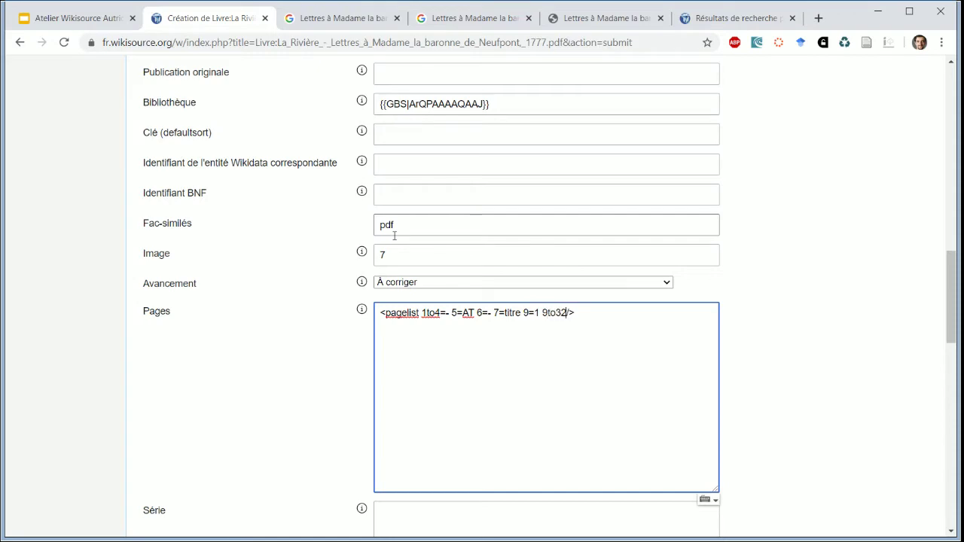
type("=roman")
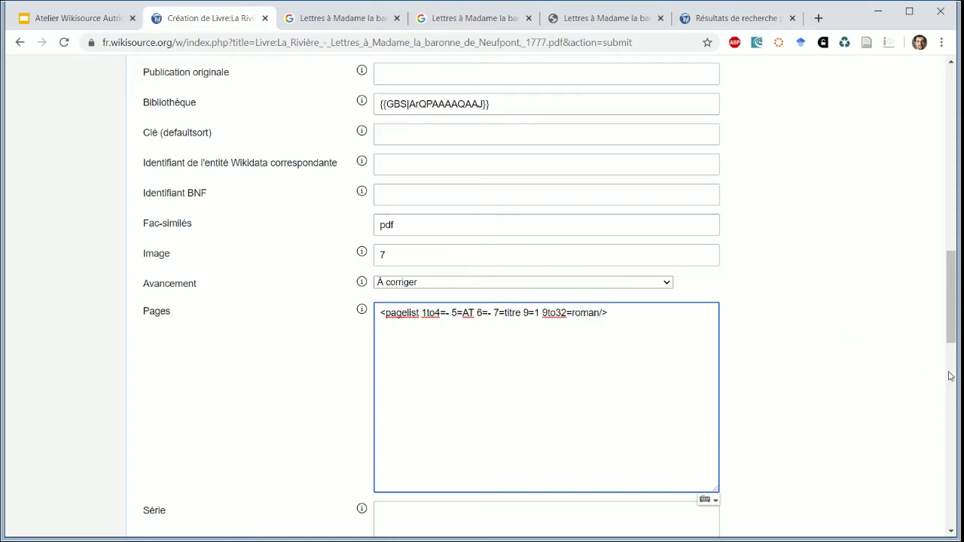
Preview the index page and compare its page numbering with the last preface page in the PDF
scroll(949, 376, "down", 10)
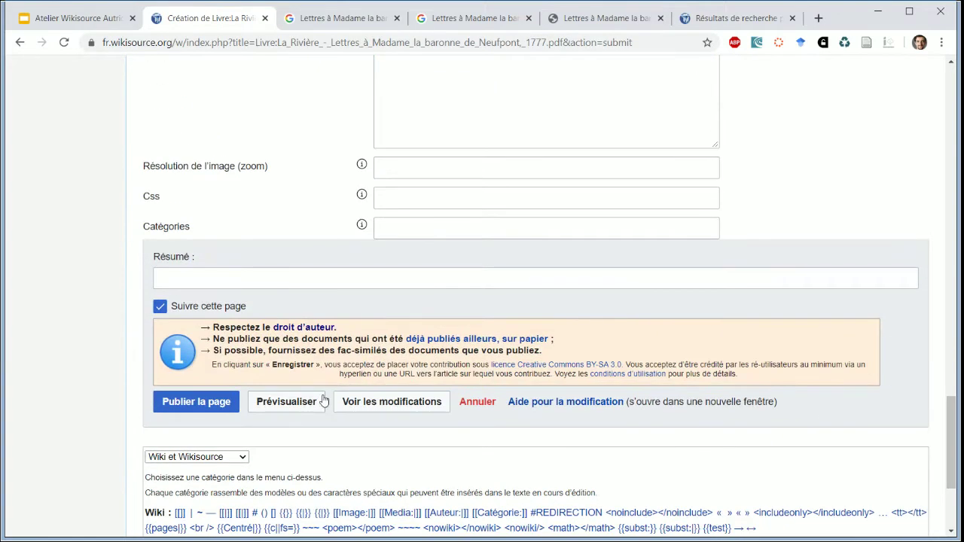
left_click(323, 401)
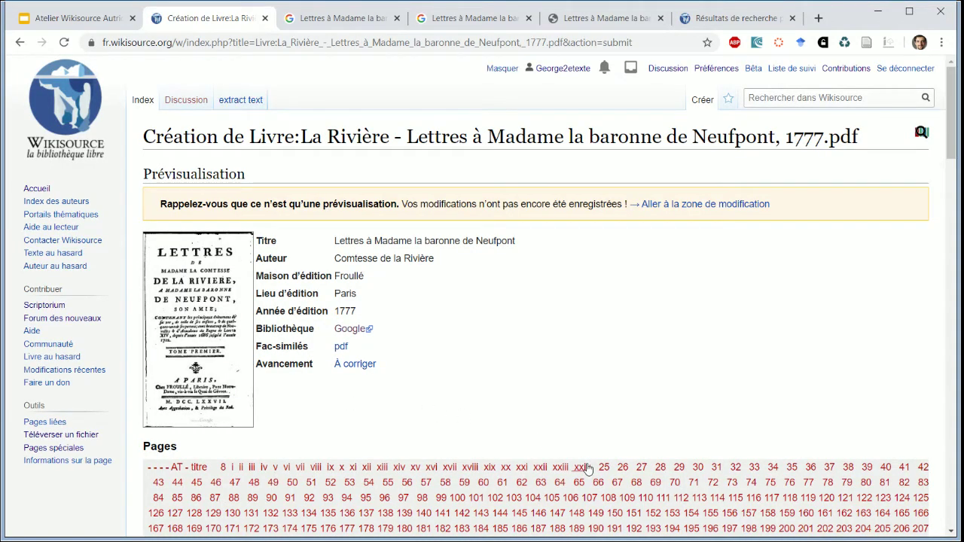
left_click(577, 25)
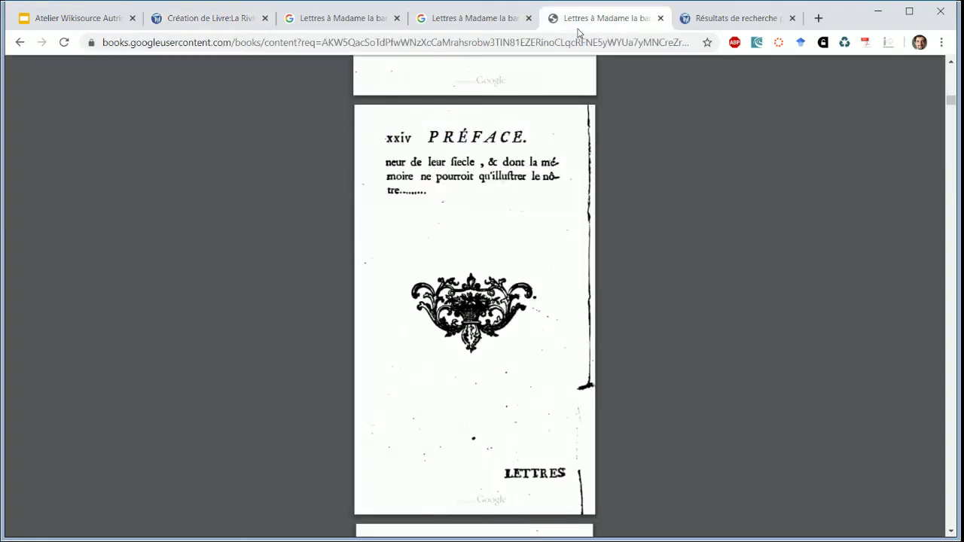
left_click(231, 26)
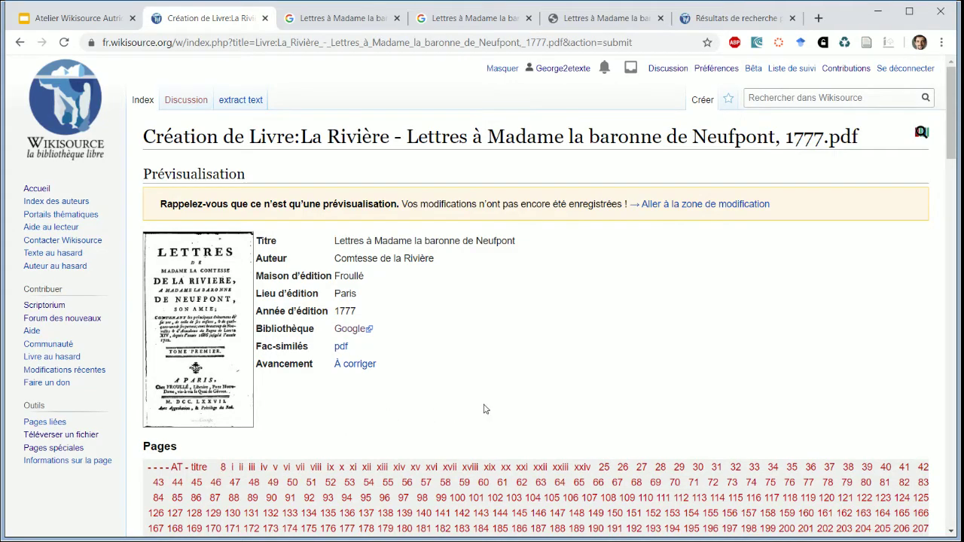
Add 8=- after 7=titre and 33=1 after 9to32=roman in the pagelist of the Pages field
scroll(485, 409, "down", 10)
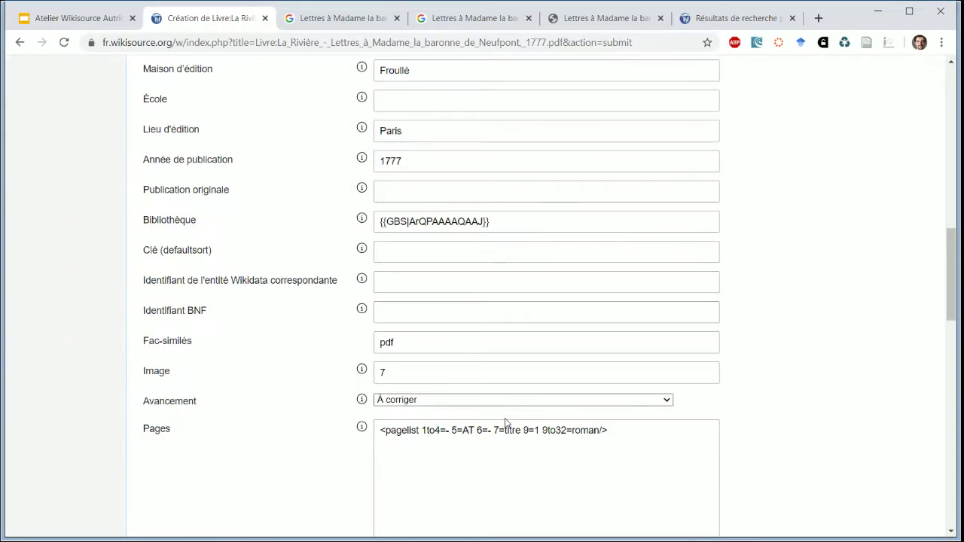
left_click(523, 430)
type("8=-")
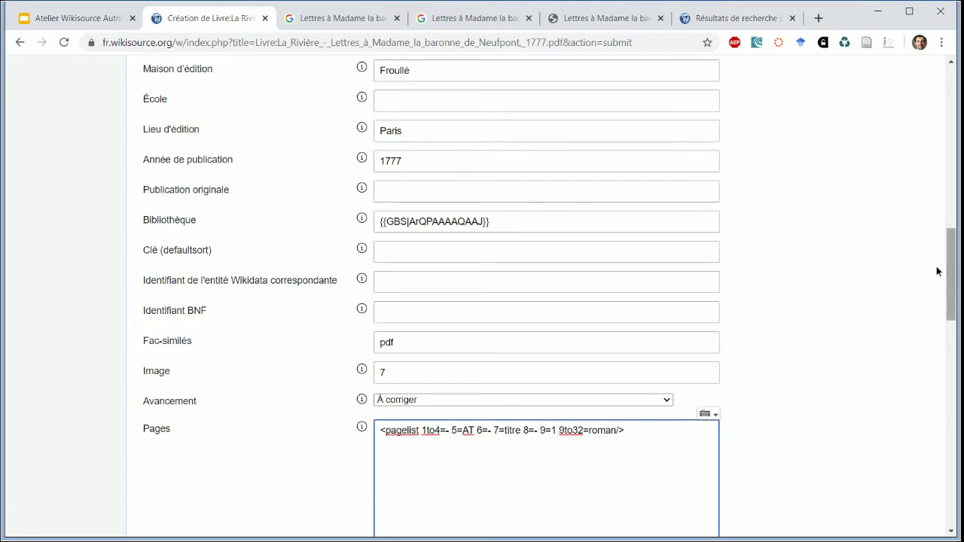
scroll(925, 215, "up", 7)
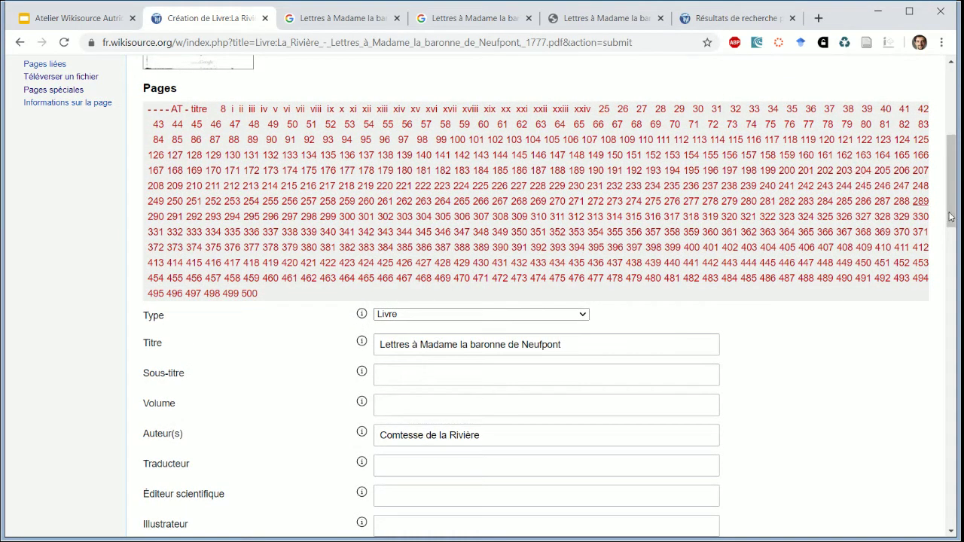
scroll(950, 216, "down", 10)
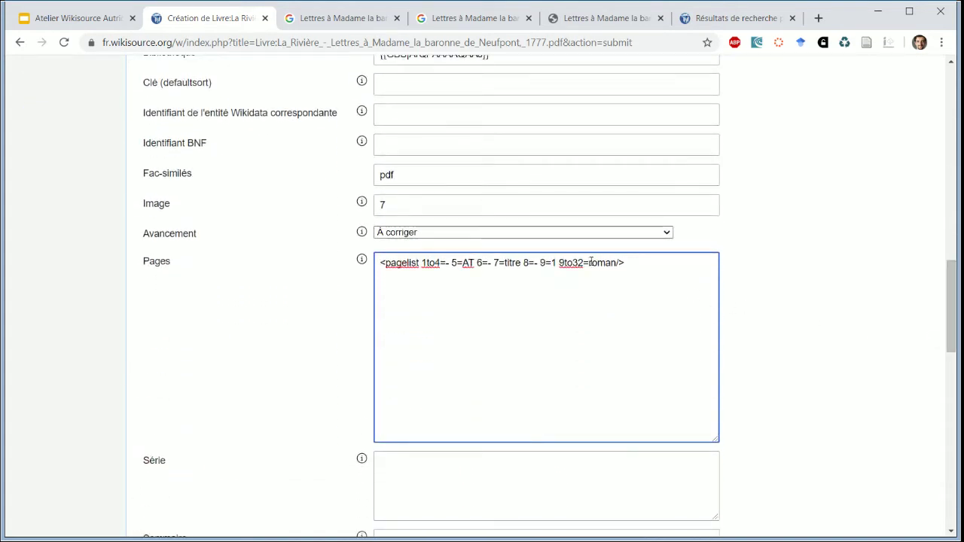
left_click(617, 263)
type("33=1")
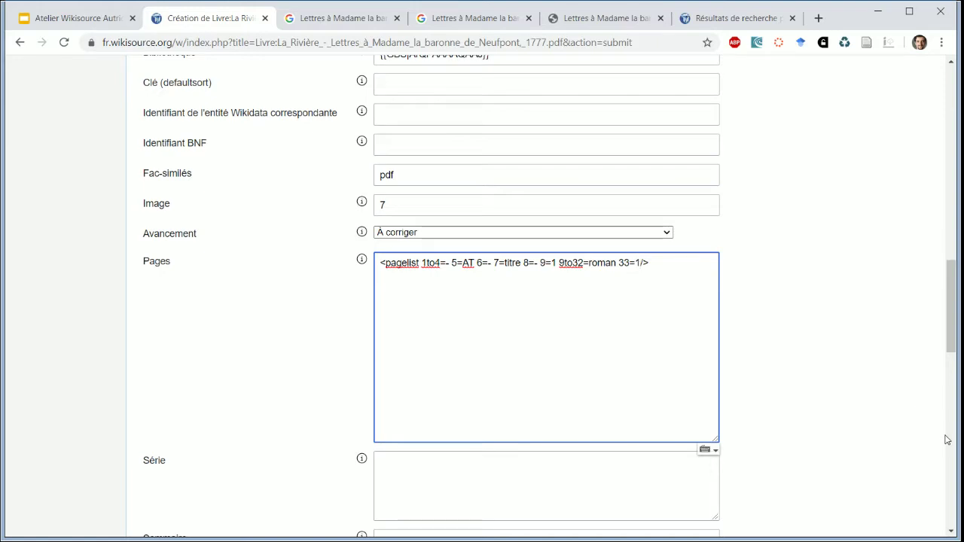
Check the page numbering of the first letters in the PDF and find where the volume's last numbered page ends
left_click(583, 21)
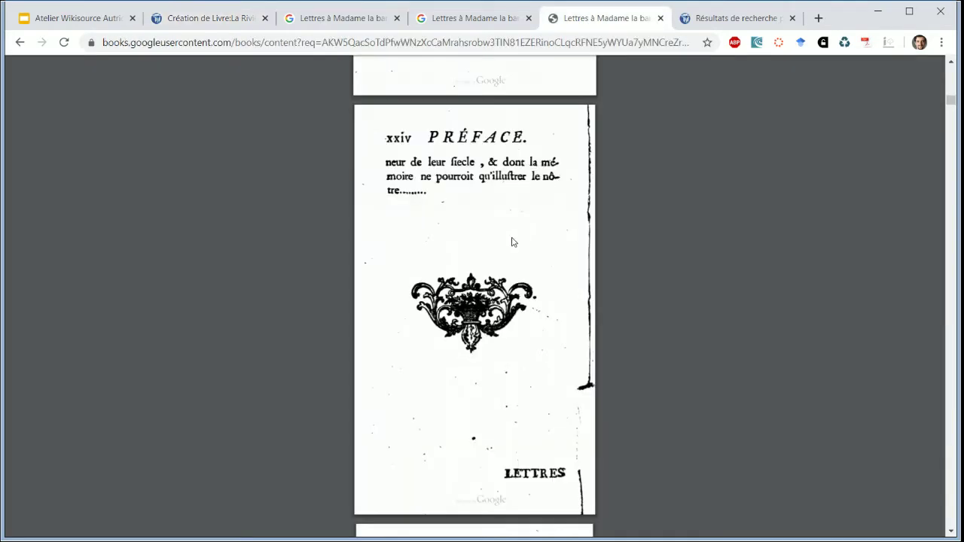
scroll(511, 242, "down", 5)
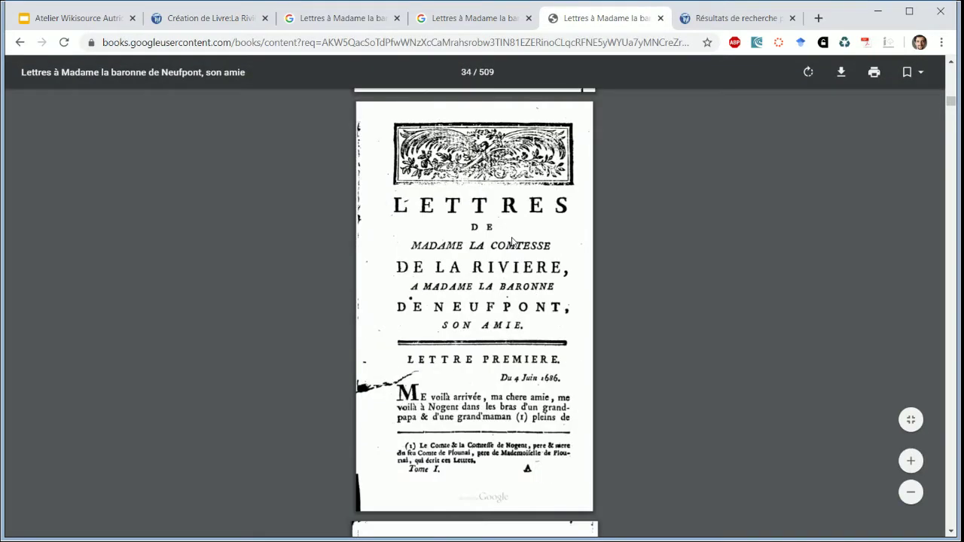
scroll(511, 242, "down", 10)
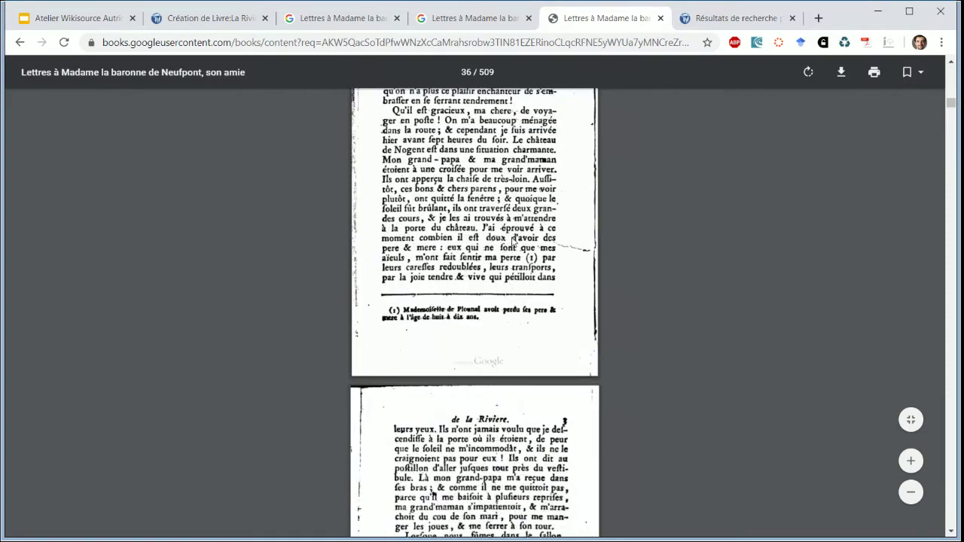
scroll(511, 241, "down", 5)
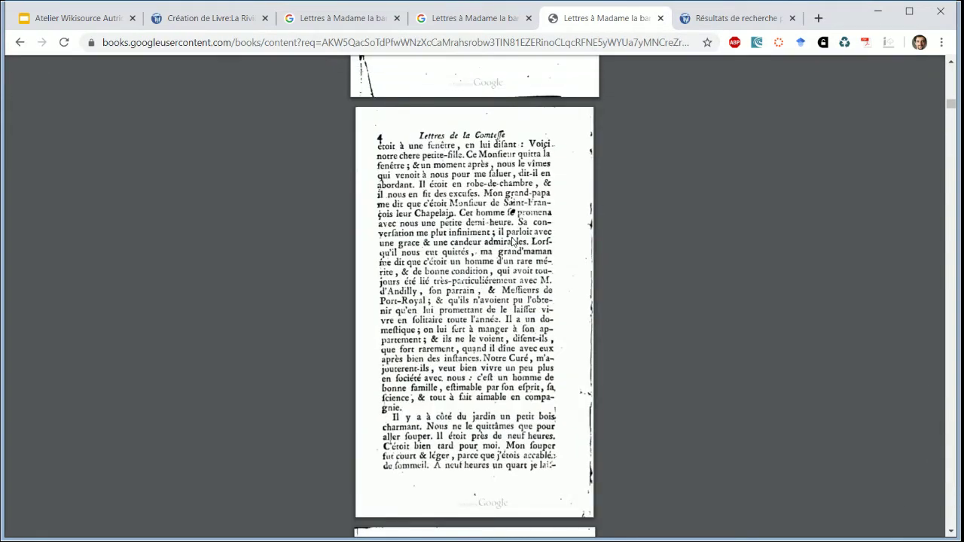
scroll(511, 242, "down", 20)
scroll(511, 242, "up", 20)
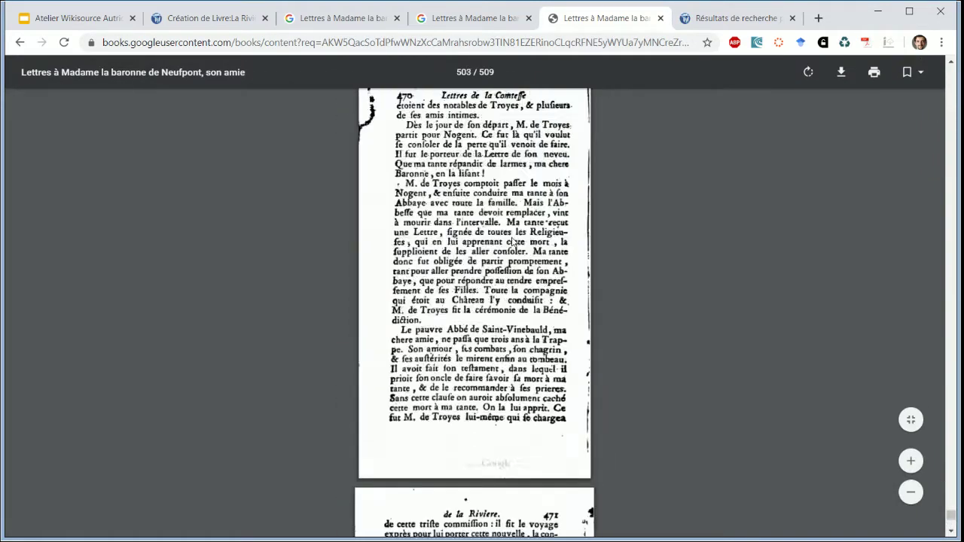
scroll(512, 242, "down", 5)
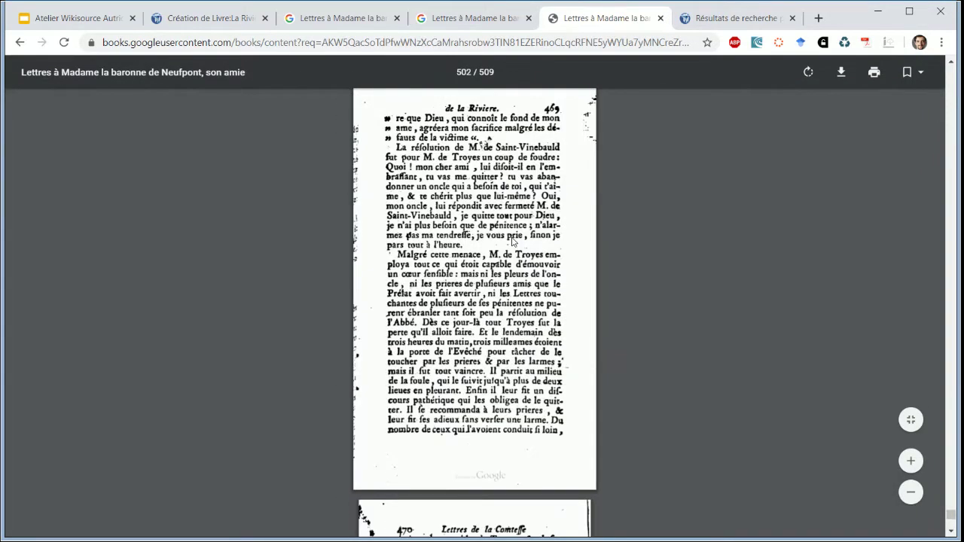
scroll(511, 242, "down", 10)
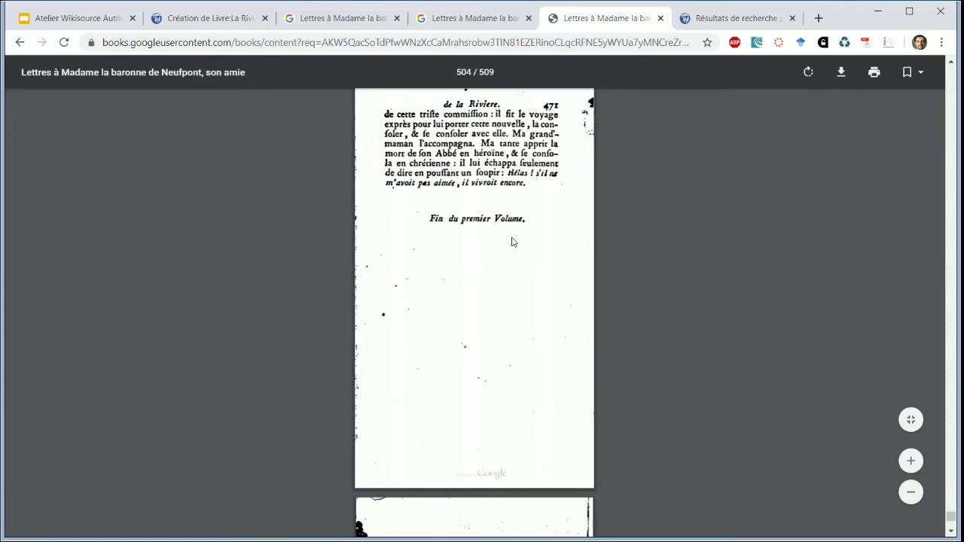
scroll(511, 242, "down", 5)
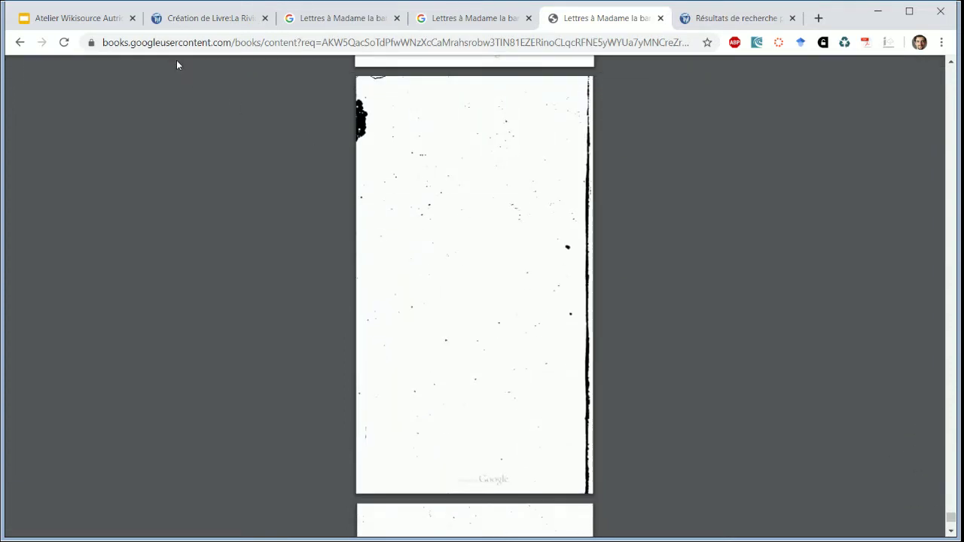
Add 504-508=- after 33=1 in the Wikisource pagelist, checking the extent of the blank end pages in the PDF
left_click(185, 18)
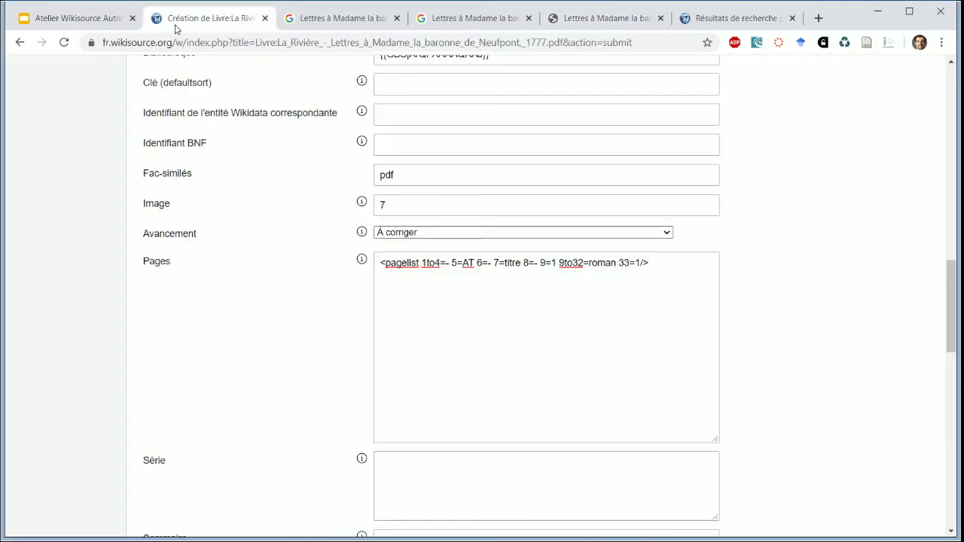
left_click(639, 262)
type("504-")
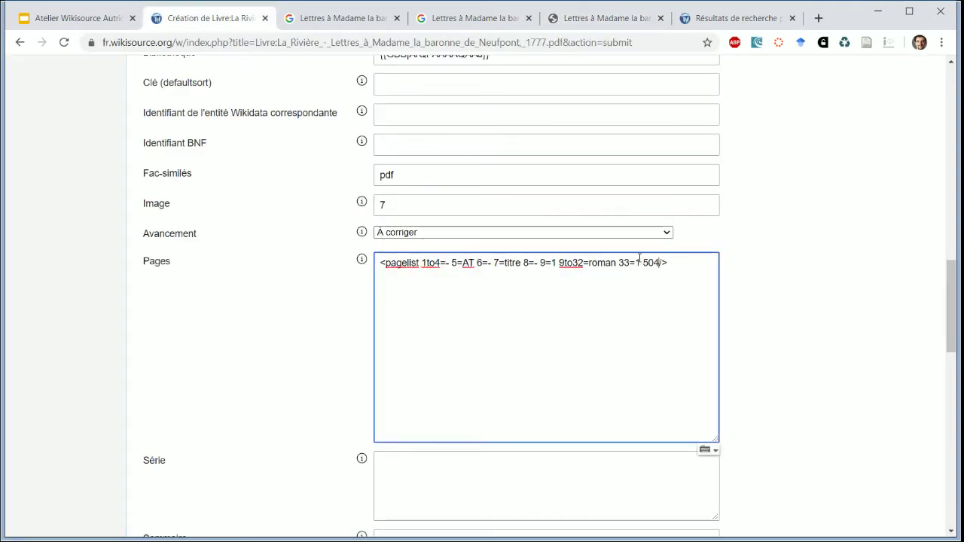
left_click(589, 22)
scroll(523, 284, "down", 5)
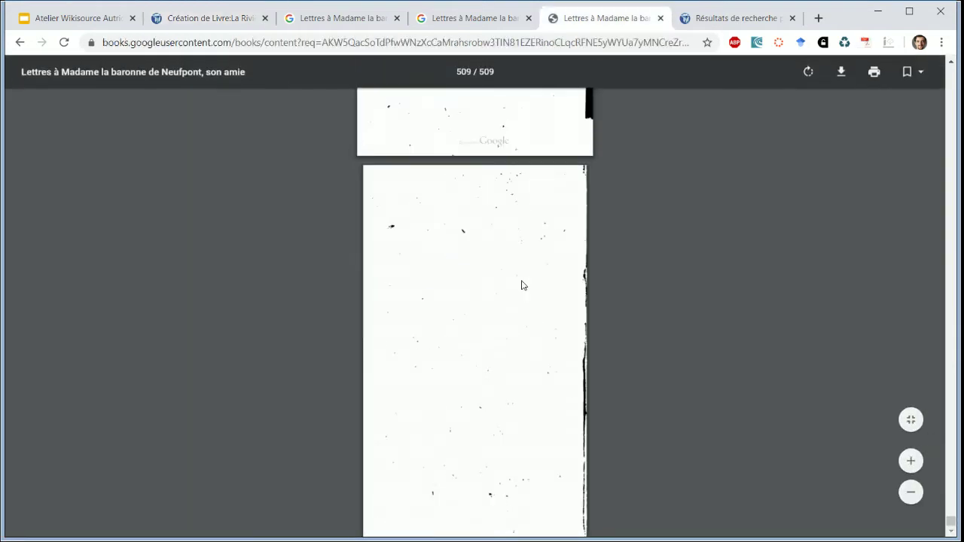
left_click(174, 23)
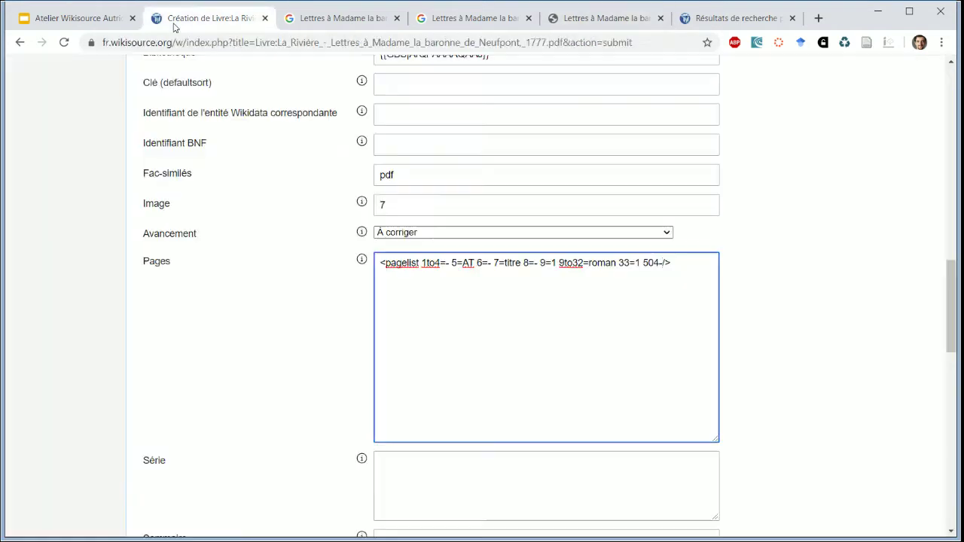
type("50")
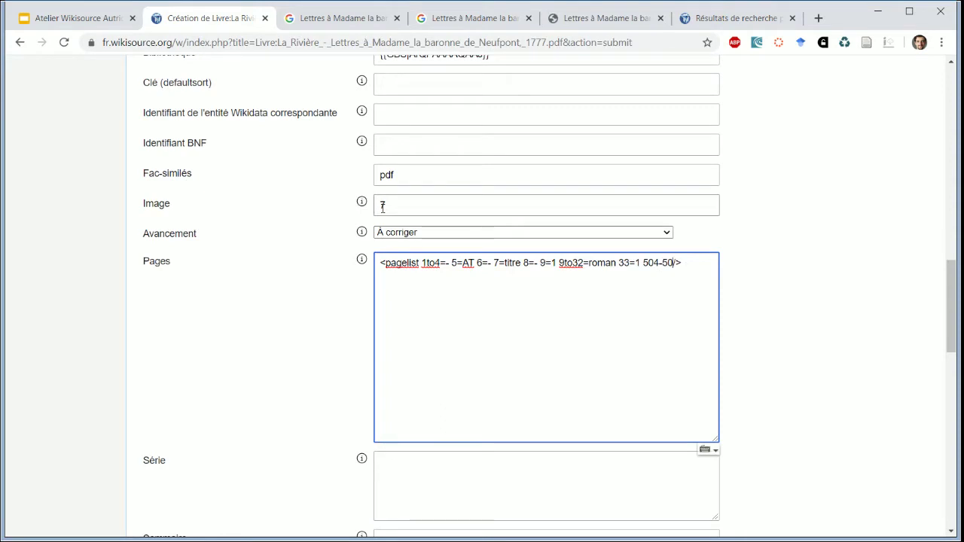
type("8=-")
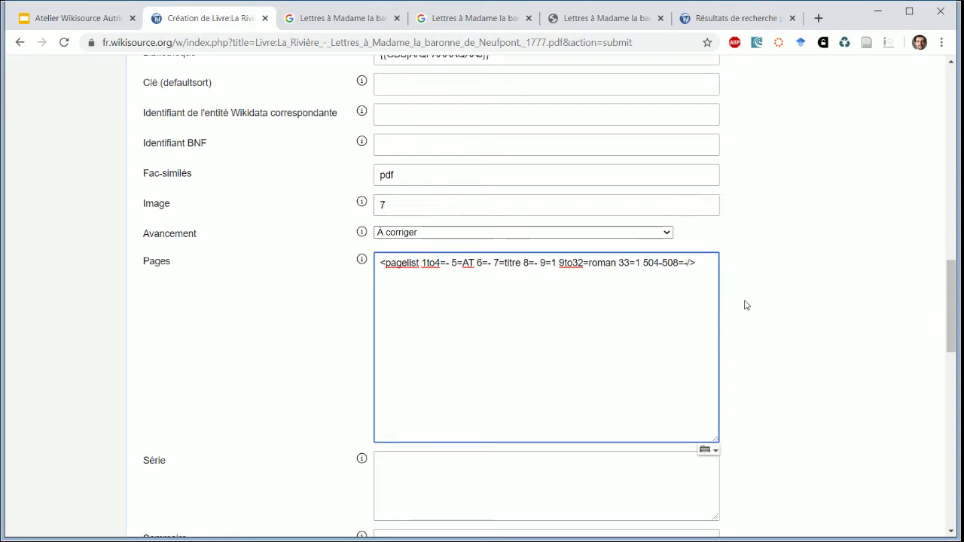
Preview the index page and examine the numbering at the end of the generated page list
left_click(766, 309)
scroll(766, 311, "down", 6)
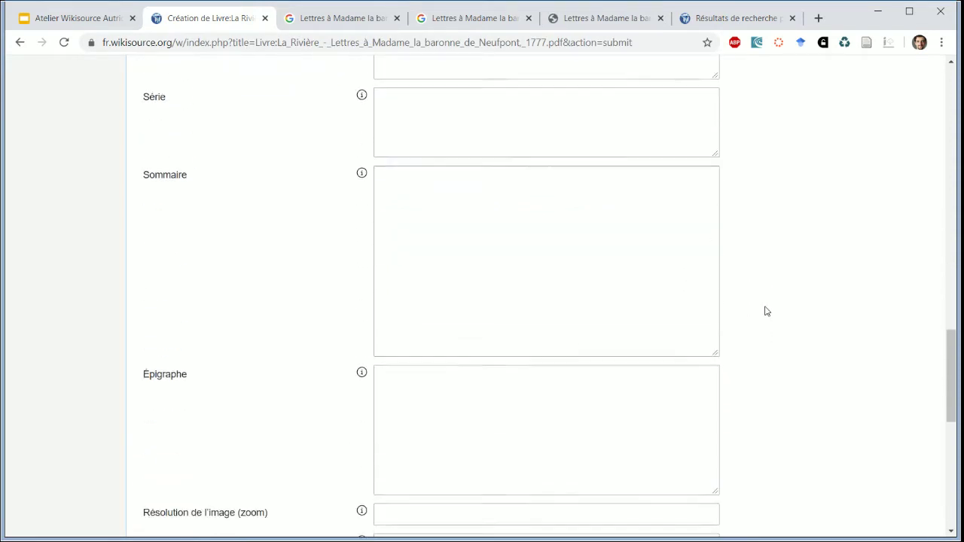
scroll(766, 311, "down", 3)
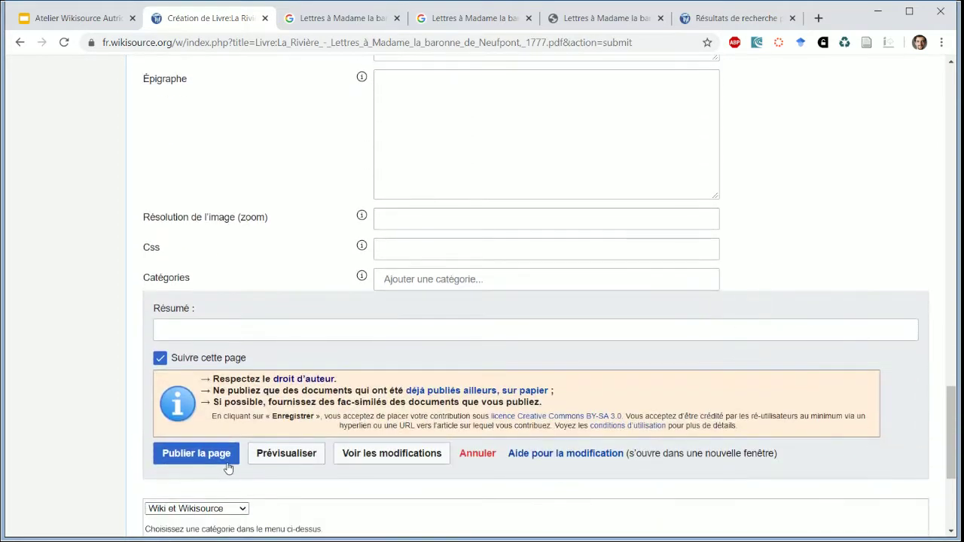
left_click(293, 460)
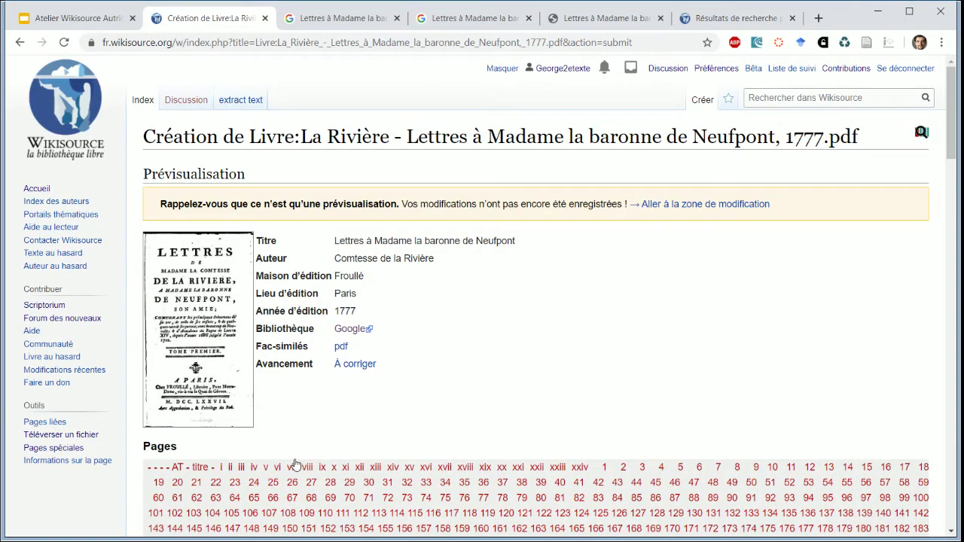
scroll(295, 465, "down", 5)
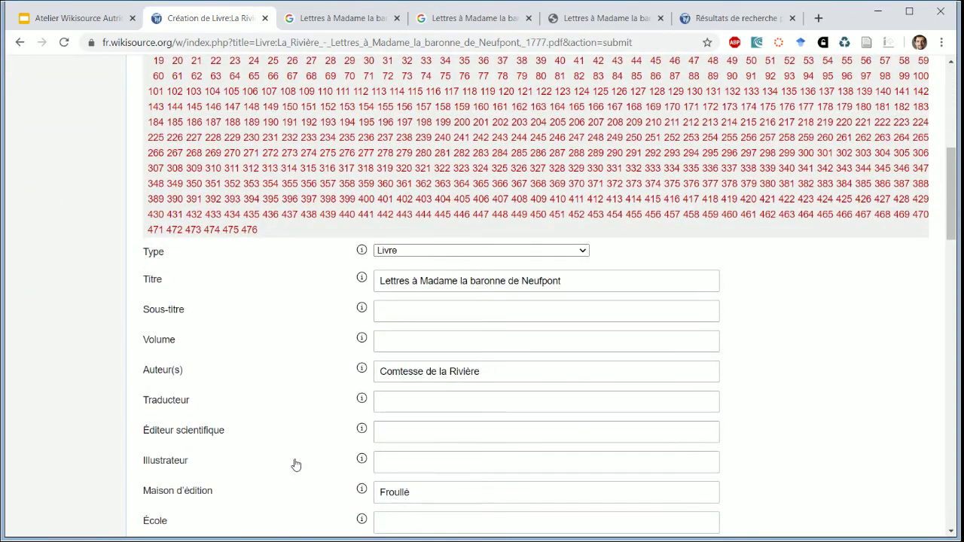
scroll(296, 465, "up", 1)
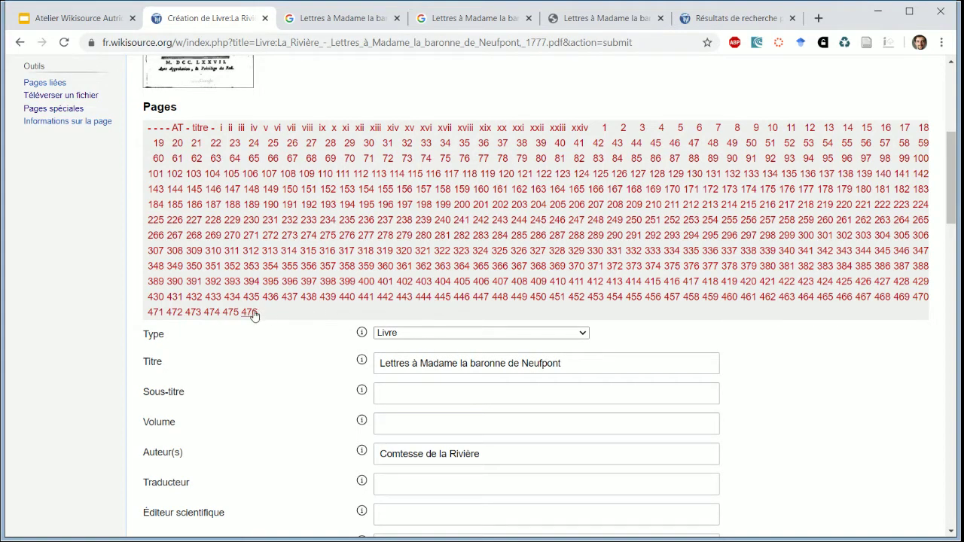
Check the volume's last numbered page and the blank pages up to the back cover in the PDF
left_click(619, 24)
scroll(570, 193, "up", 20)
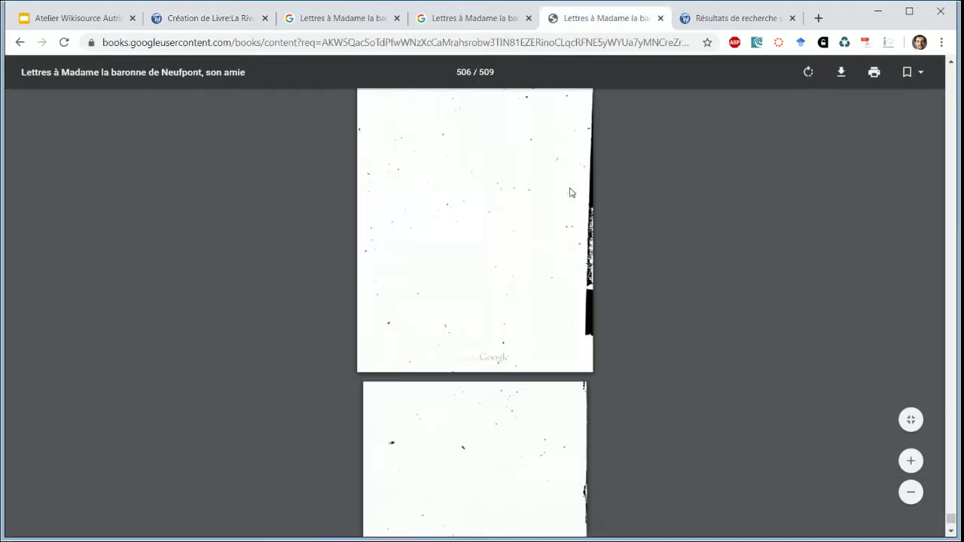
scroll(570, 193, "up", 5)
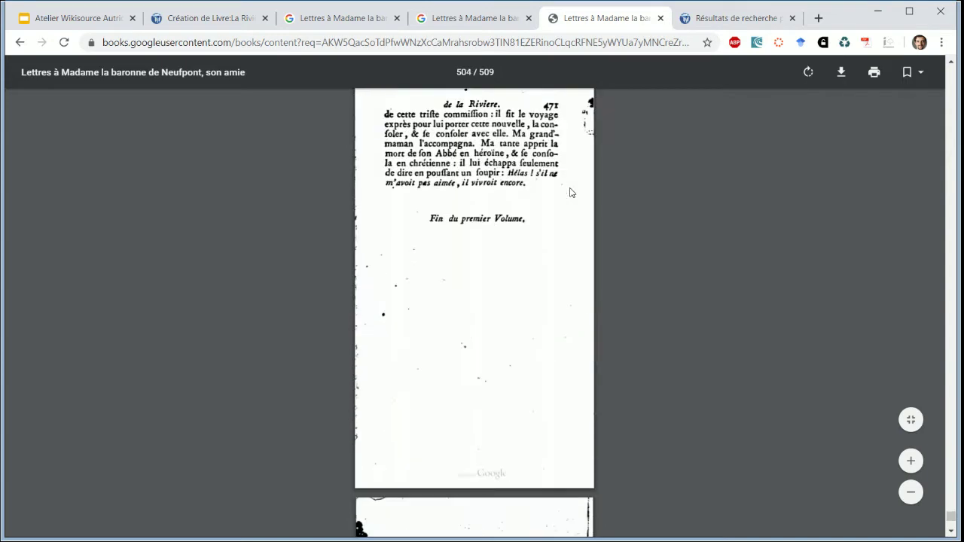
scroll(570, 193, "down", 15)
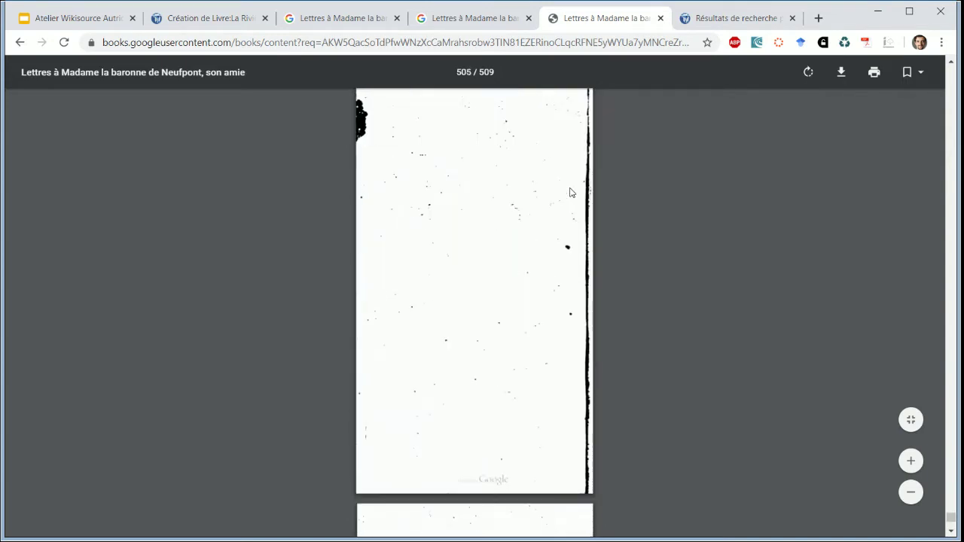
scroll(570, 193, "down", 10)
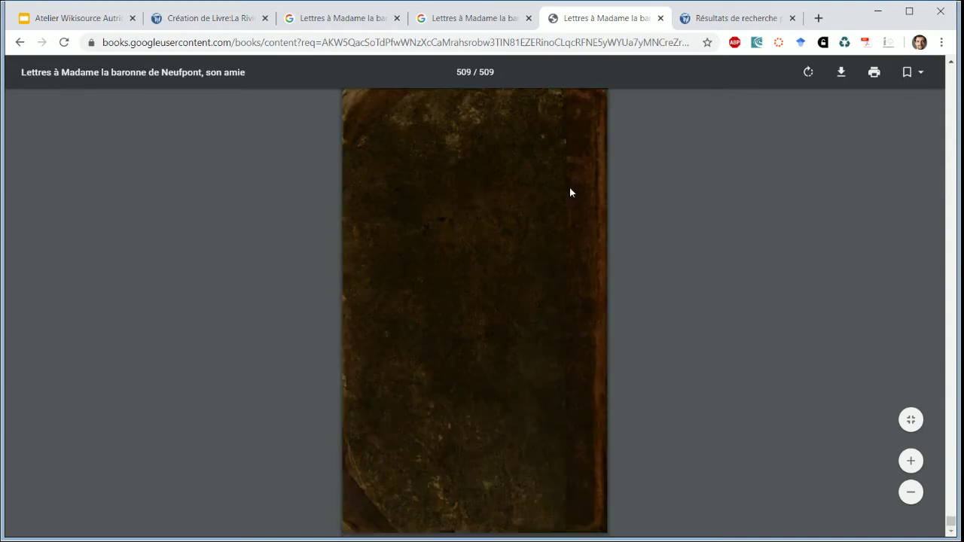
scroll(570, 193, "up", 15)
scroll(570, 193, "up", 10)
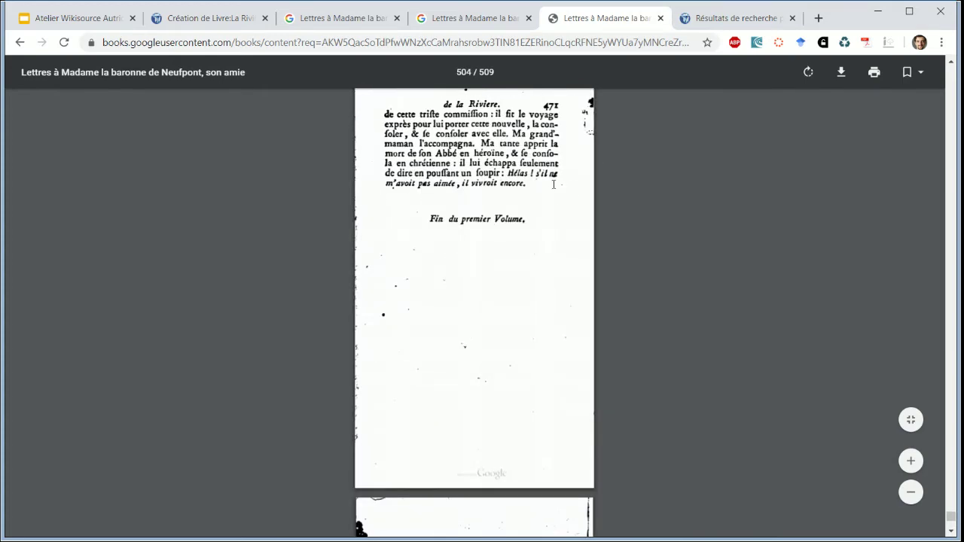
Correct the last range in the pagelist to 504to508=- and preview the end of the page list again
left_click(209, 18)
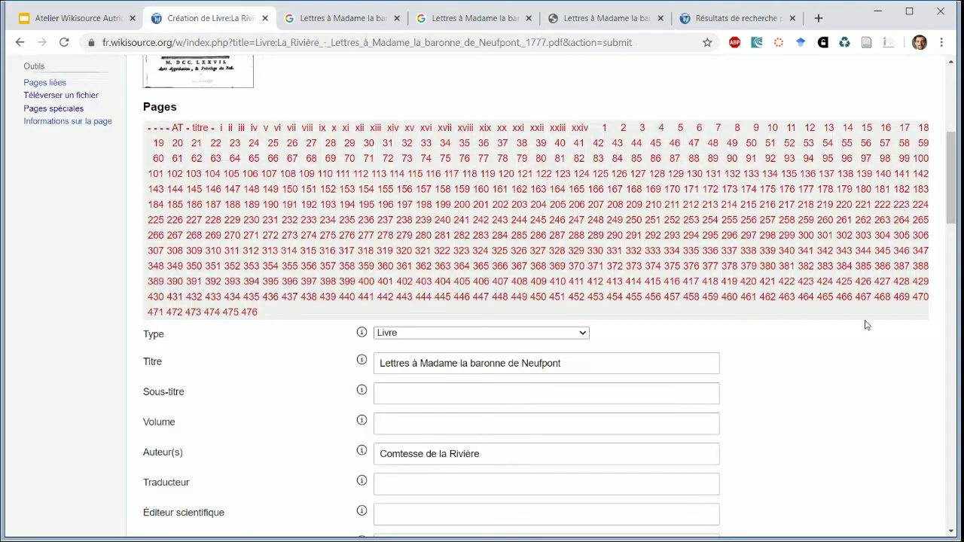
left_click(952, 302)
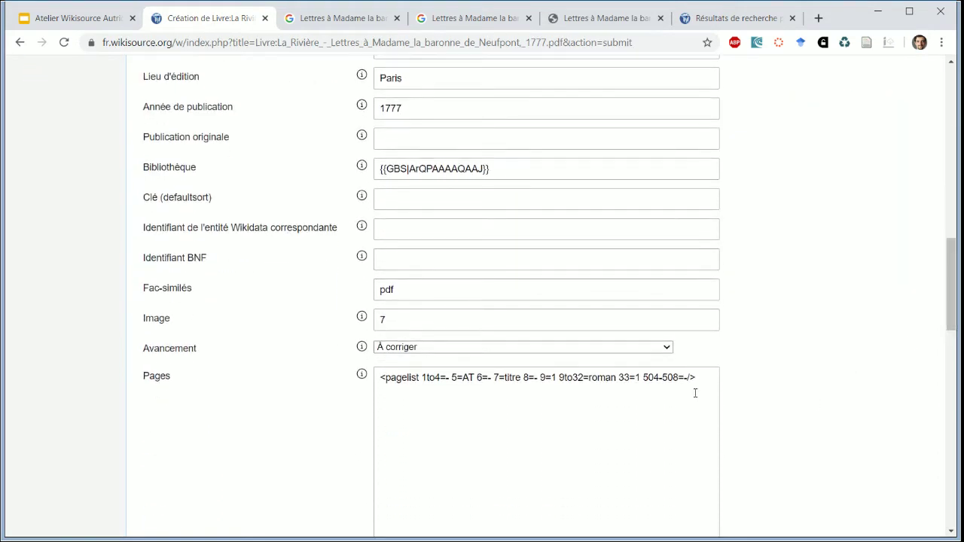
left_click(659, 378)
key("BackSpace")
type("to")
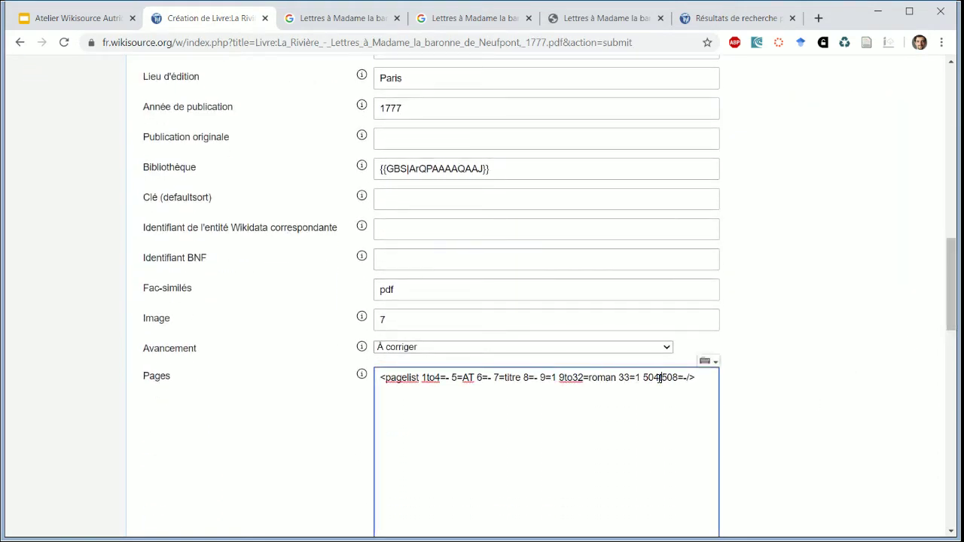
scroll(758, 392, "down", 15)
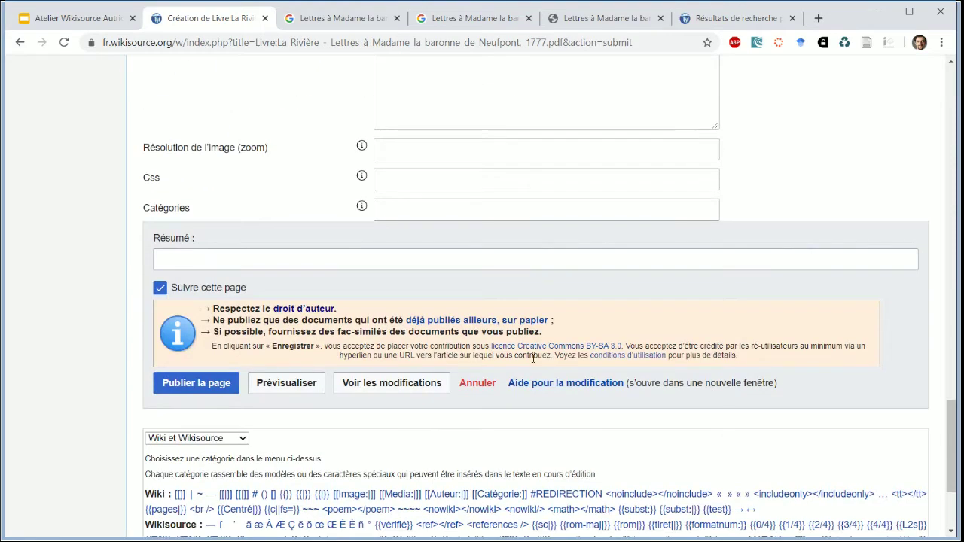
left_click(314, 381)
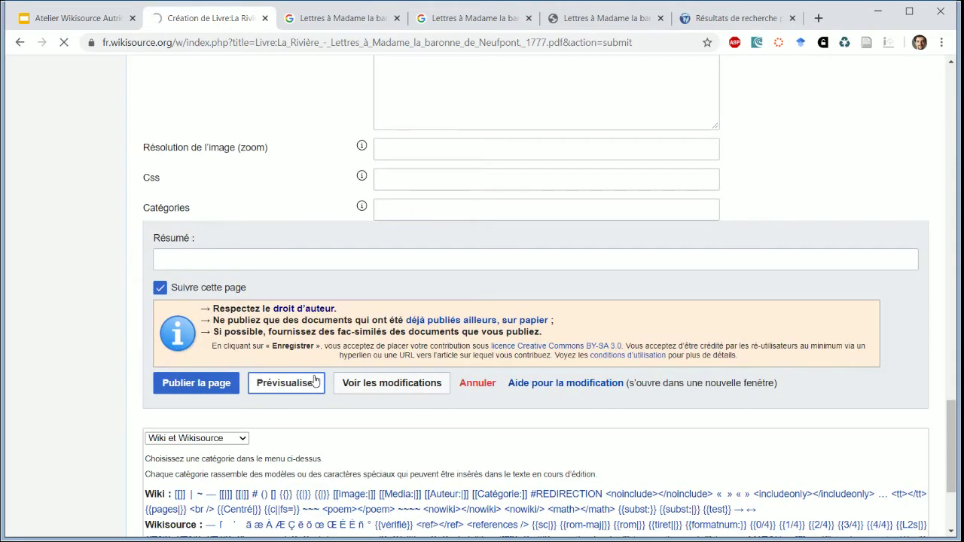
scroll(315, 381, "down", 5)
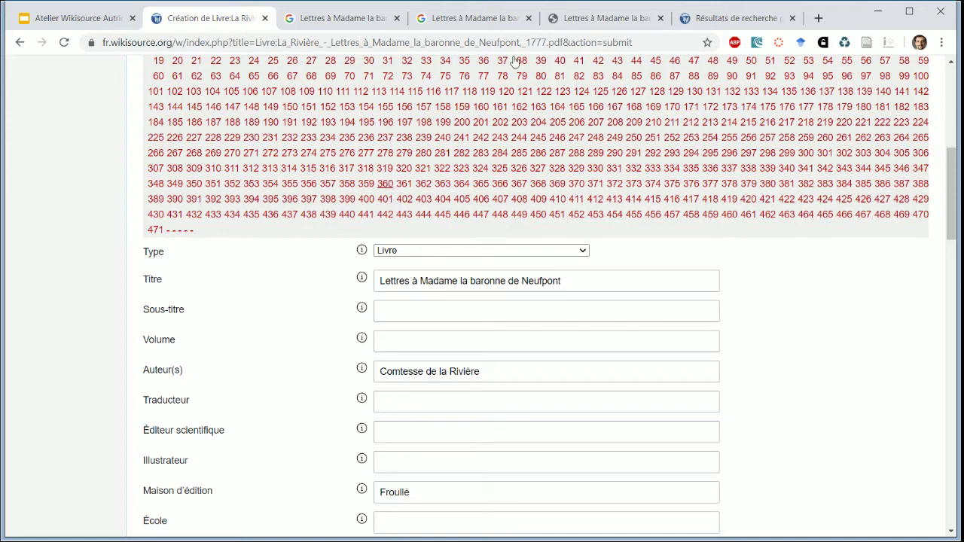
Find the page printed 360 in the PDF to verify the page list's numbering
left_click(586, 21)
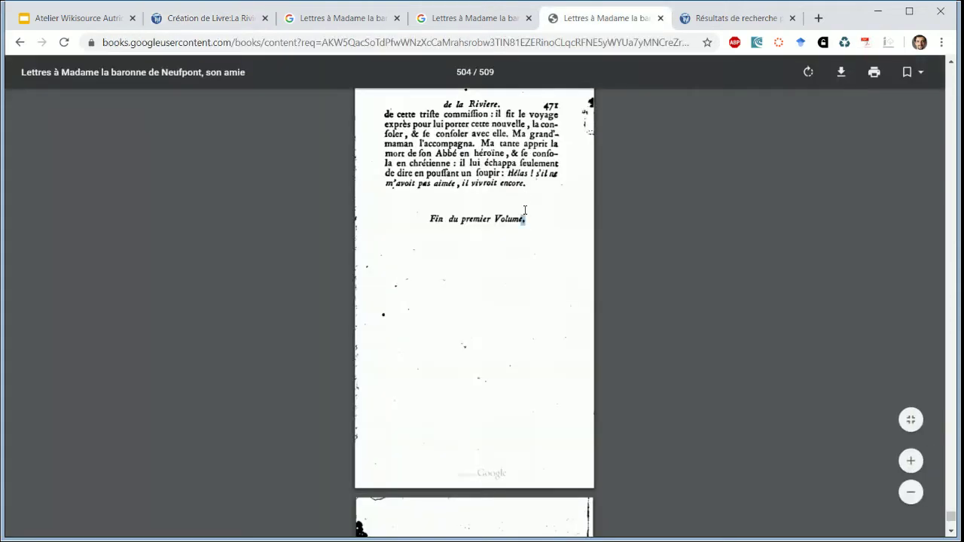
scroll(525, 210, "up", 15)
scroll(525, 210, "up", 20)
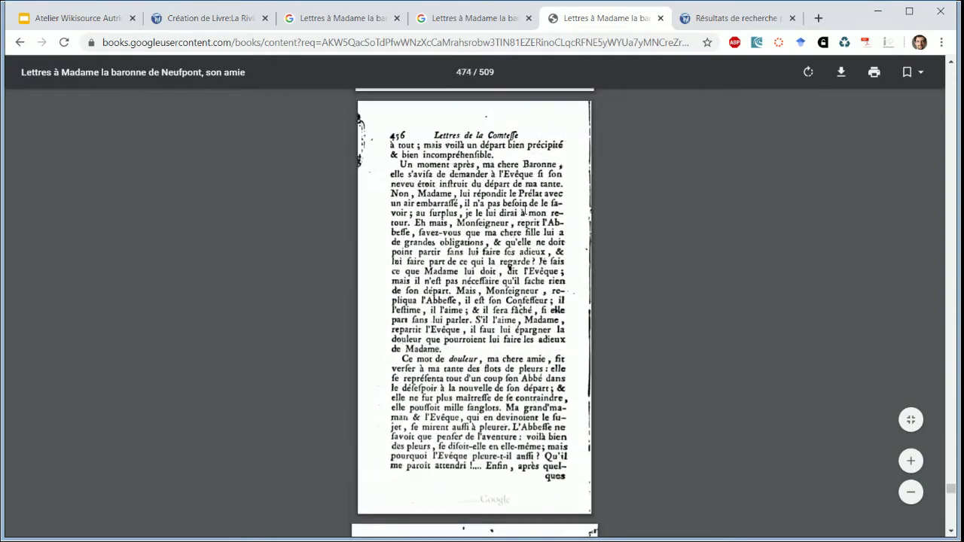
scroll(524, 210, "up", 20)
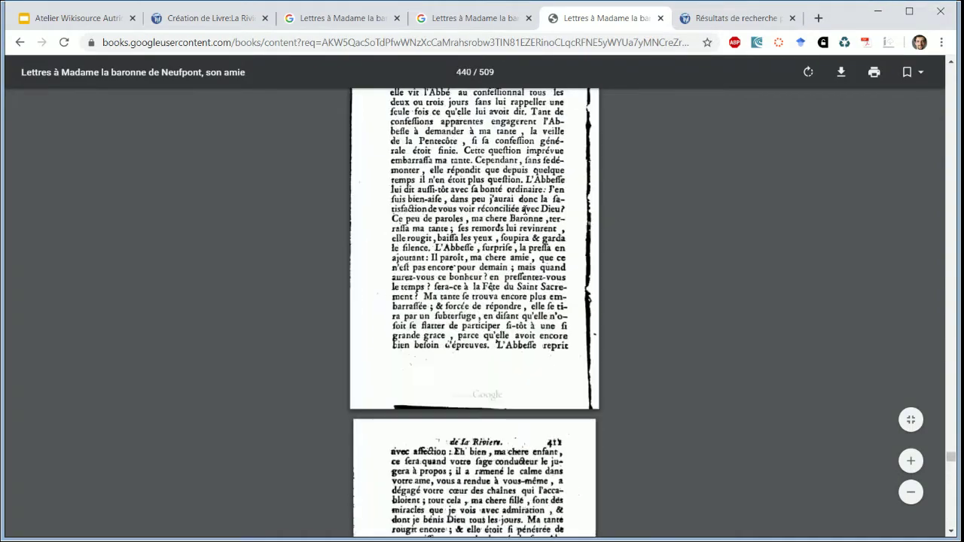
scroll(525, 210, "up", 20)
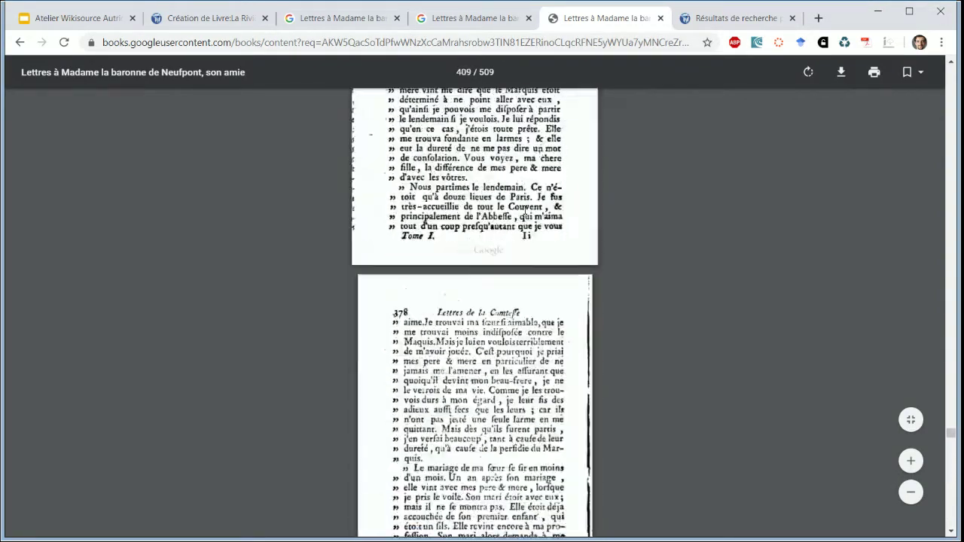
scroll(509, 265, "up", 4)
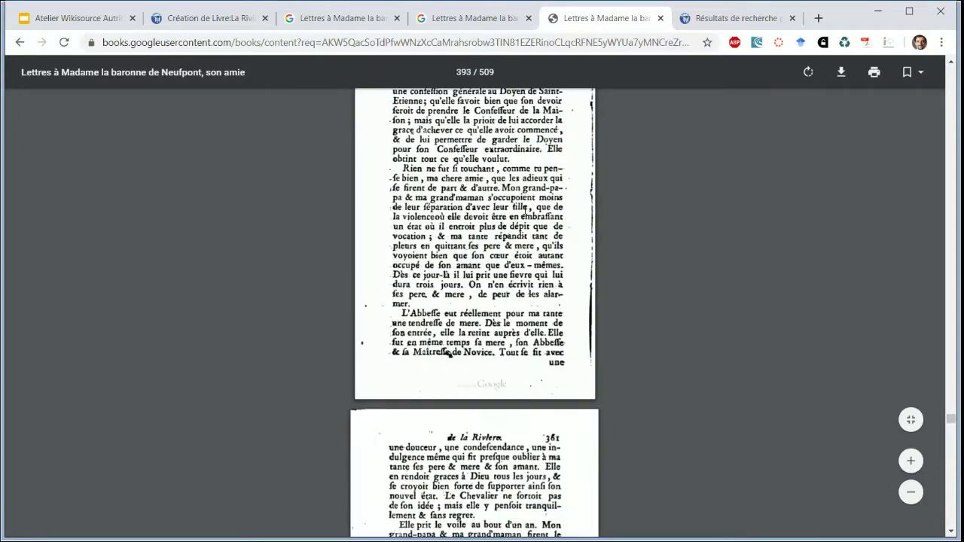
scroll(474, 313, "up", 3)
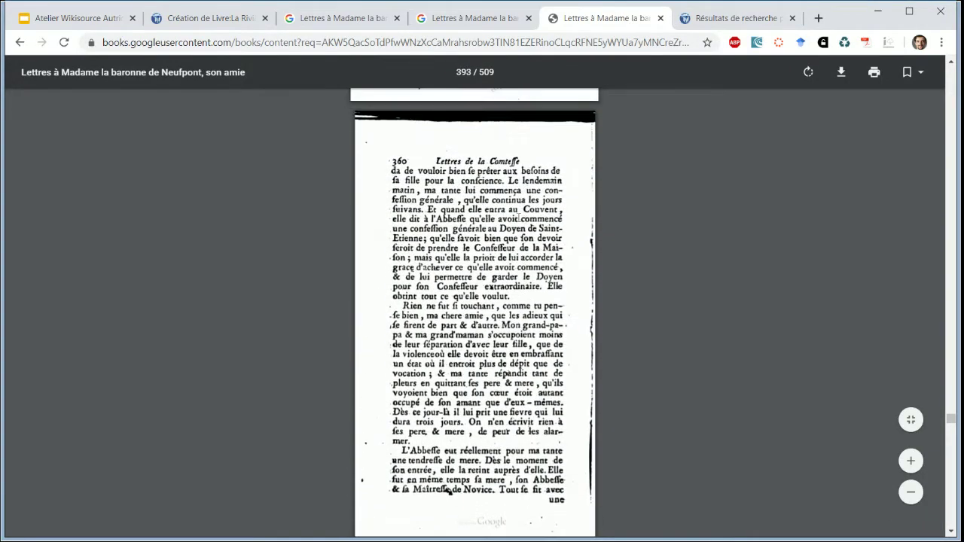
Publish the new index page for Lettres à Madame la baronne de Neufpont and view its page list
left_click(192, 18)
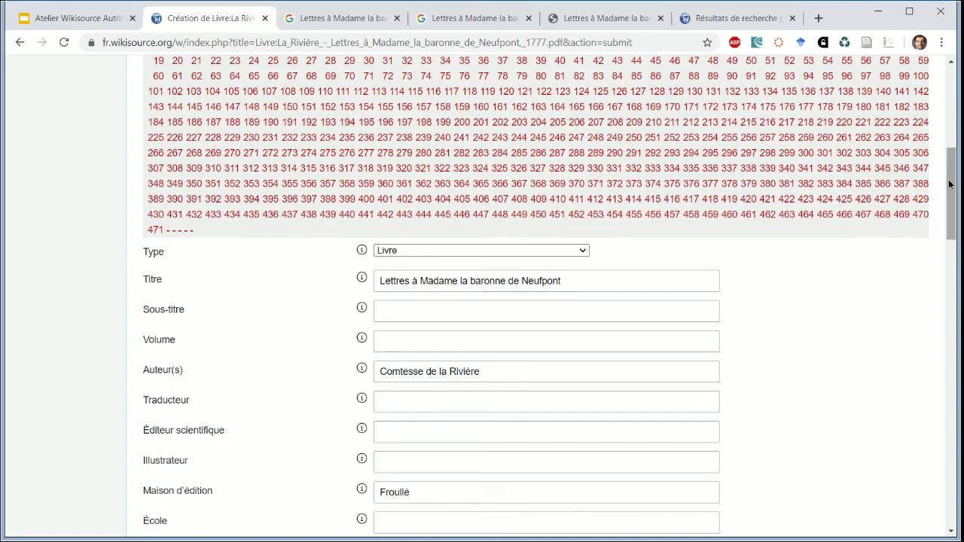
left_click_drag(949, 184, 945, 344)
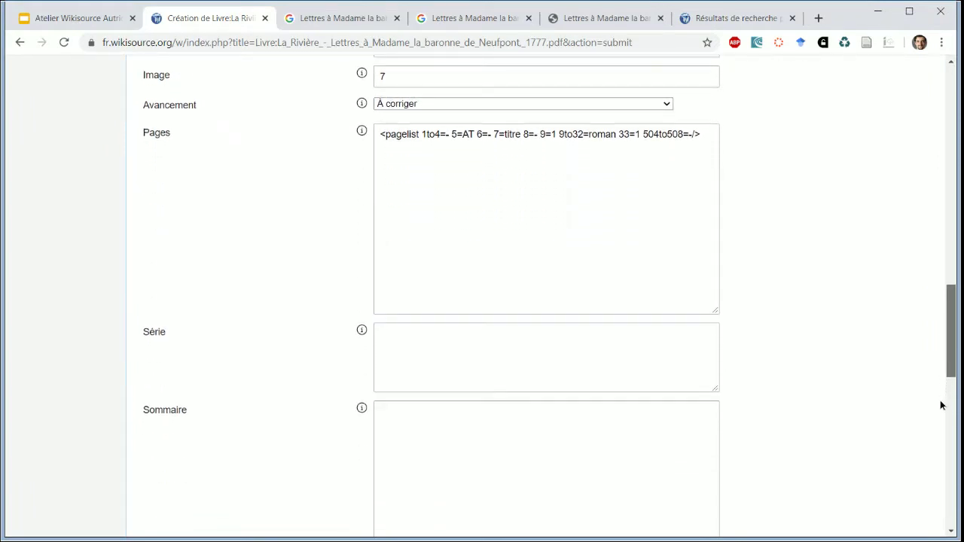
left_click_drag(940, 405, 939, 444)
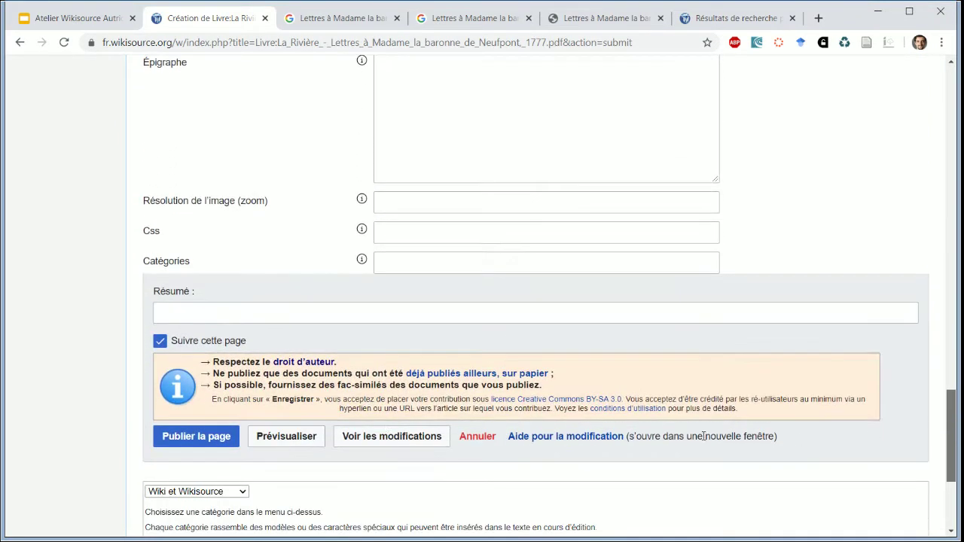
left_click(224, 437)
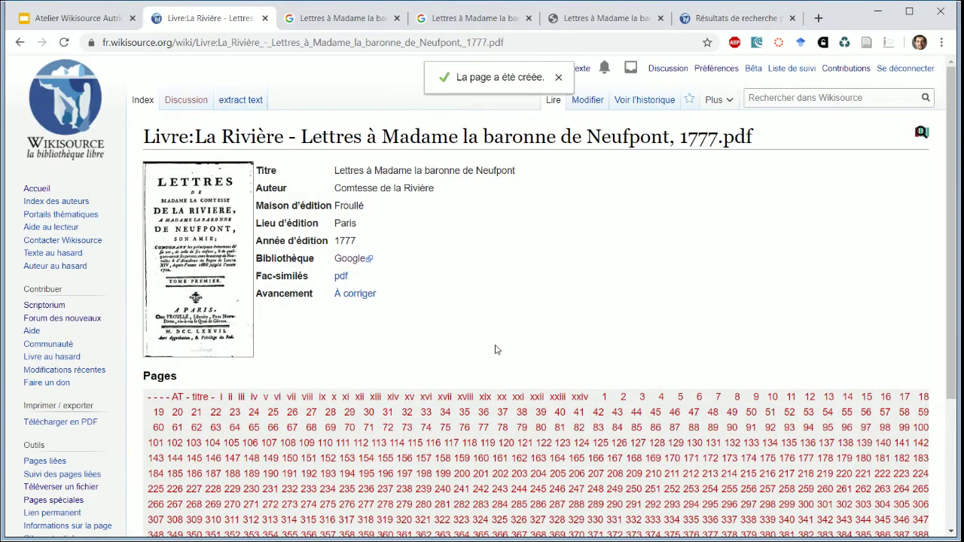
scroll(496, 350, "down", 1)
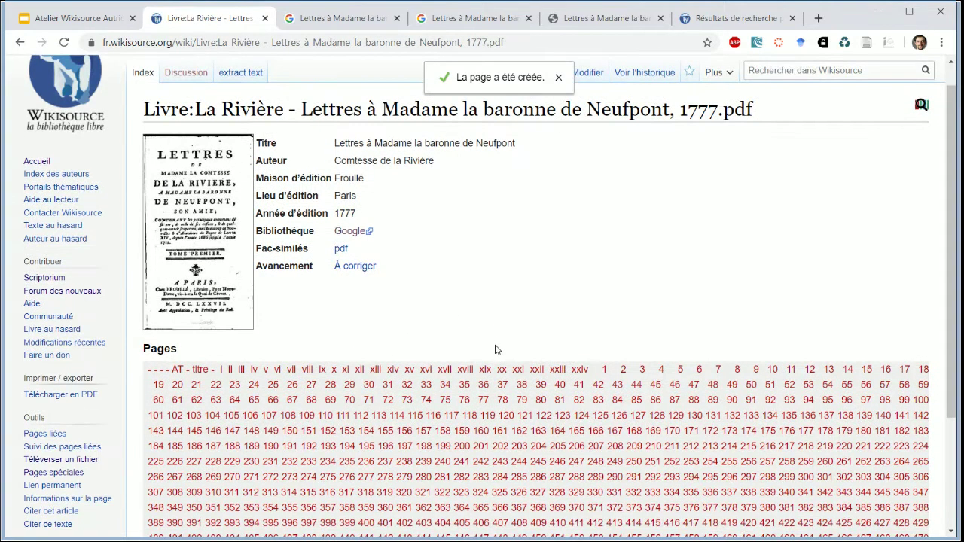
Look through the final pages of the PDF volume for a printed table of contents
left_click(561, 33)
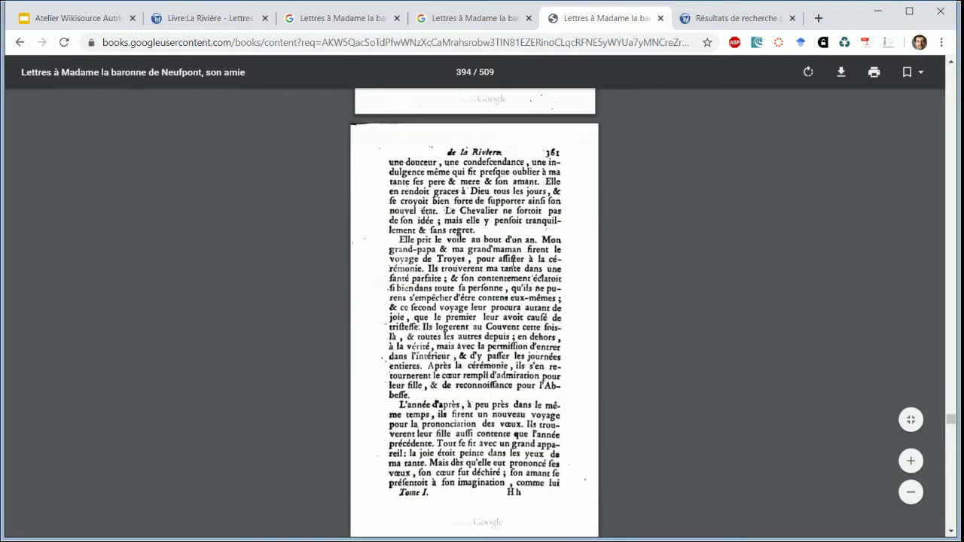
scroll(512, 265, "down", 20)
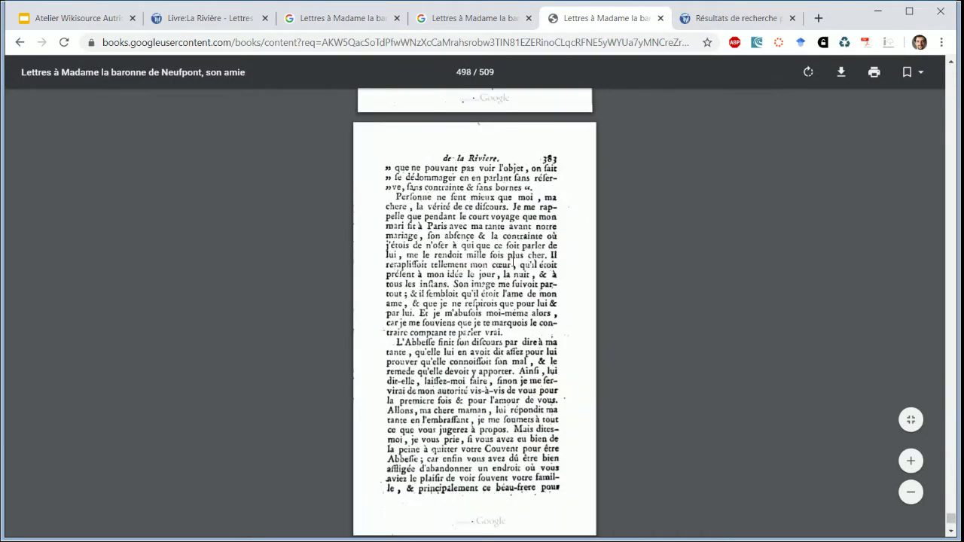
scroll(512, 265, "down", 10)
scroll(513, 262, "up", 5)
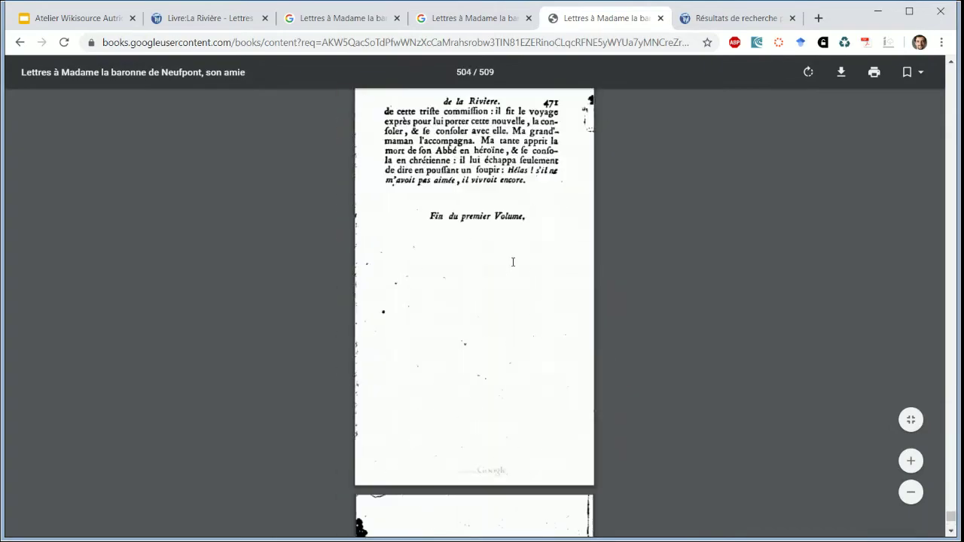
scroll(513, 262, "up", 5)
scroll(409, 239, "up", 20)
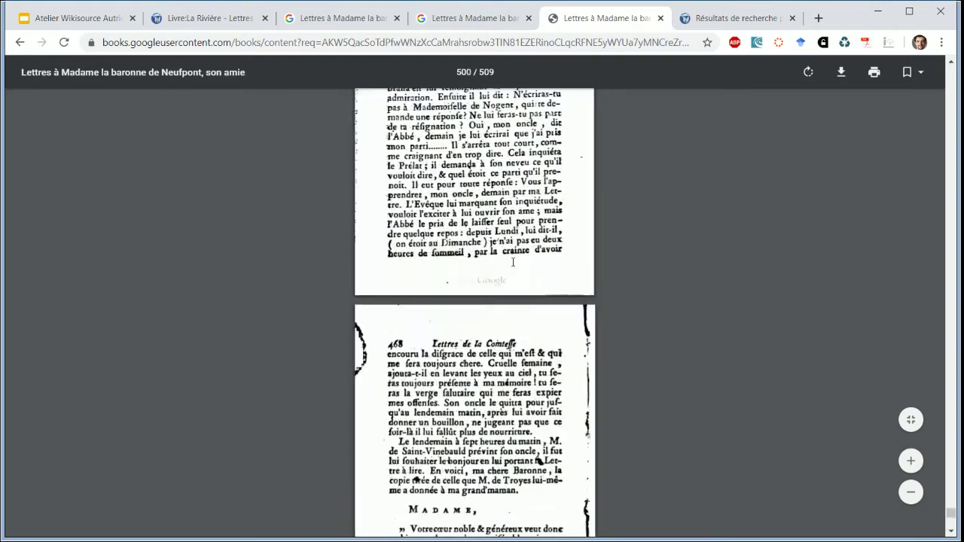
scroll(407, 238, "up", 20)
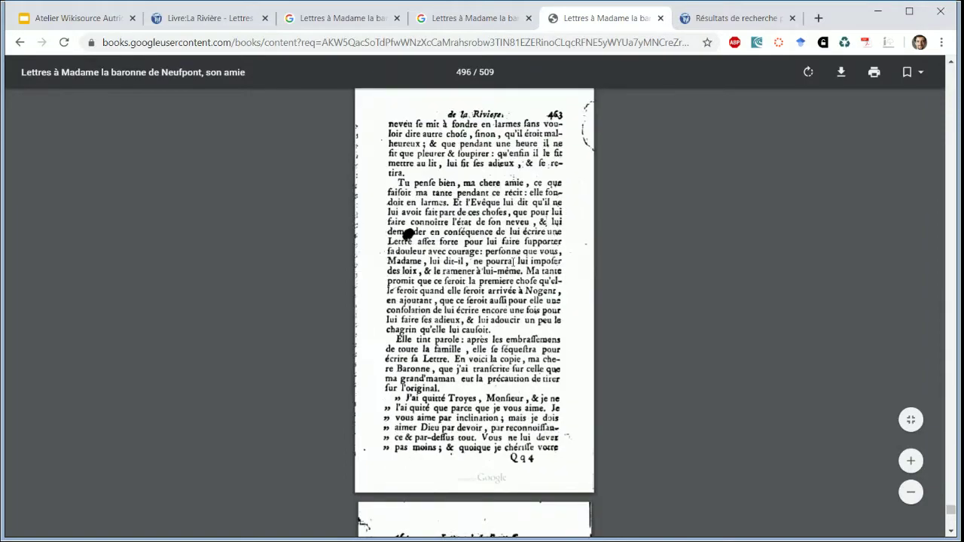
scroll(474, 308, "up", 20)
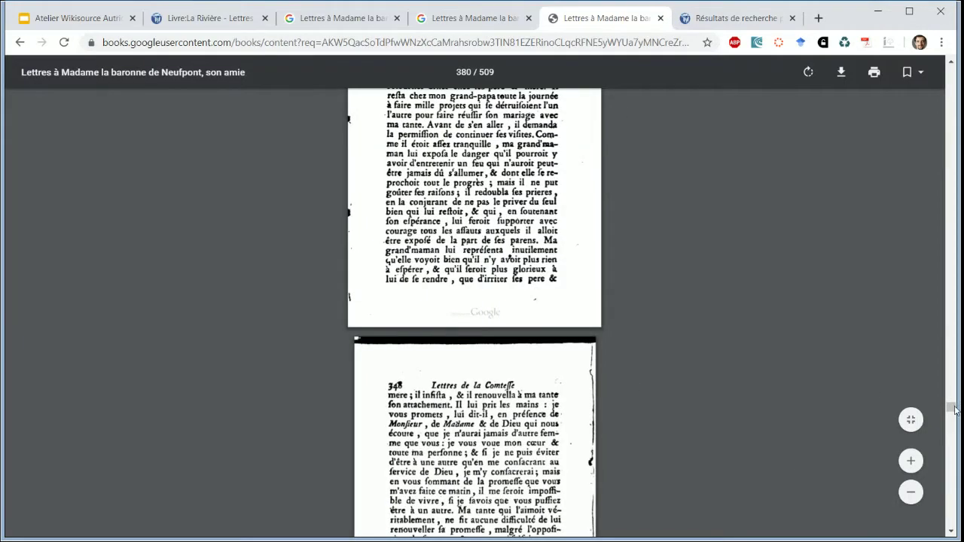
Look back through the first letters in the PDF to the opening page of Lettre première
left_click_drag(954, 410, 952, 120)
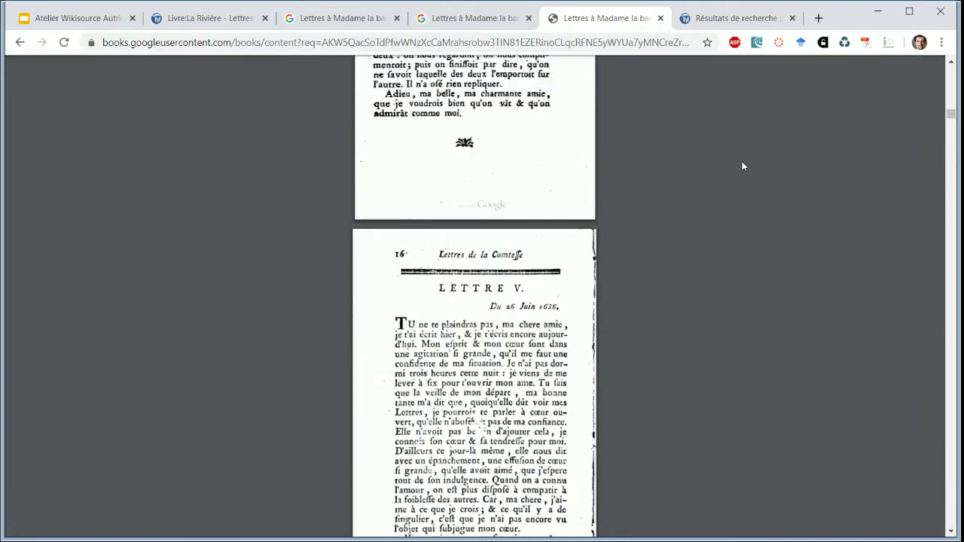
scroll(741, 162, "up", 10)
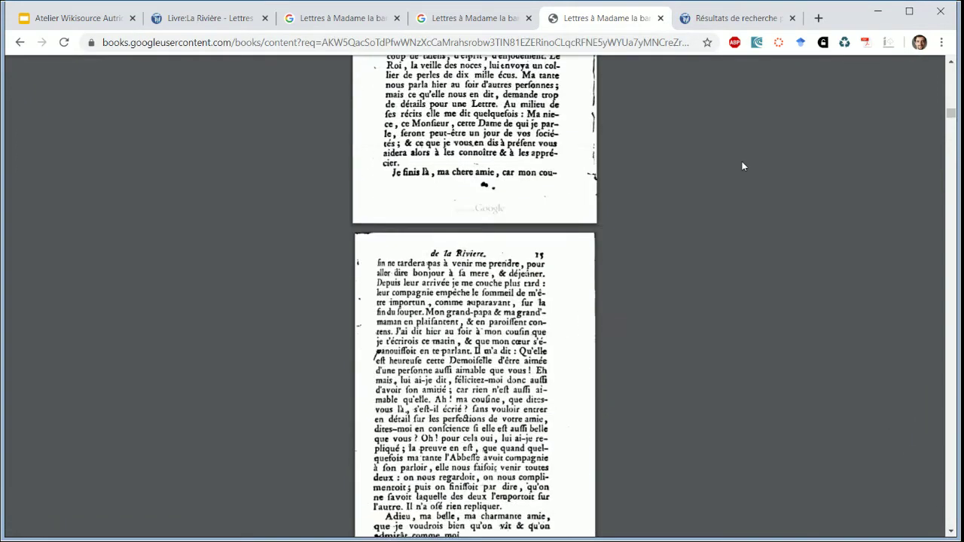
scroll(742, 161, "down", 10)
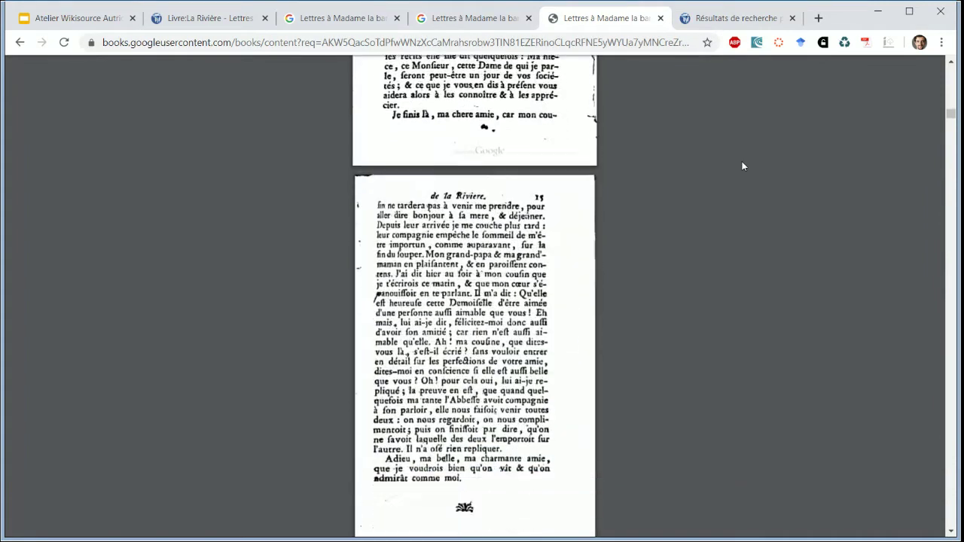
scroll(409, 200, "down", 2)
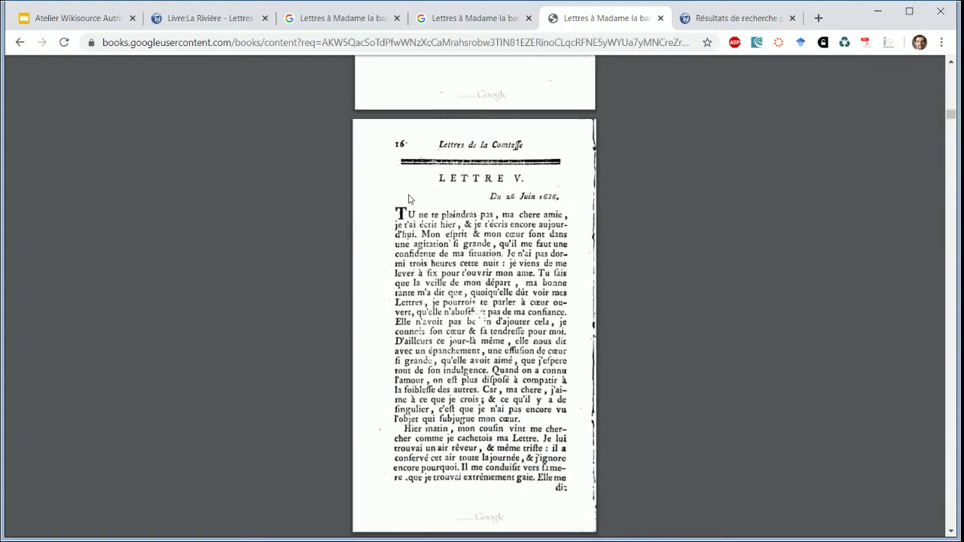
scroll(409, 199, "up", 20)
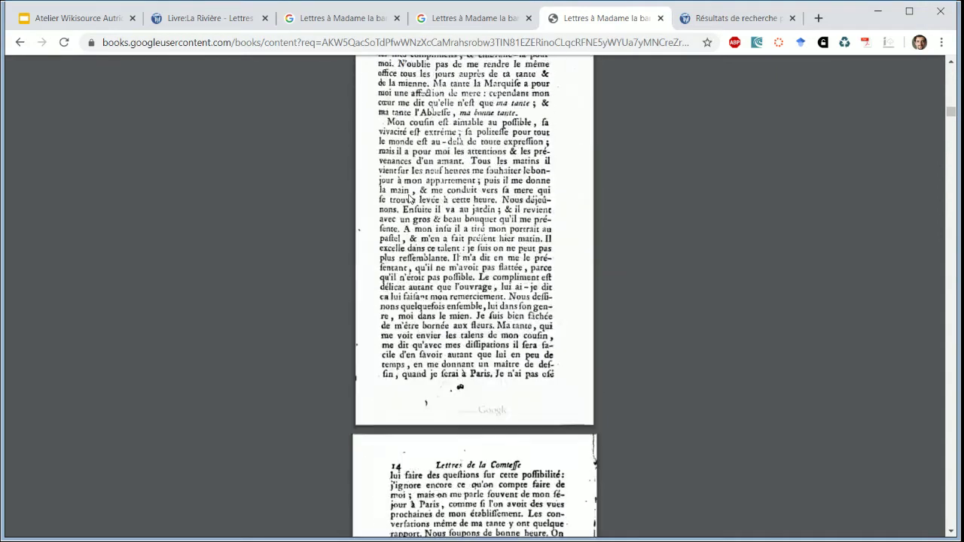
scroll(411, 199, "up", 20)
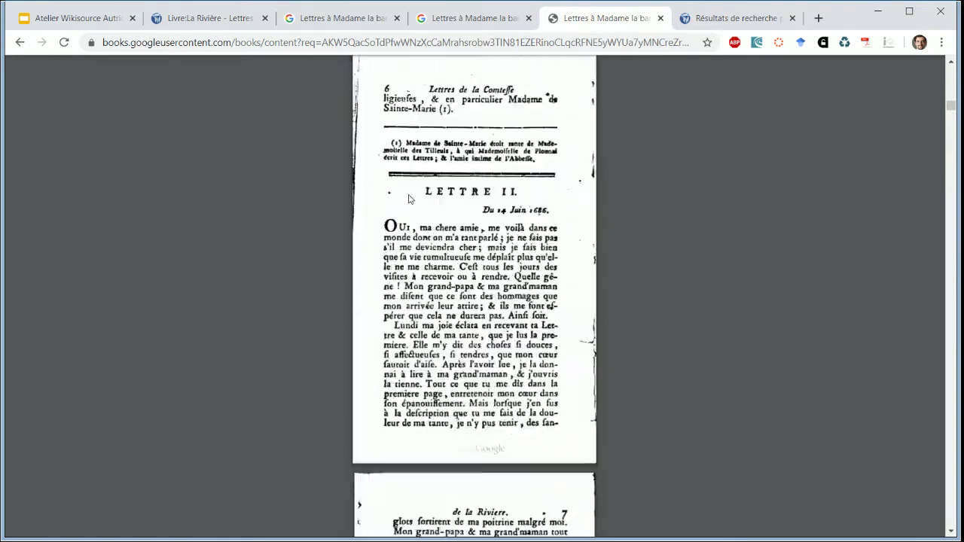
scroll(409, 199, "up", 8)
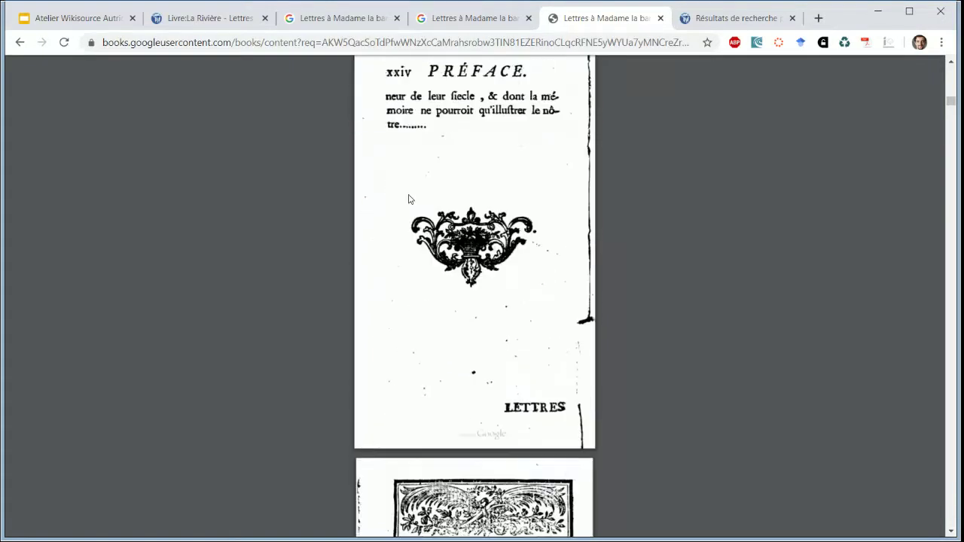
scroll(409, 199, "down", 5)
scroll(409, 199, "down", 1)
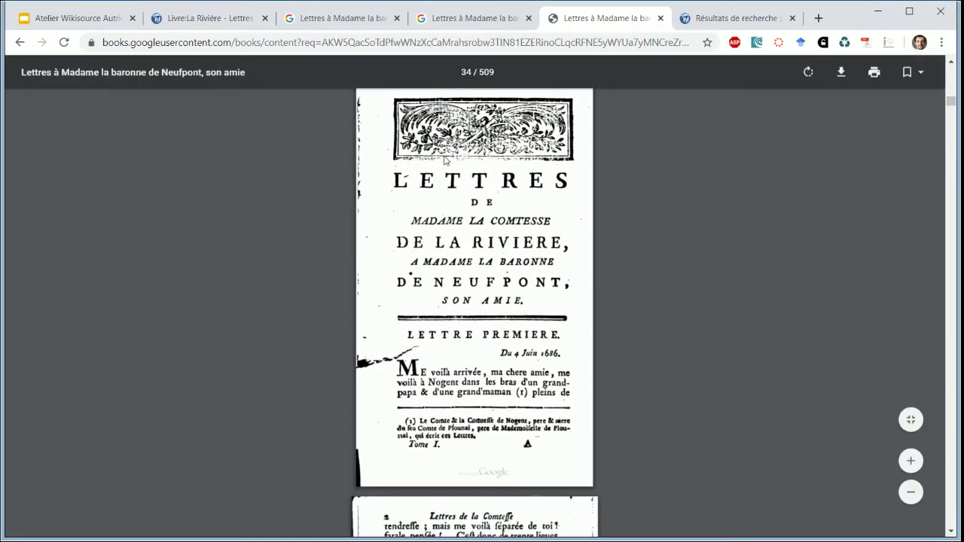
Open the La Rivière index page for editing and consult the workshop slide on preparing the page list and sommaire
left_click(192, 30)
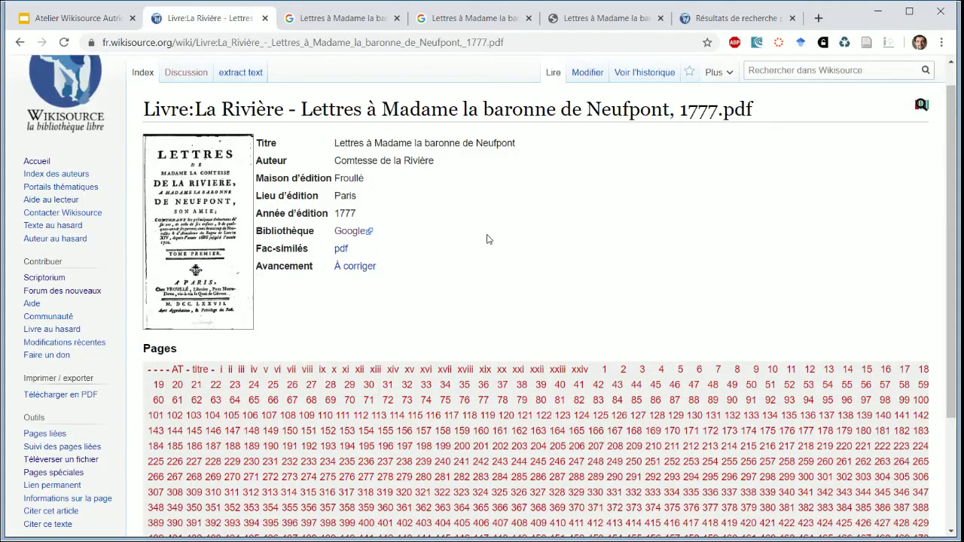
left_click(589, 73)
left_click(109, 21)
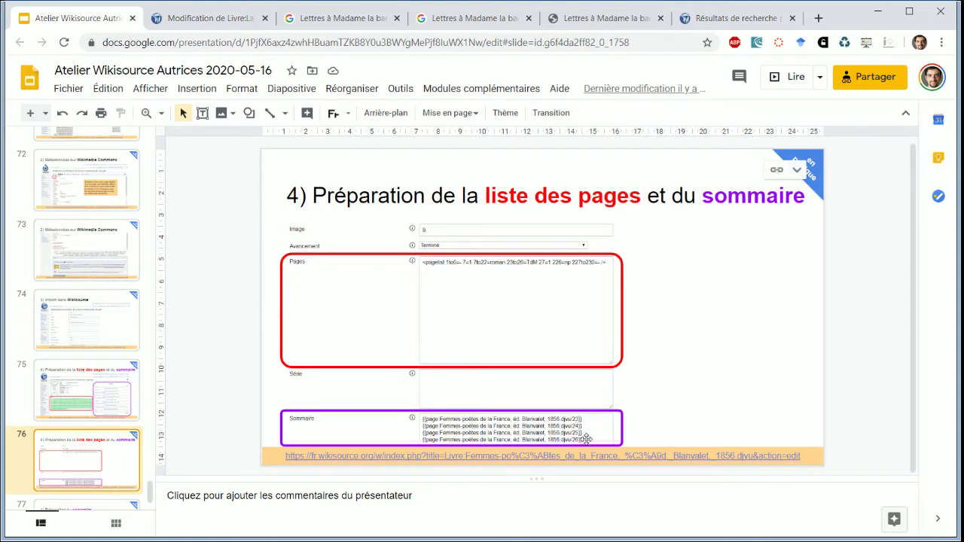
left_click(234, 20)
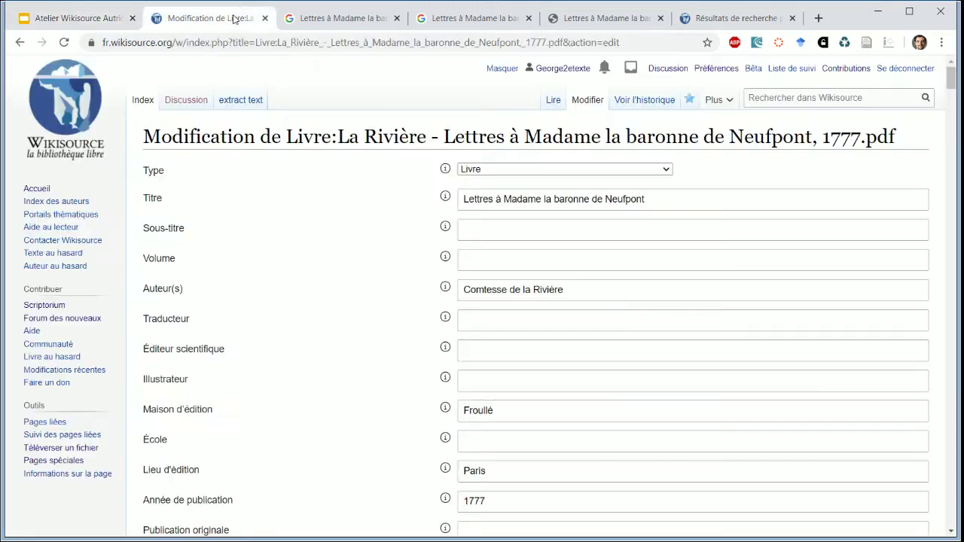
Locate the Sommaire field in the La Rivière index page's edit form
left_click(316, 255)
scroll(316, 255, "down", 12)
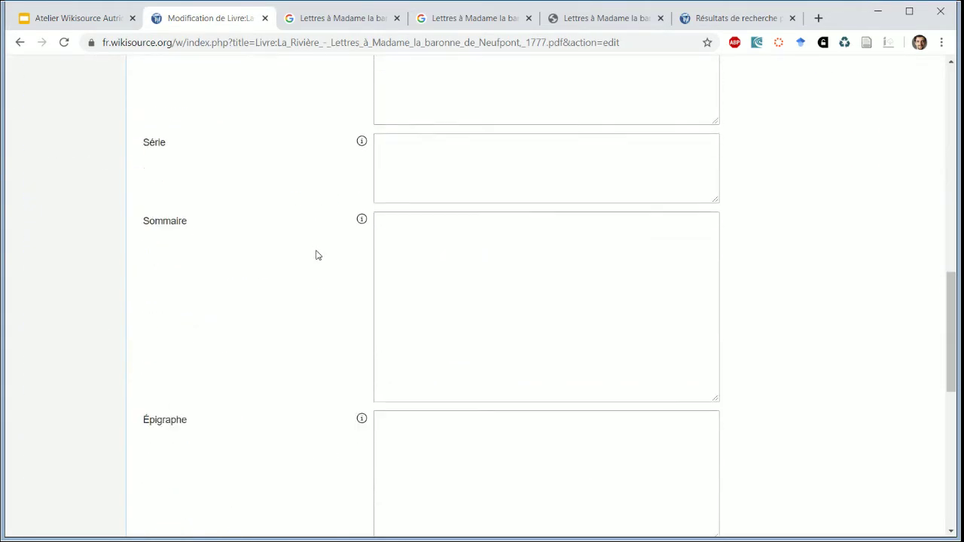
left_click(400, 254)
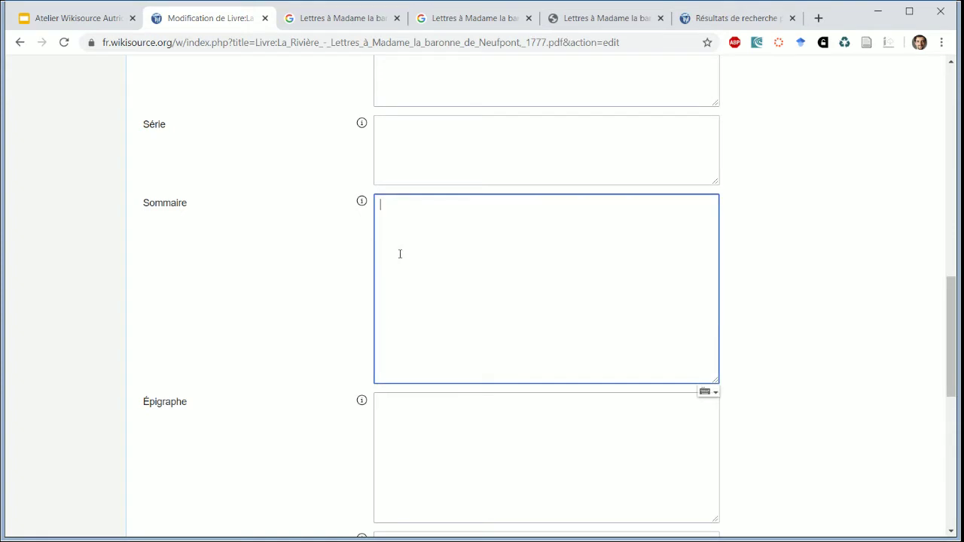
left_click(285, 245)
scroll(285, 245, "up", 1)
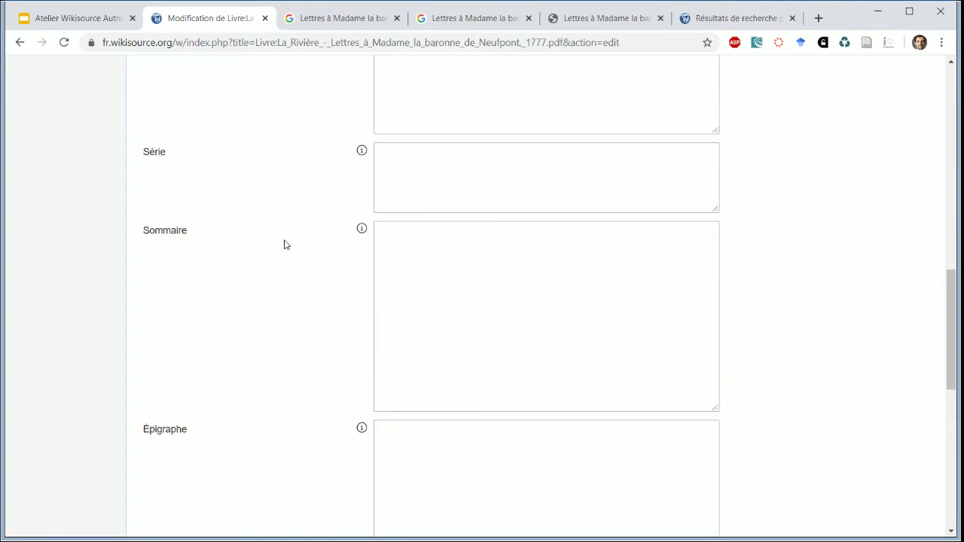
scroll(285, 245, "up", 12)
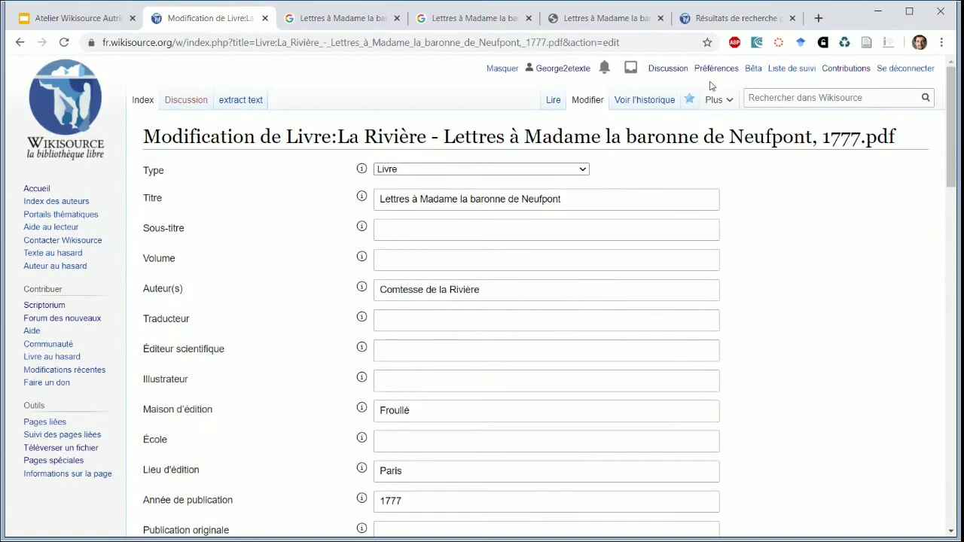
Open the user contributions in a new tab and go from there to the Du Bocage Les Amazones, 1749 index page with its table of contents
middle_click(833, 70)
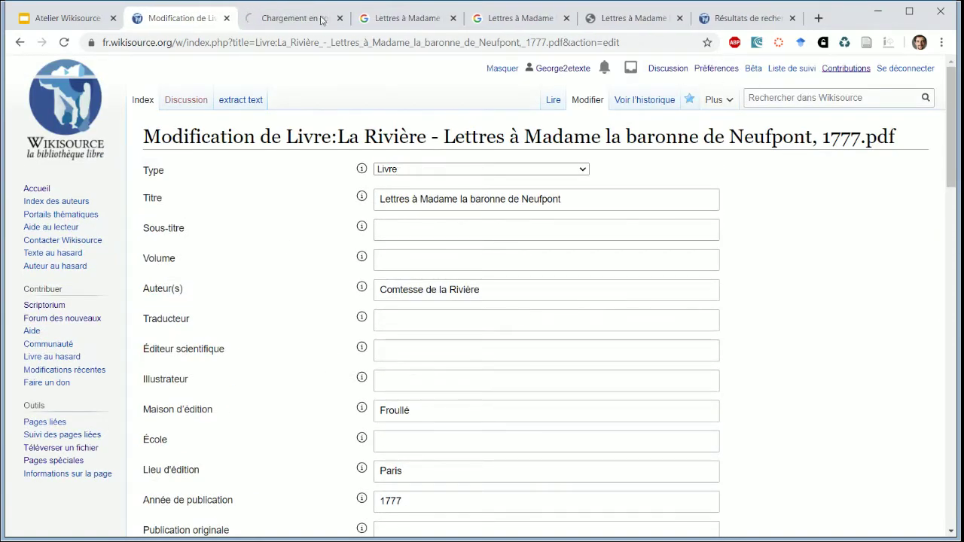
left_click(313, 18)
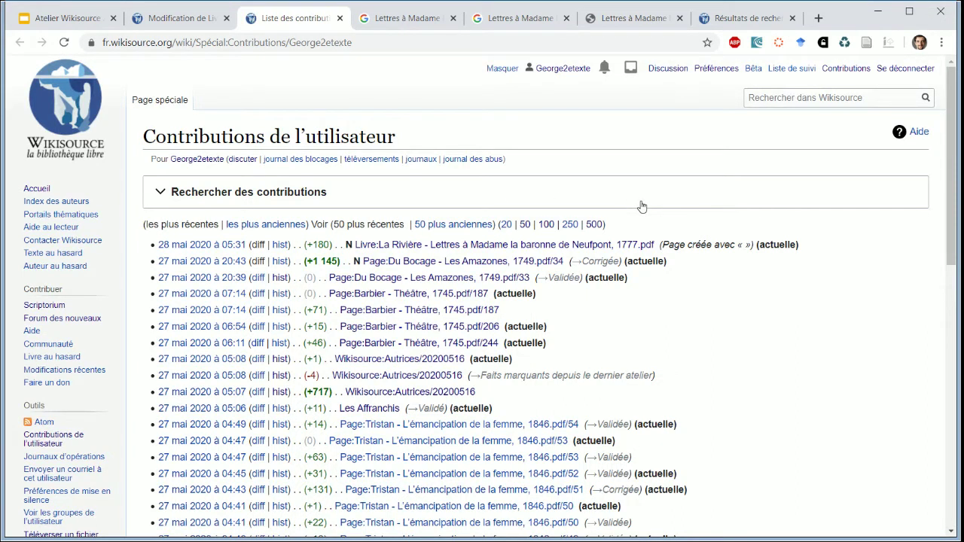
left_click(464, 278)
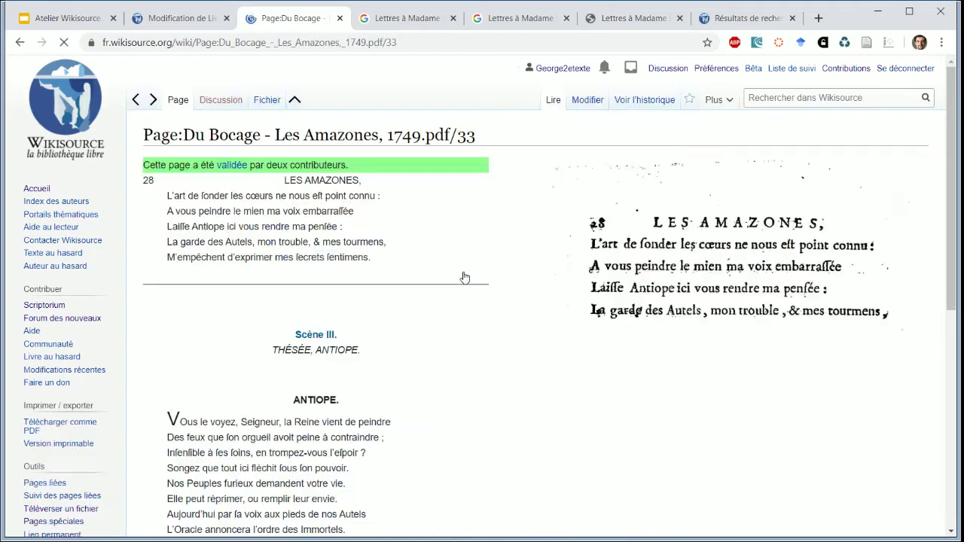
left_click(299, 102)
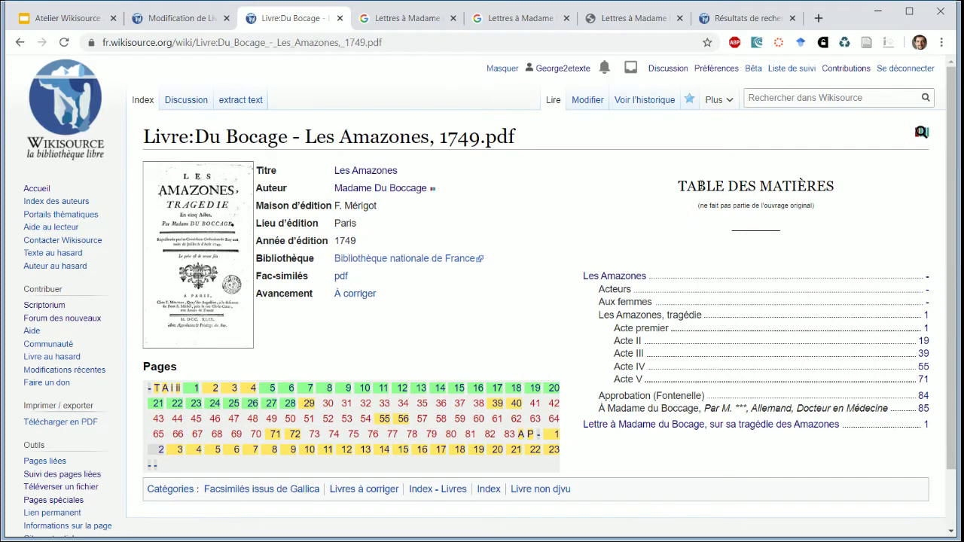
left_click_drag(680, 173, 838, 226)
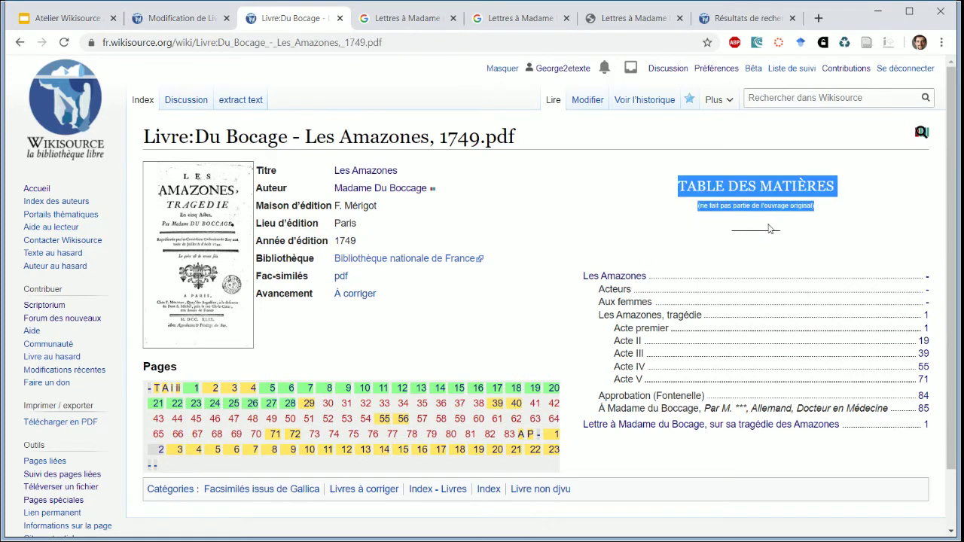
left_click(677, 172)
Open the Les Amazones index page for editing and copy the entire contents of its Sommaire field
left_click(589, 101)
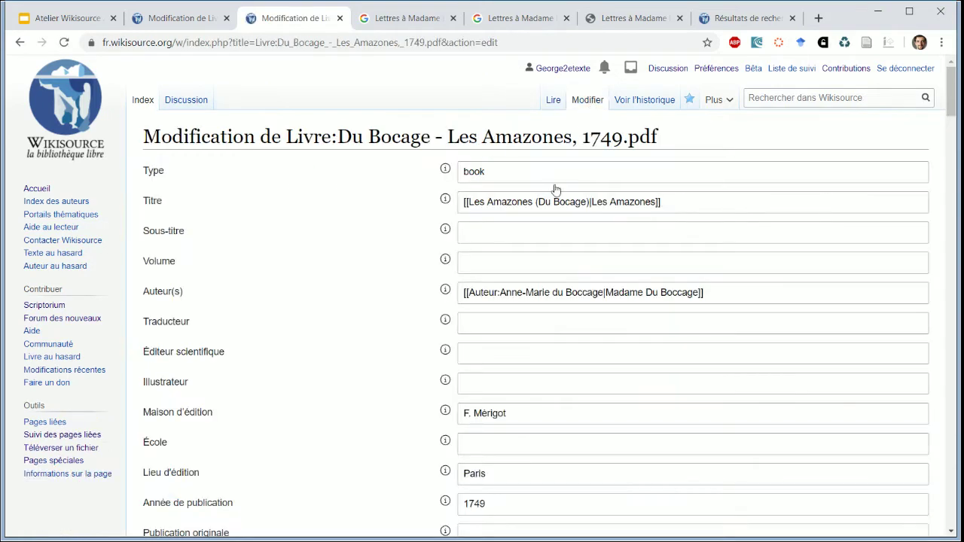
scroll(412, 299, "down", 12)
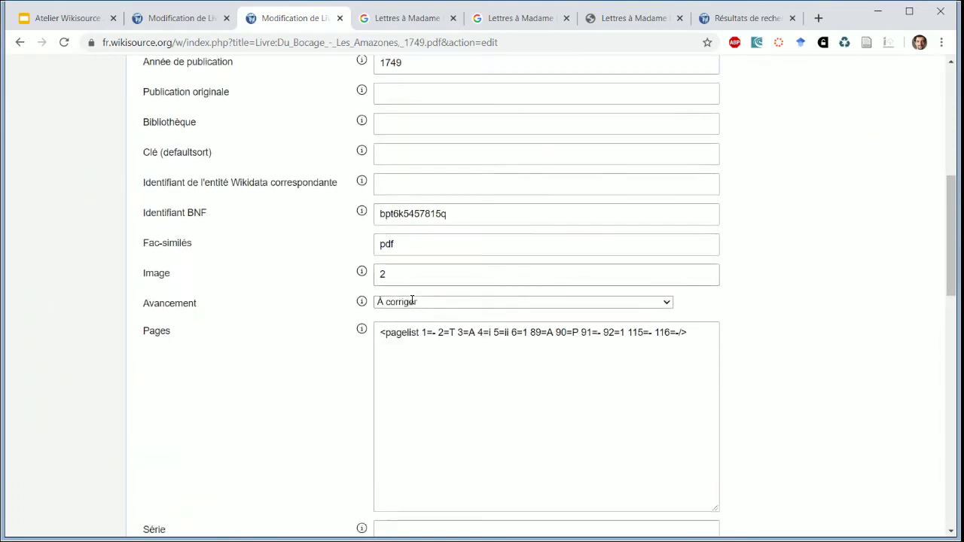
left_click(412, 300)
key("ctrl+a")
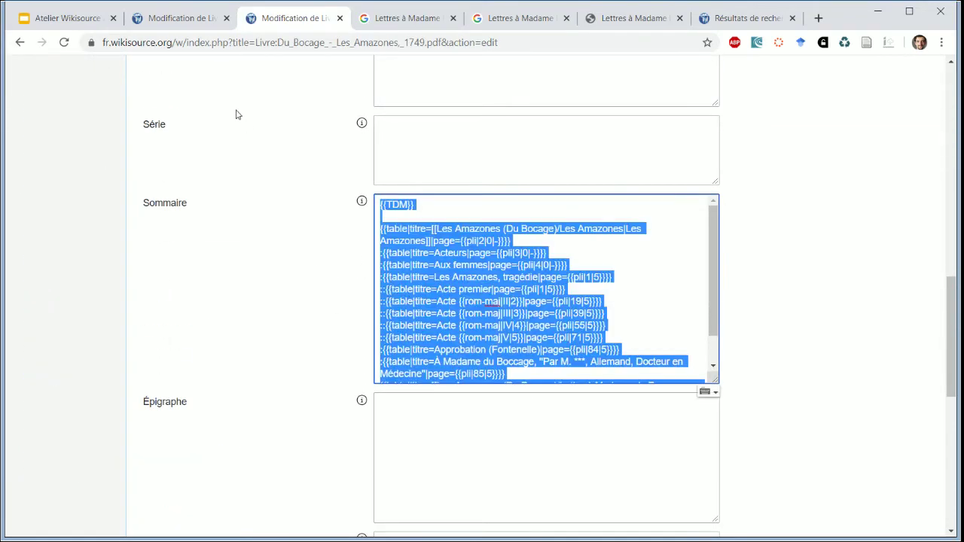
Paste the Les Amazones table of contents code into the Sommaire field of the La Rivière index page
left_click(170, 25)
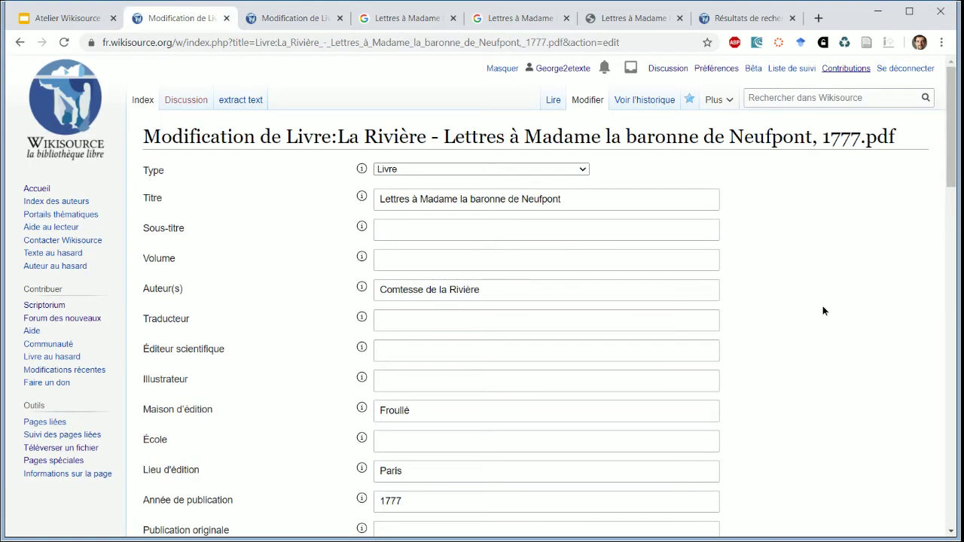
scroll(822, 310, "down", 15)
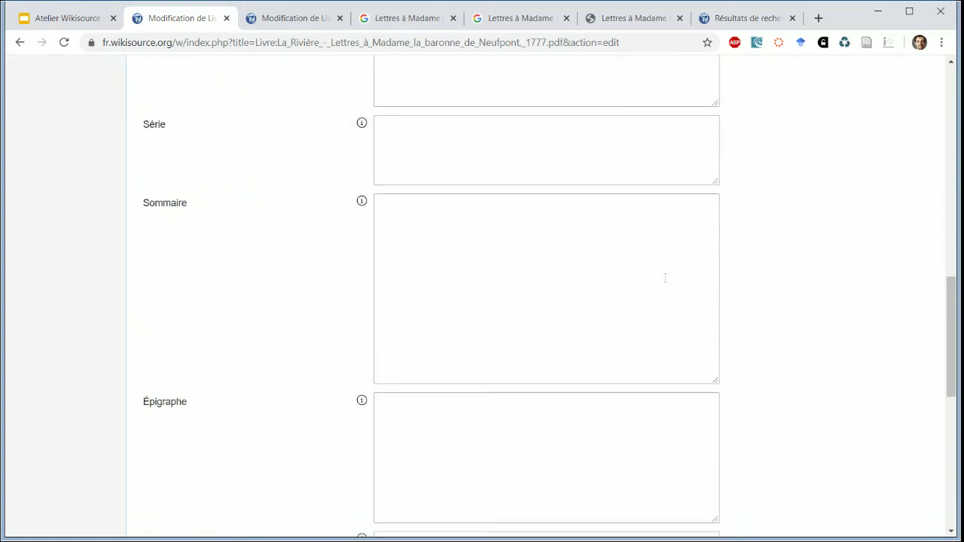
left_click(664, 278)
key("ctrl+v")
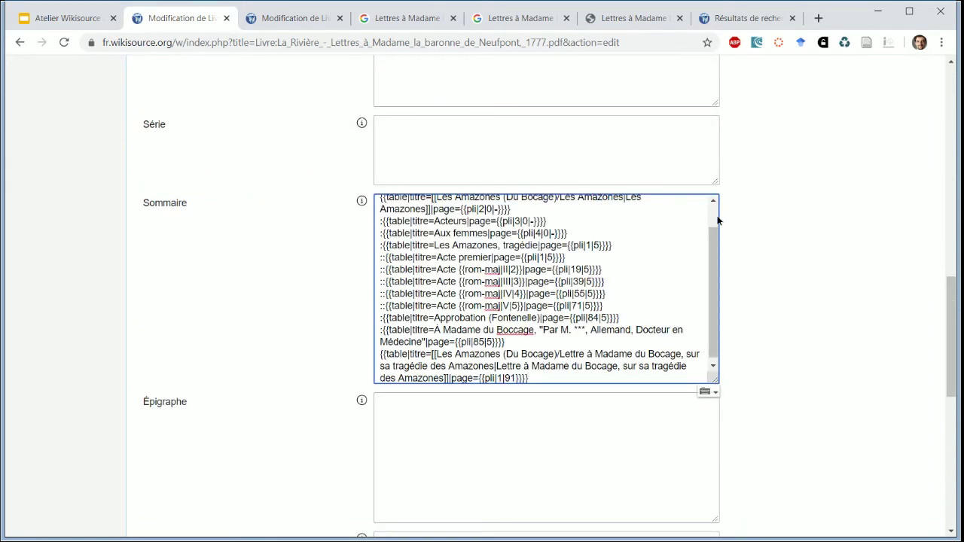
Examine the first linked title in the pasted Sommaire code and compare it with the Les Amazones source
scroll(715, 218, "up", 2)
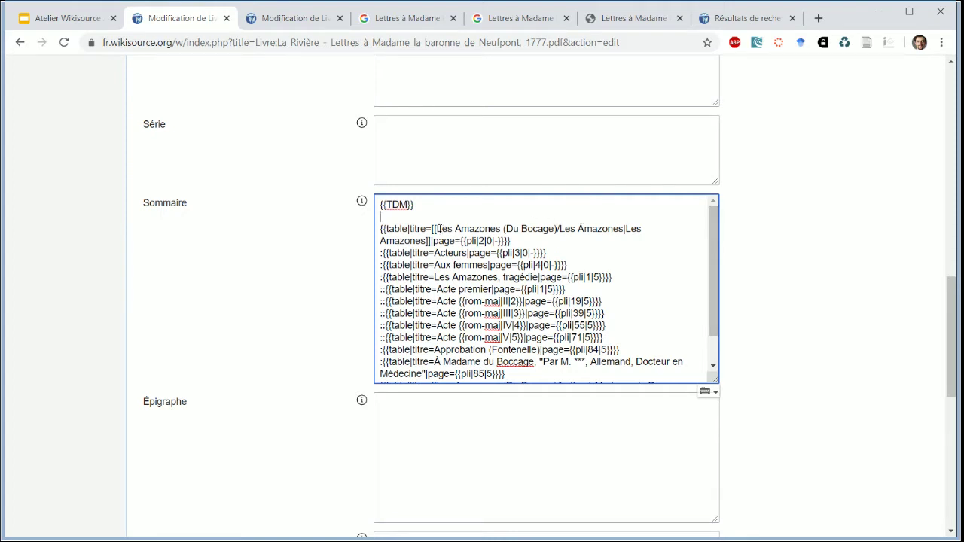
left_click(437, 228)
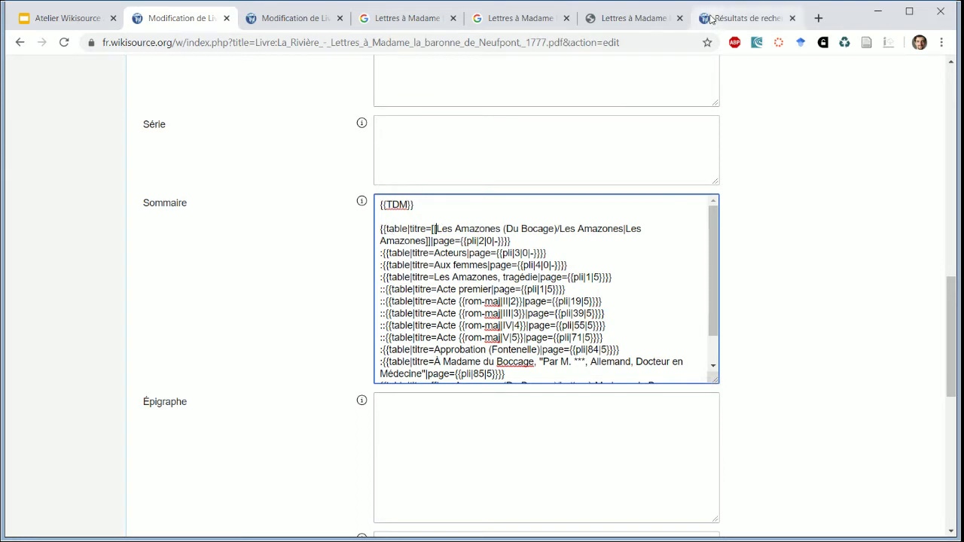
left_click(312, 23)
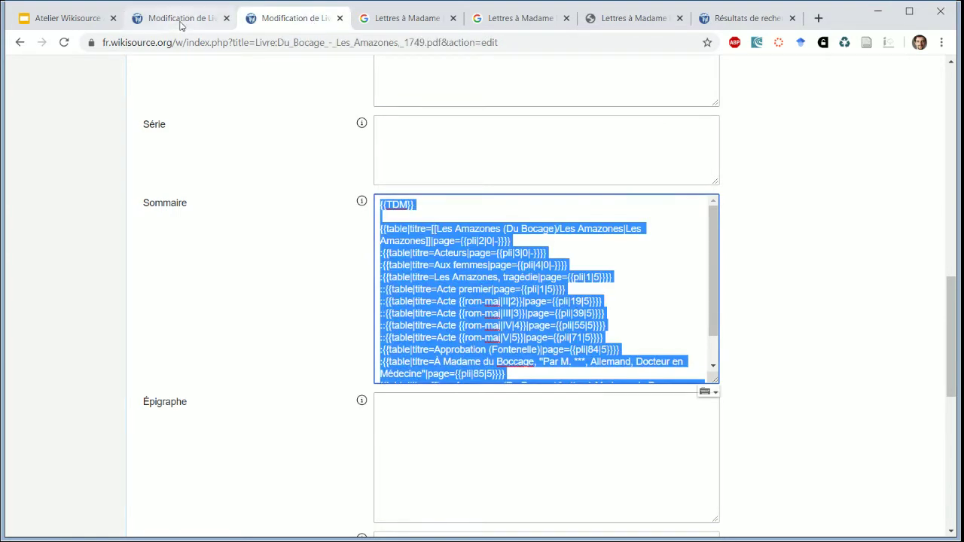
Leave the edit form of the Les Amazones index page without saving and return to the La Rivière index form
left_click(21, 43)
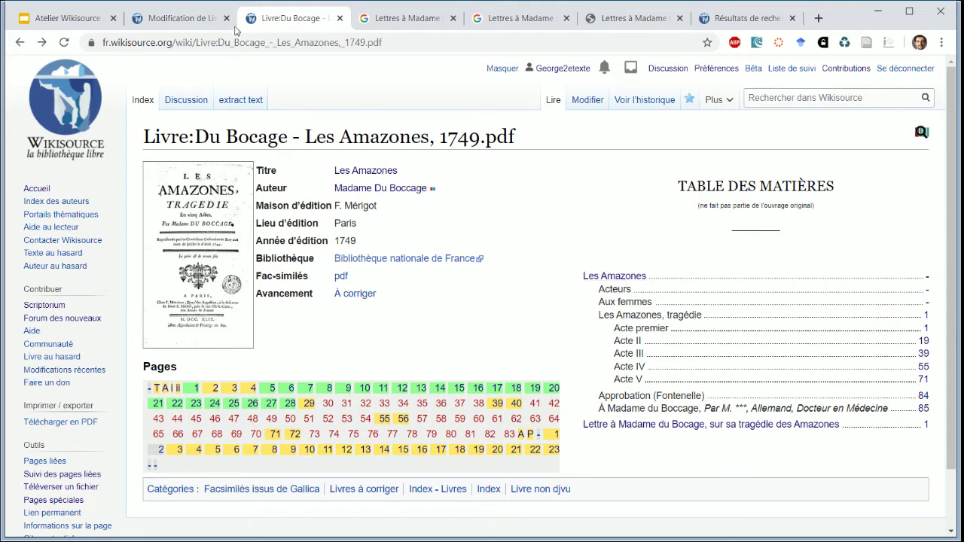
left_click(194, 19)
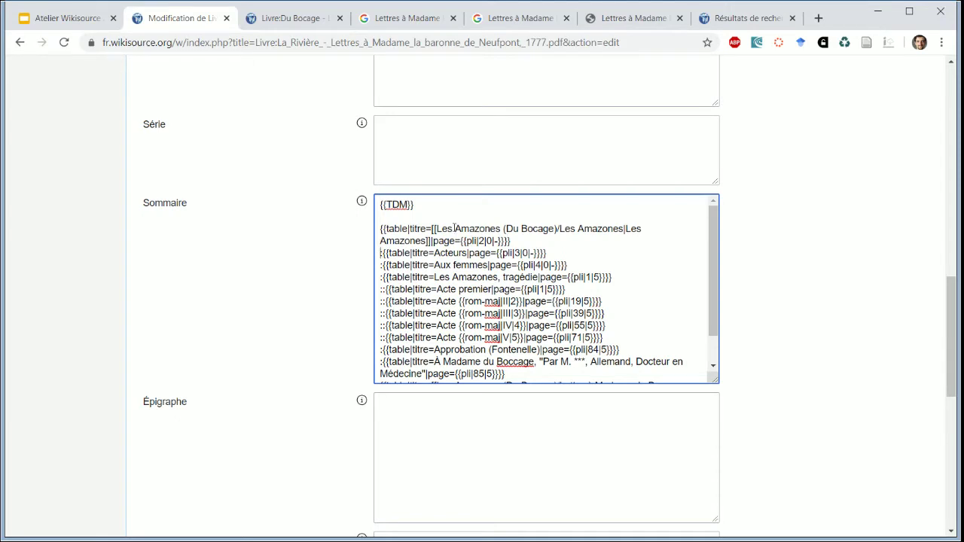
left_click(773, 191)
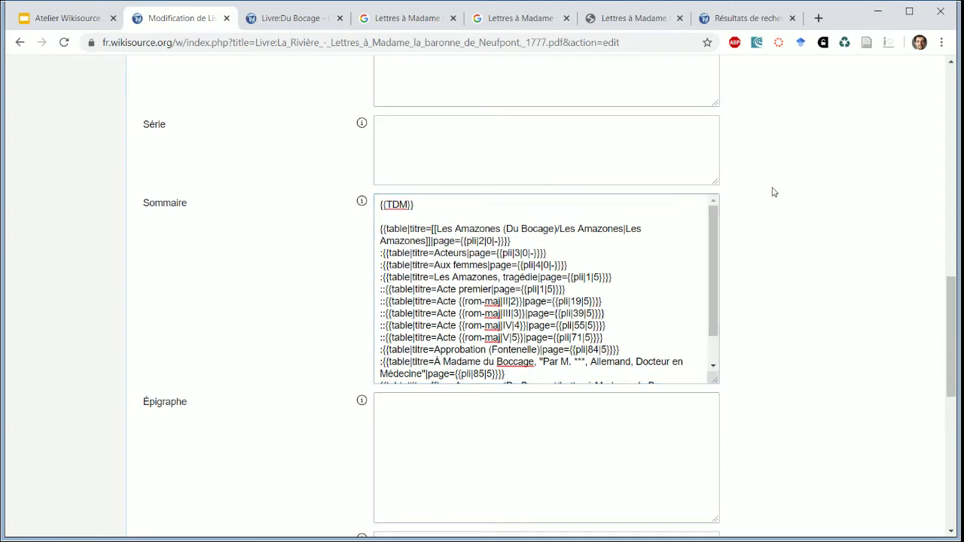
Turn the Titre value into a wiki link by enclosing Lettres à Madame la baronne de Neufpont in double square brackets
scroll(774, 192, "up", 1)
scroll(773, 192, "up", 10)
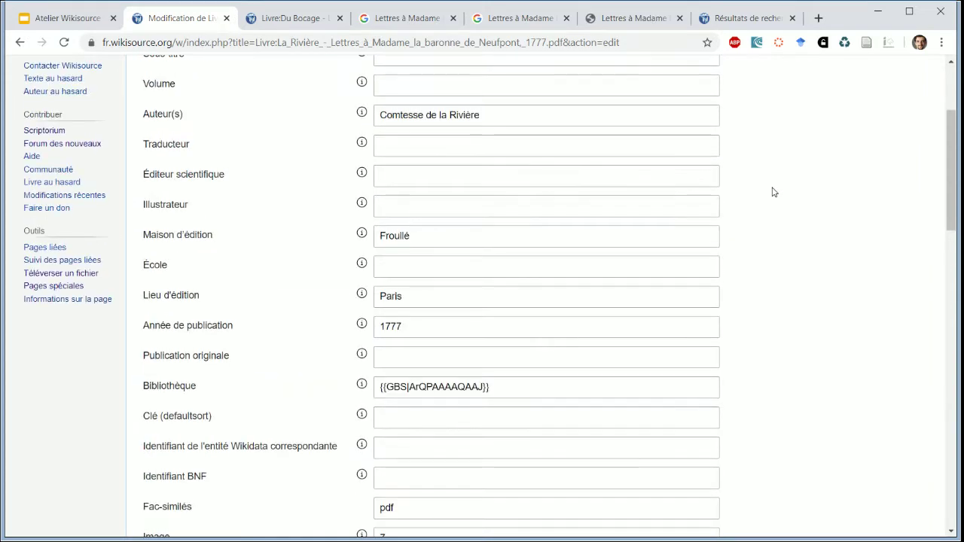
left_click(568, 196)
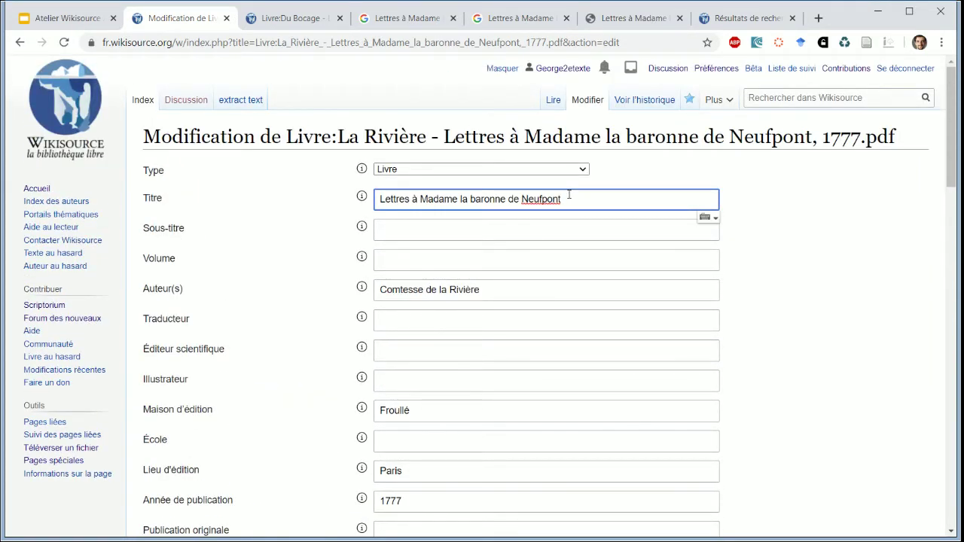
type("]]")
key("Home")
type("[[")
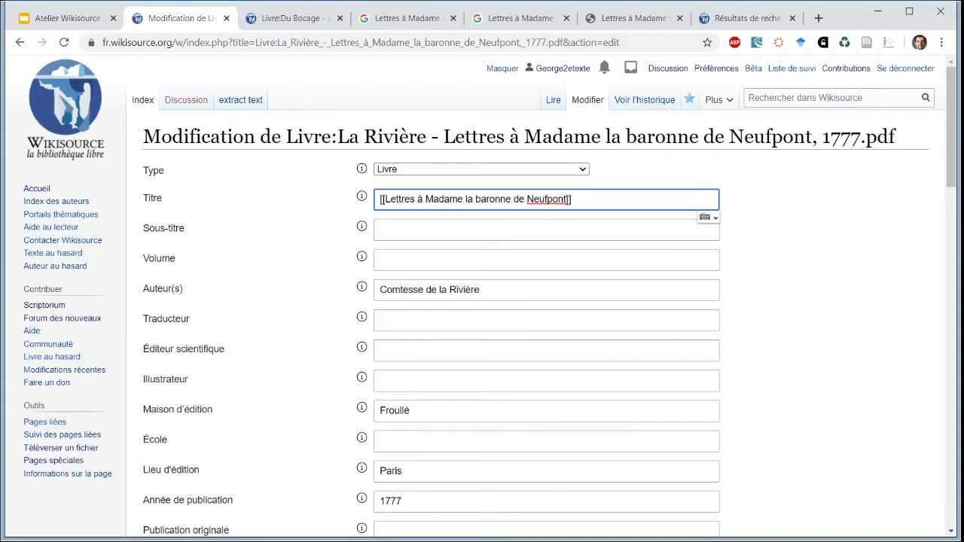
Copy the title text Lettres à Madame la baronne de Neufpont from inside the brackets of the Titre field
key("shift+End")
key("shift+Left")
key("shift+Left")
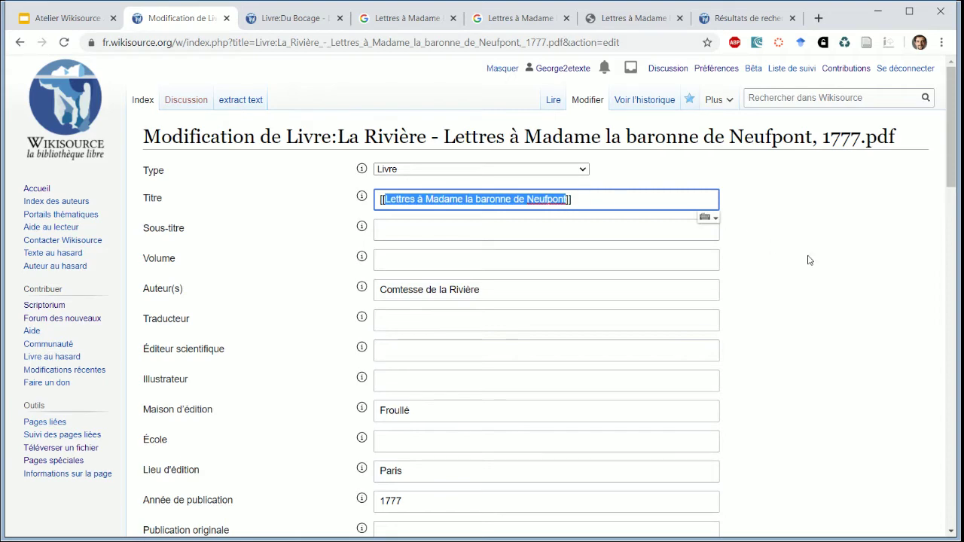
left_click(592, 197)
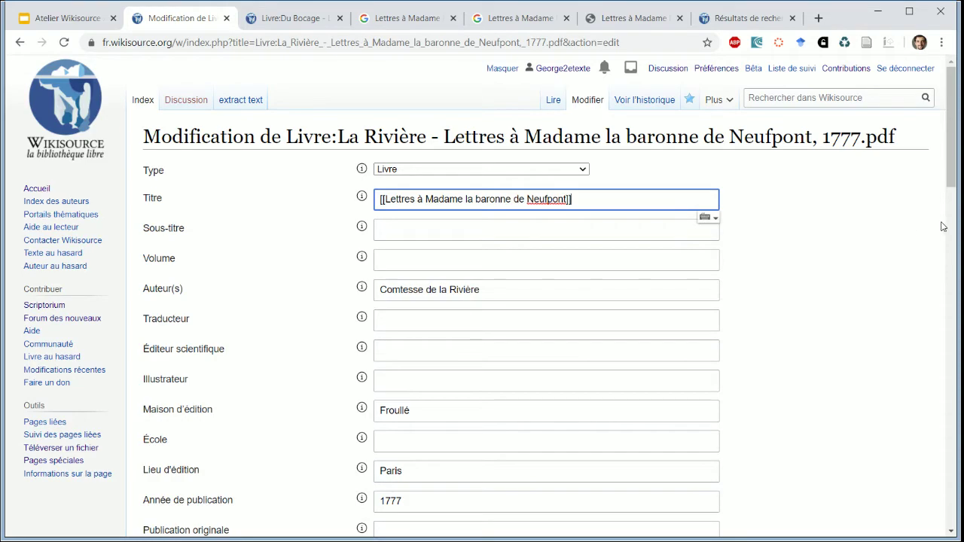
Preview the La Rivière index page and open its title link in a new tab to view the page-creation form
left_click_drag(946, 227, 953, 433)
left_click(353, 326)
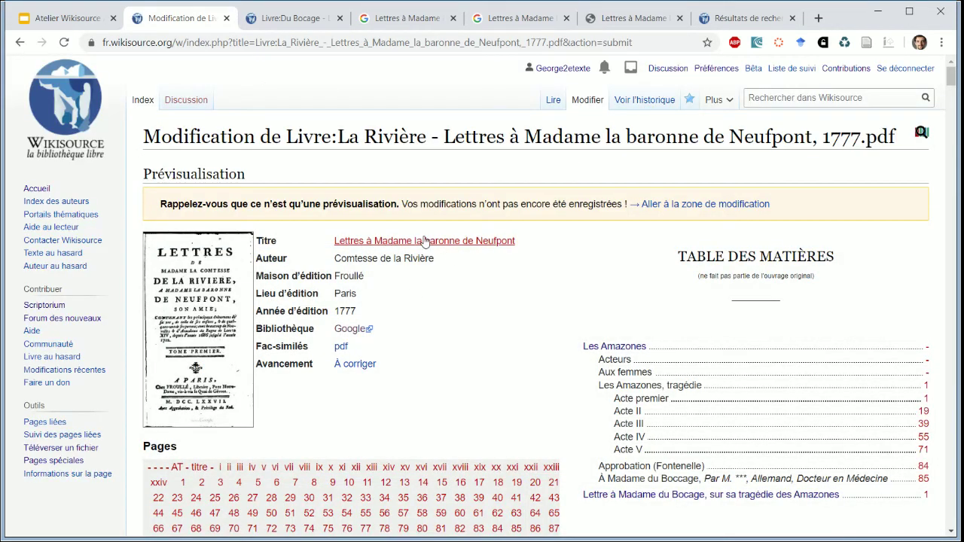
middle_click(463, 240)
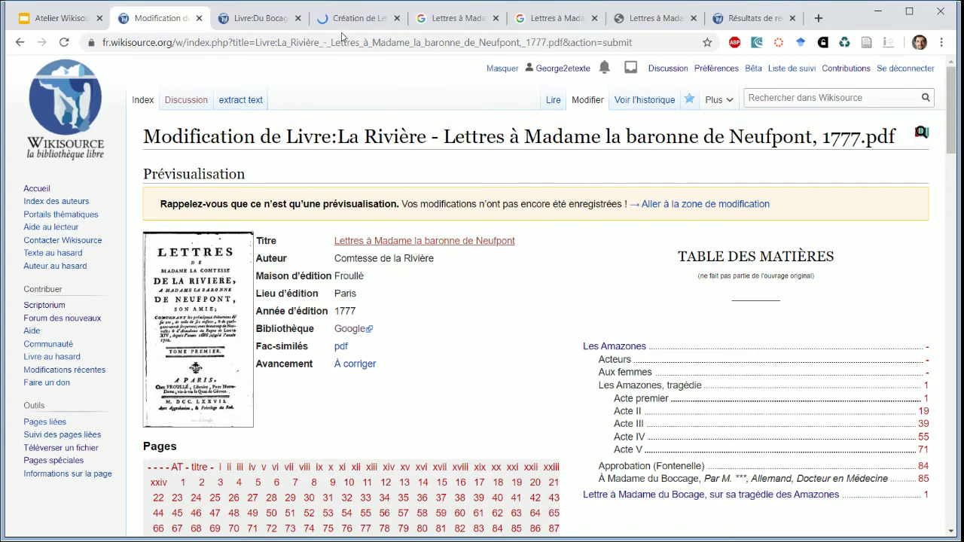
left_click(338, 26)
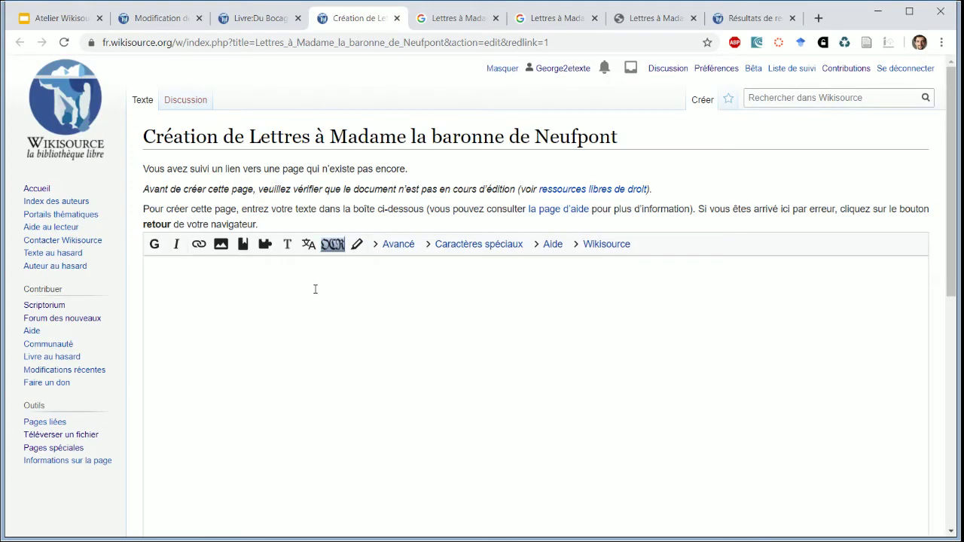
In the first Sommaire entry of the La Rivière index page, replace the link prefix with Lettres à Madame la baronne de Neufpont/
left_click(185, 21)
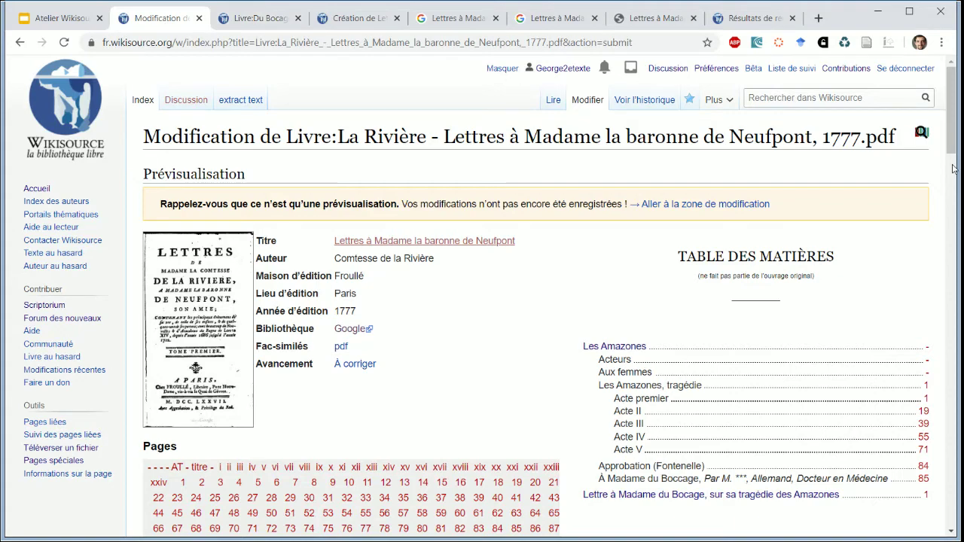
left_click_drag(953, 169, 959, 378)
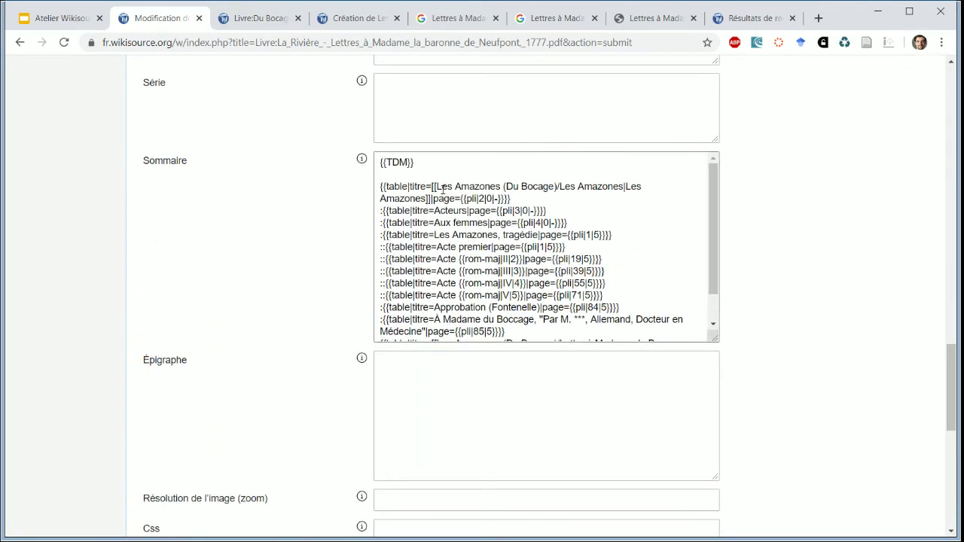
left_click_drag(438, 186, 557, 185)
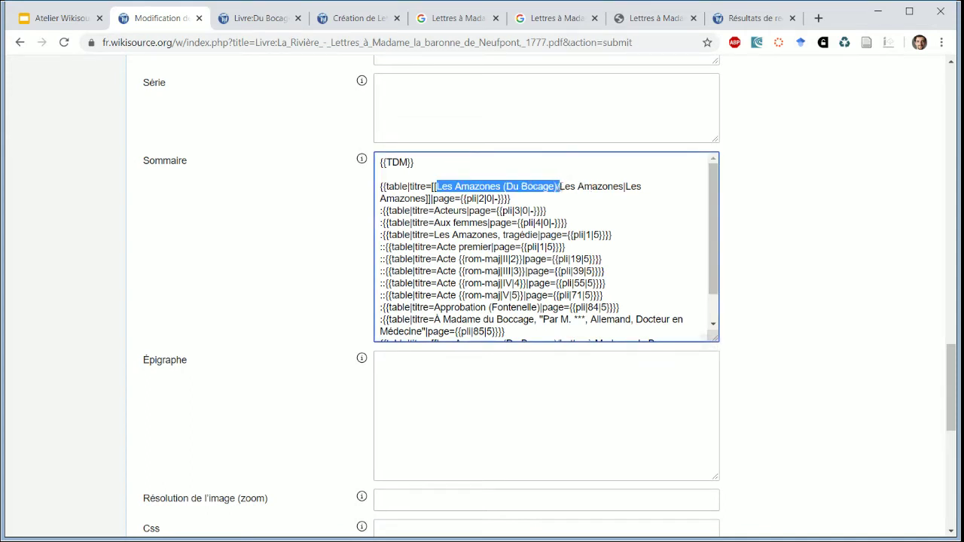
type("Lettres à Madame la baronne de Neufpont/")
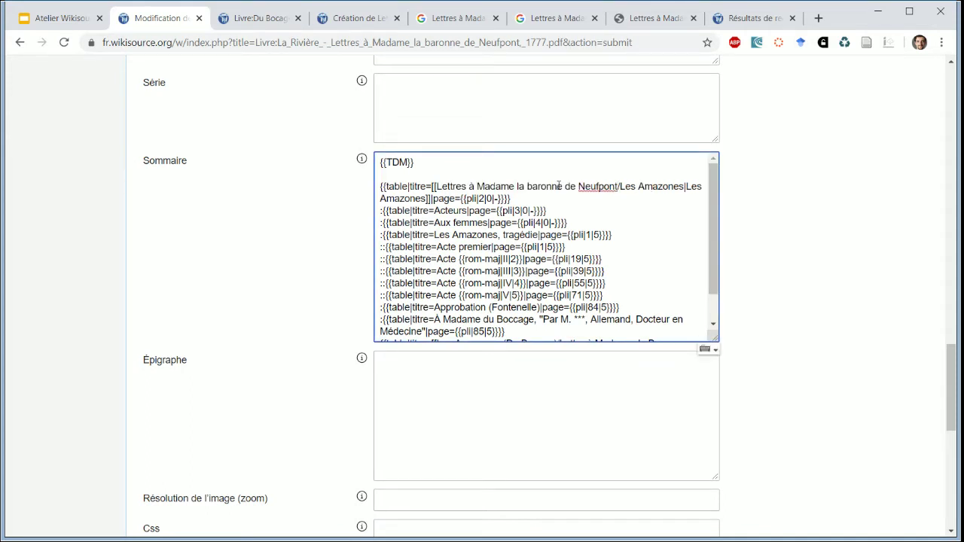
Replace the subpage name Les Amazones in the first entry's link target with Lettre, numbered 01
left_click_drag(624, 186, 682, 186)
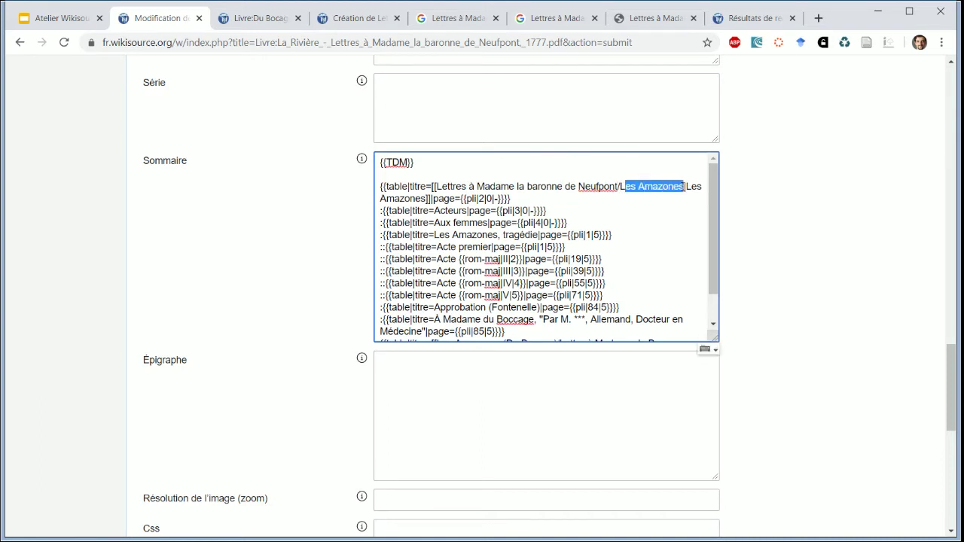
type("ettre")
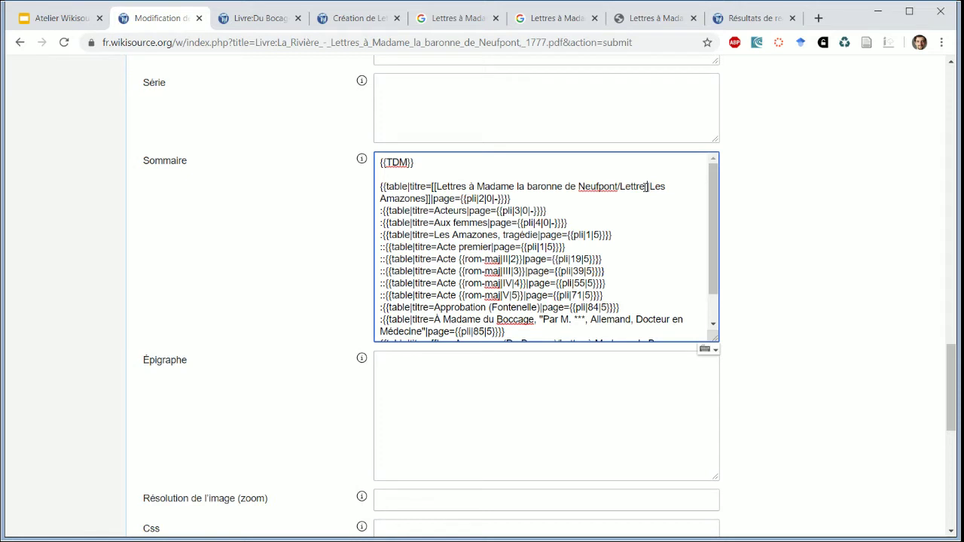
type("01")
Switch to the Google Books page of the Lettres and browse its related books for the other volumes
left_click(461, 24)
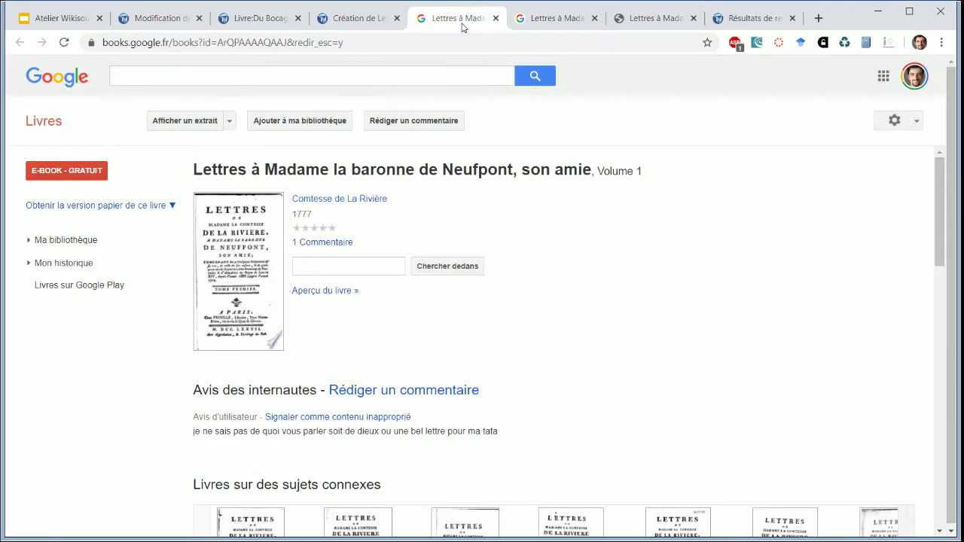
scroll(617, 323, "down", 2)
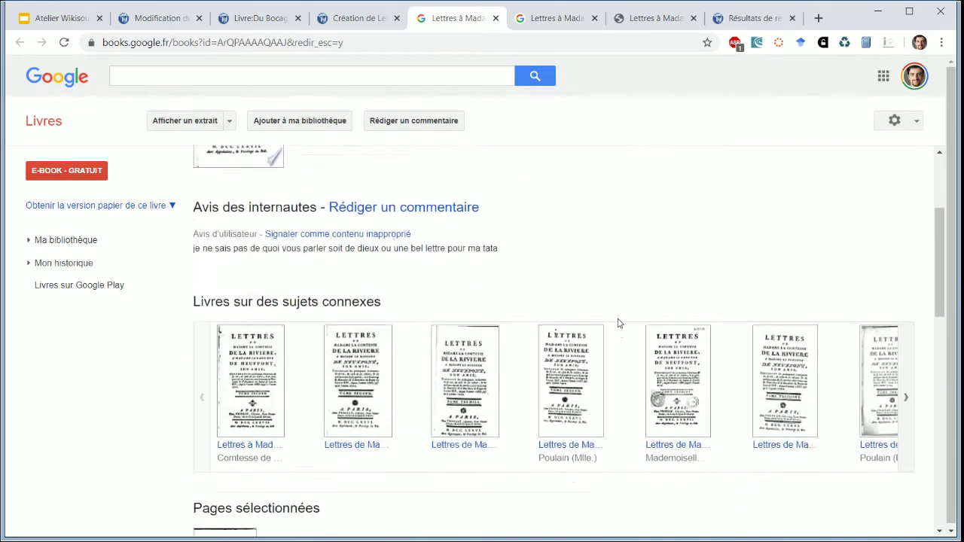
scroll(617, 323, "down", 1)
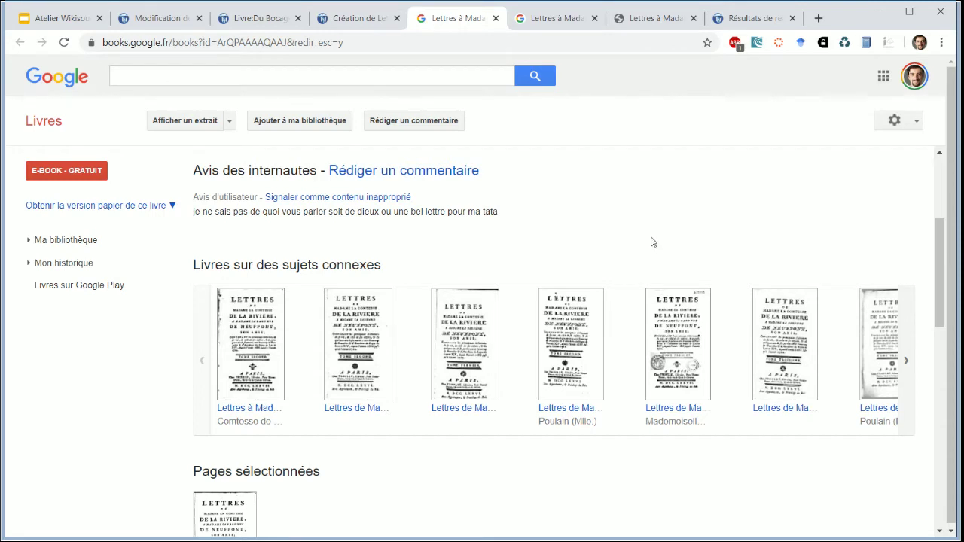
scroll(652, 242, "down", 2)
mouse_move(652, 241)
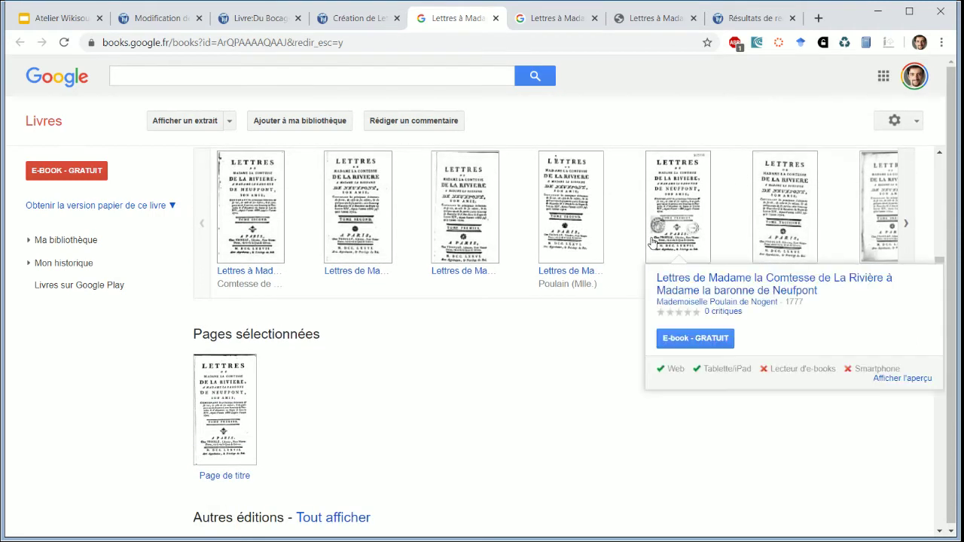
scroll(714, 219, "up", 1)
left_click(907, 249)
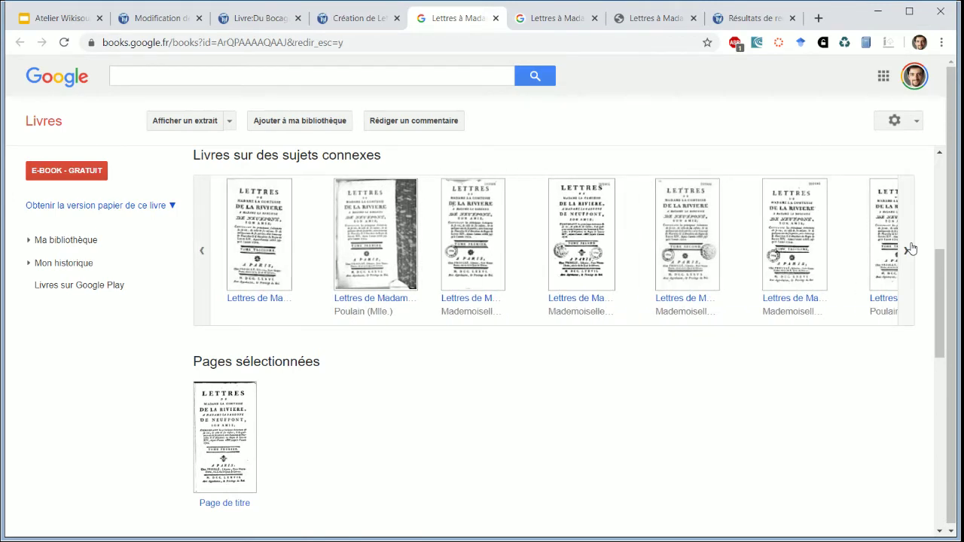
left_click(907, 249)
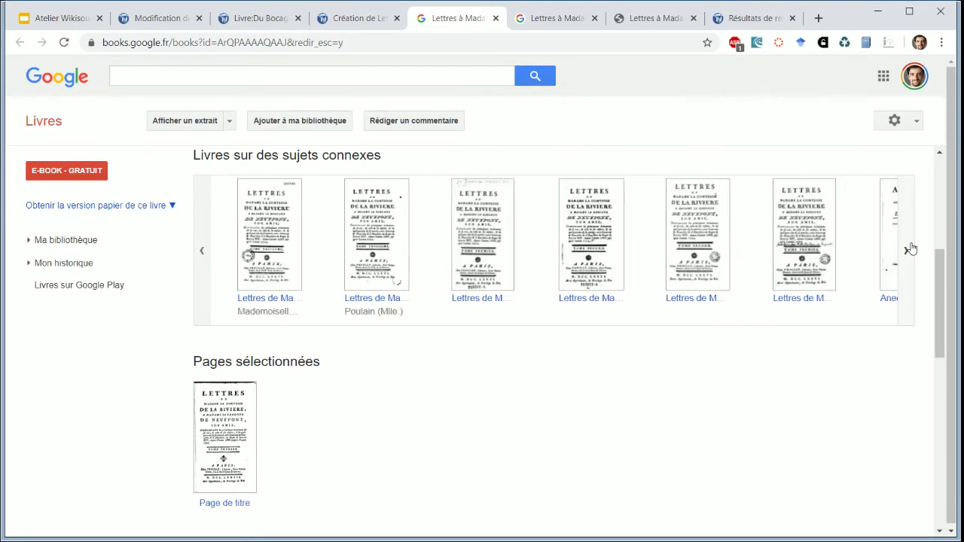
left_click(907, 249)
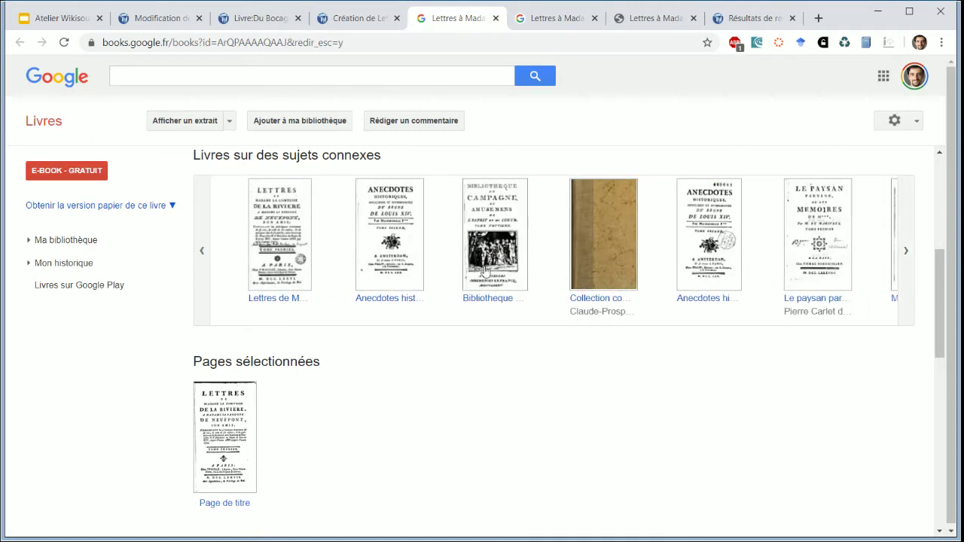
left_click(209, 242)
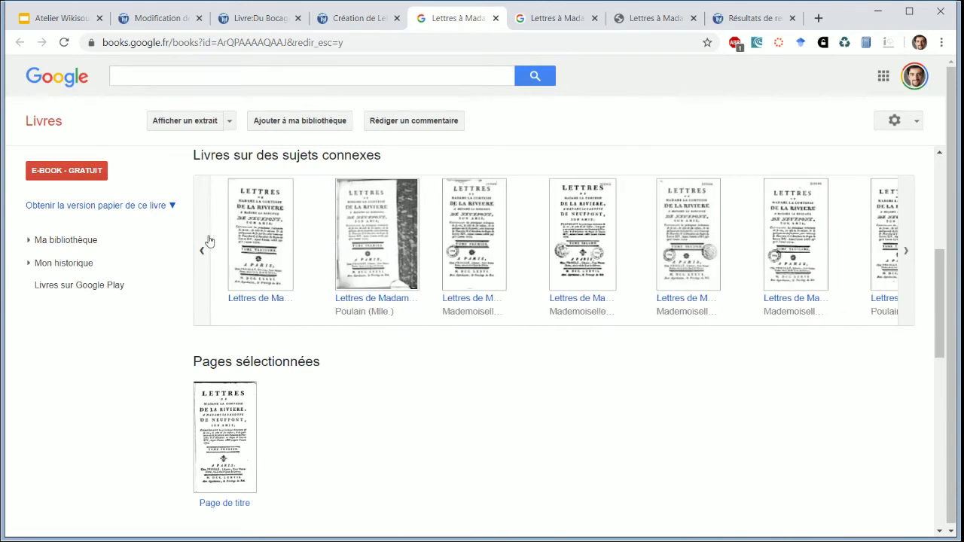
left_click(209, 242)
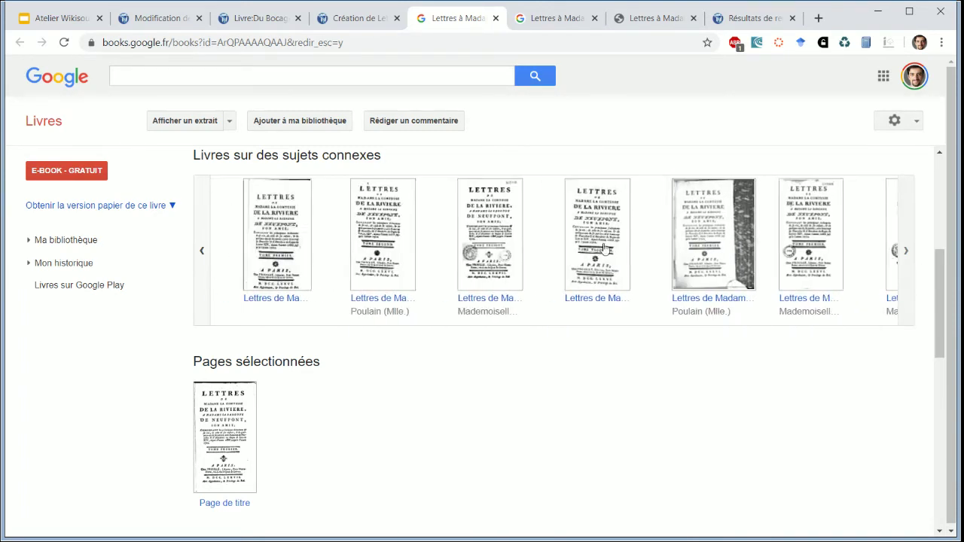
Open Volume 3 of the Lettres in Google Books and browse back from its end to find the number of the last letter
left_click(728, 258)
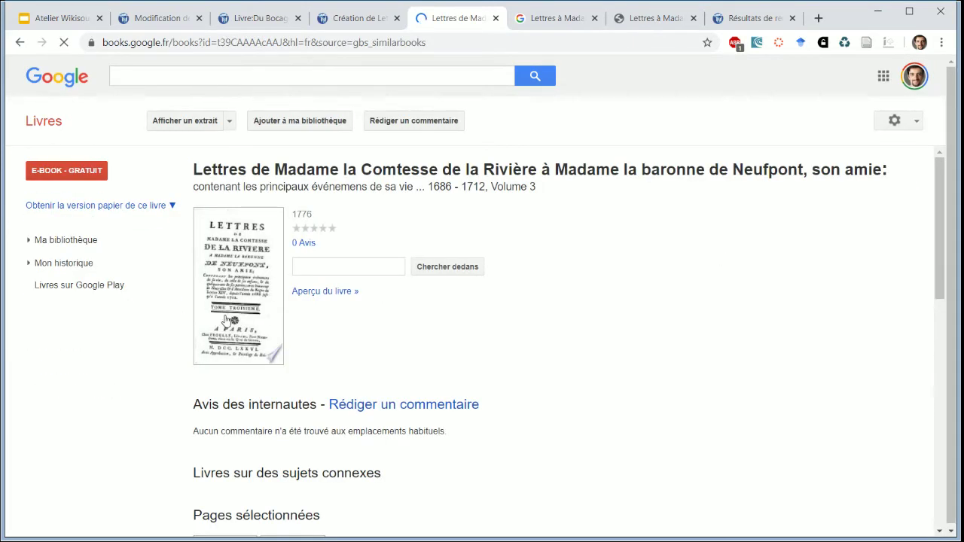
left_click(229, 320)
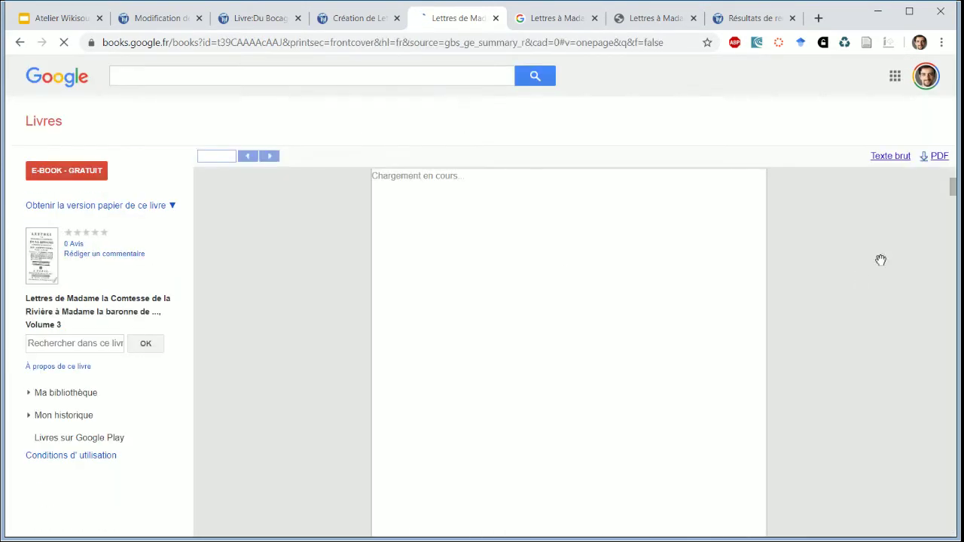
left_click_drag(952, 172, 958, 496)
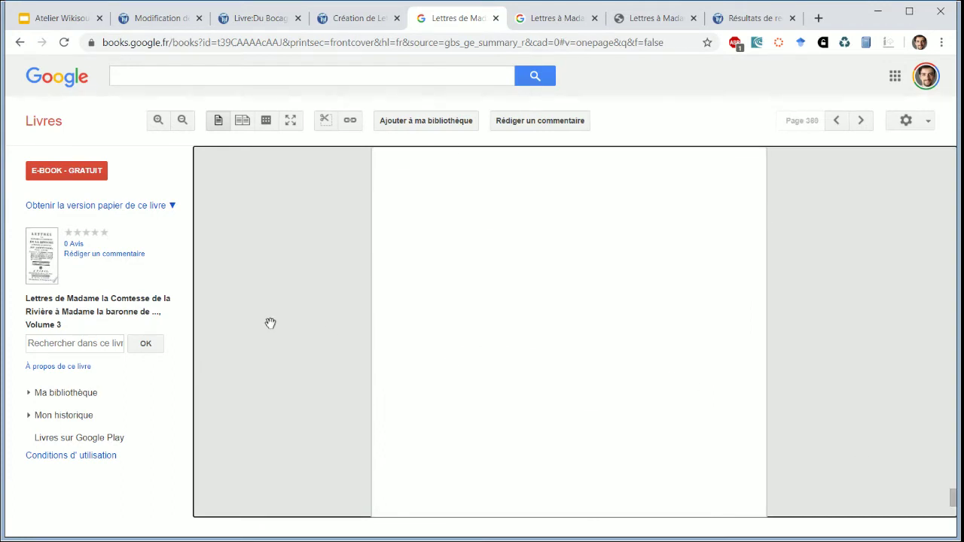
scroll(469, 420, "up", 2)
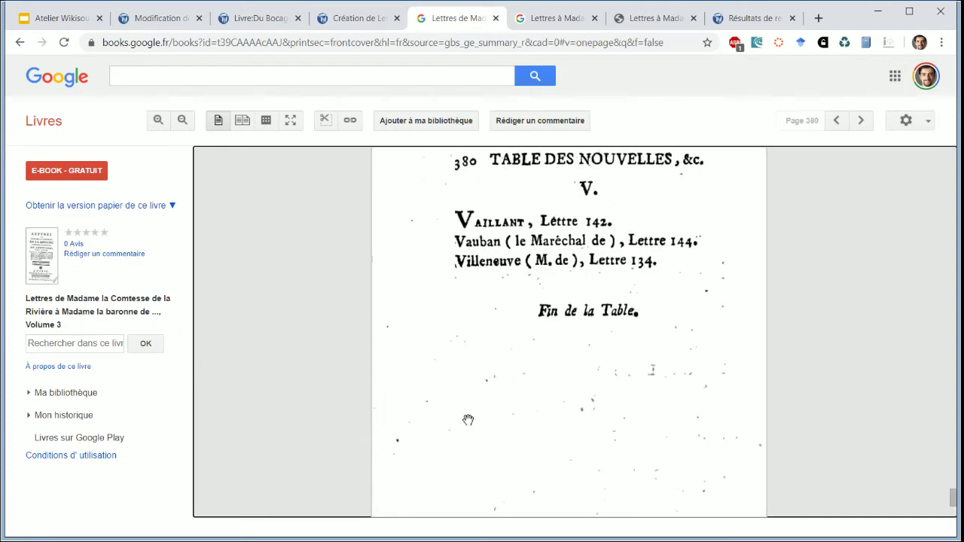
scroll(463, 404, "up", 15)
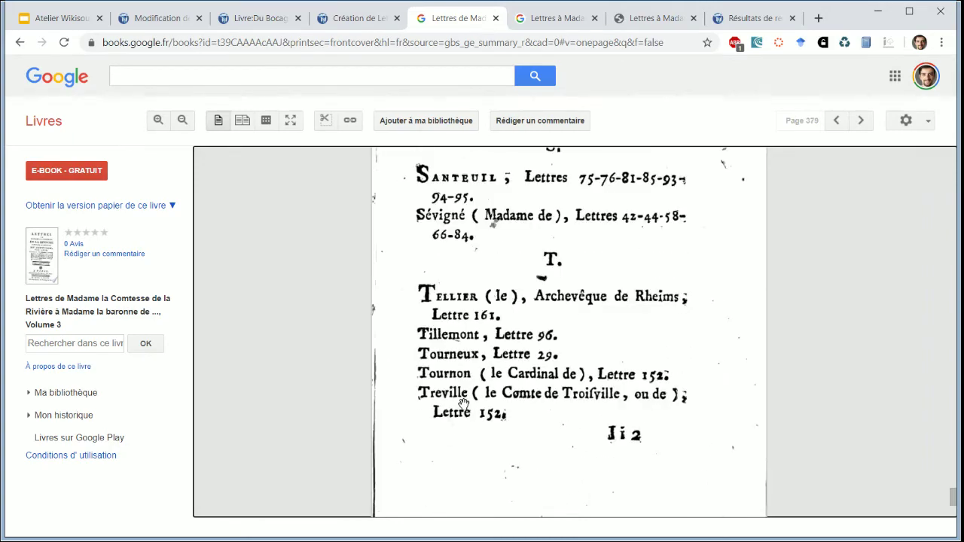
scroll(463, 404, "up", 15)
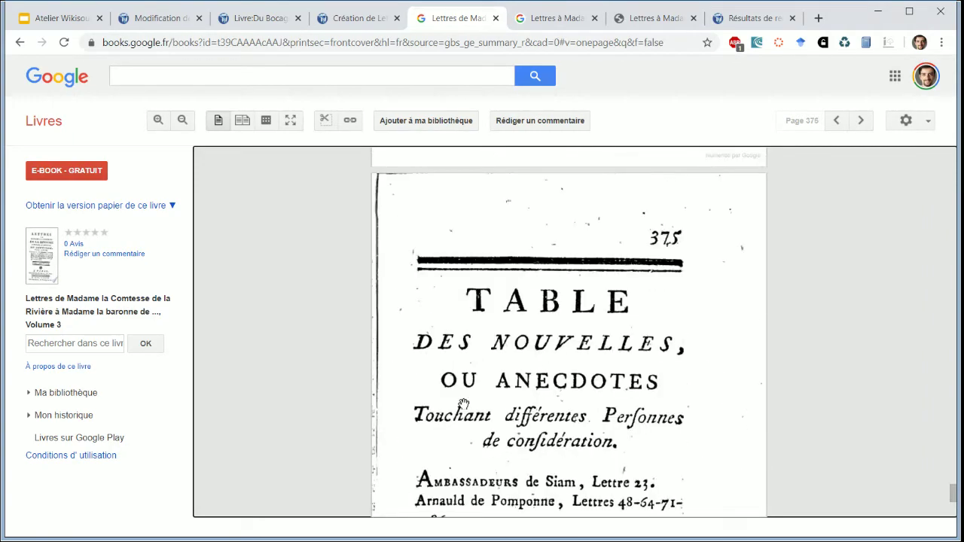
scroll(463, 404, "up", 10)
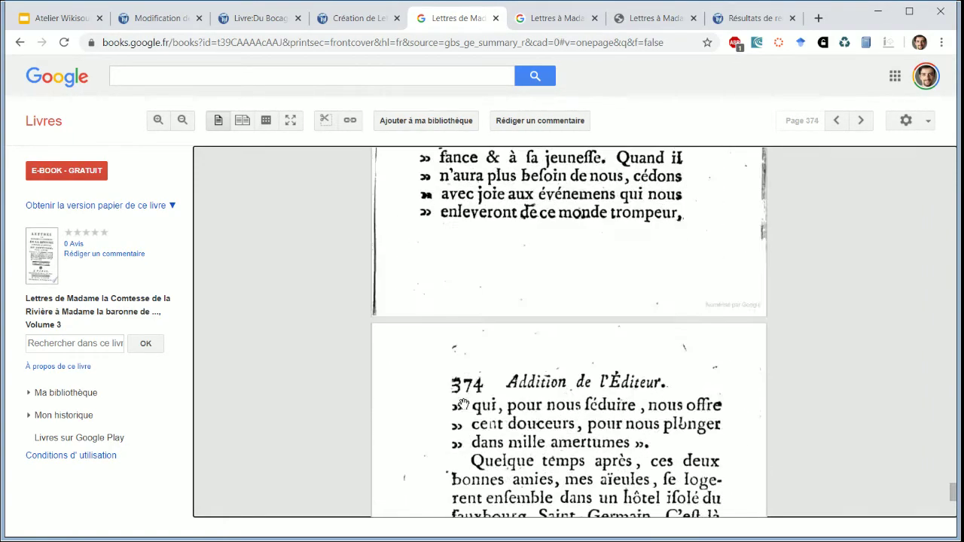
scroll(463, 404, "up", 20)
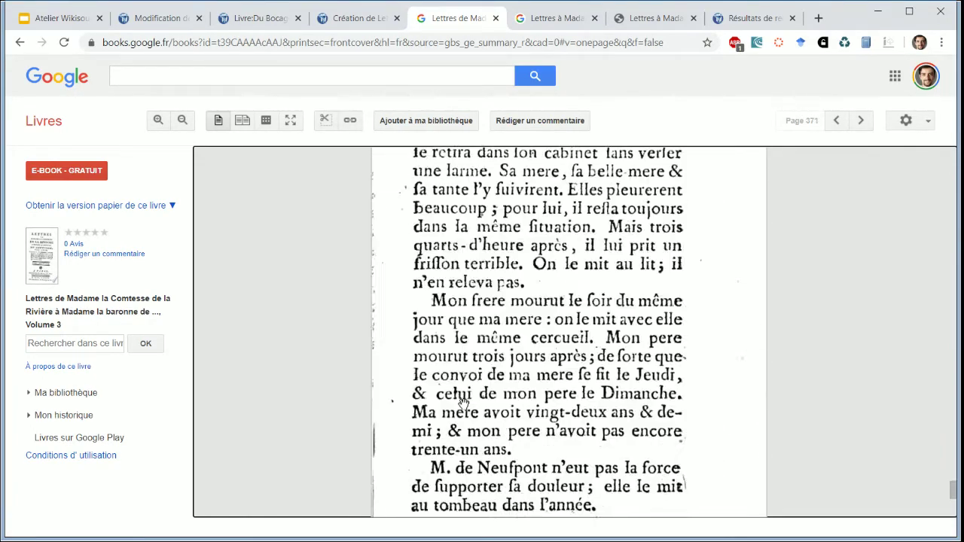
scroll(463, 404, "up", 20)
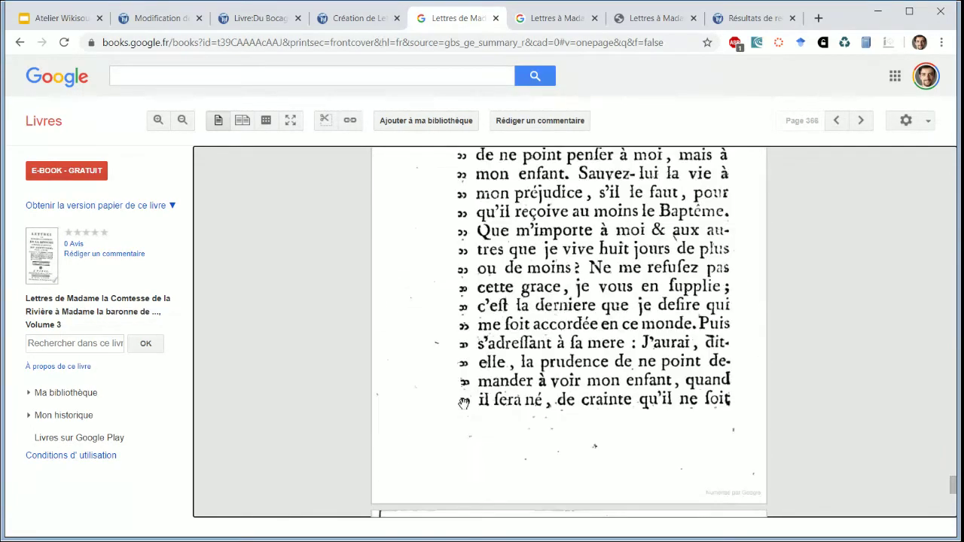
scroll(723, 402, "up", 20)
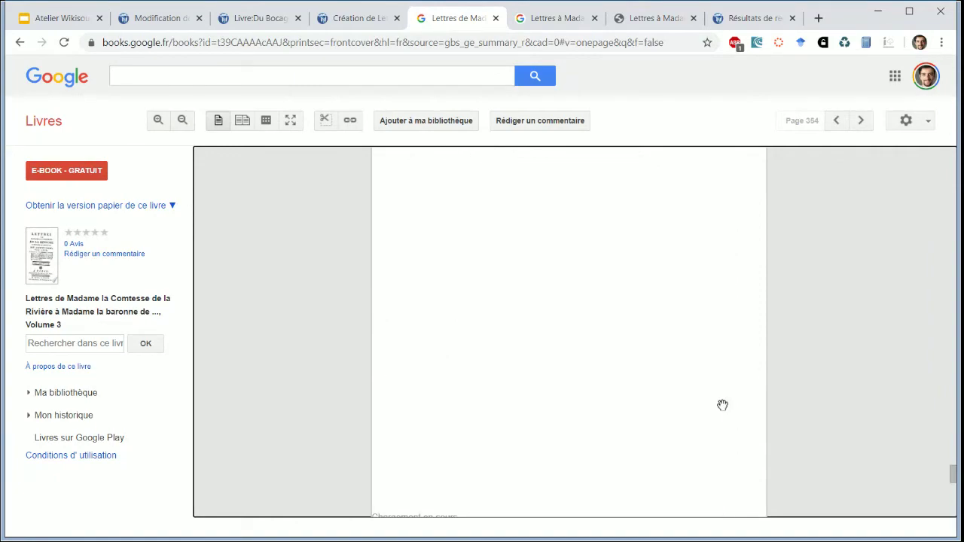
left_click_drag(953, 480, 952, 456)
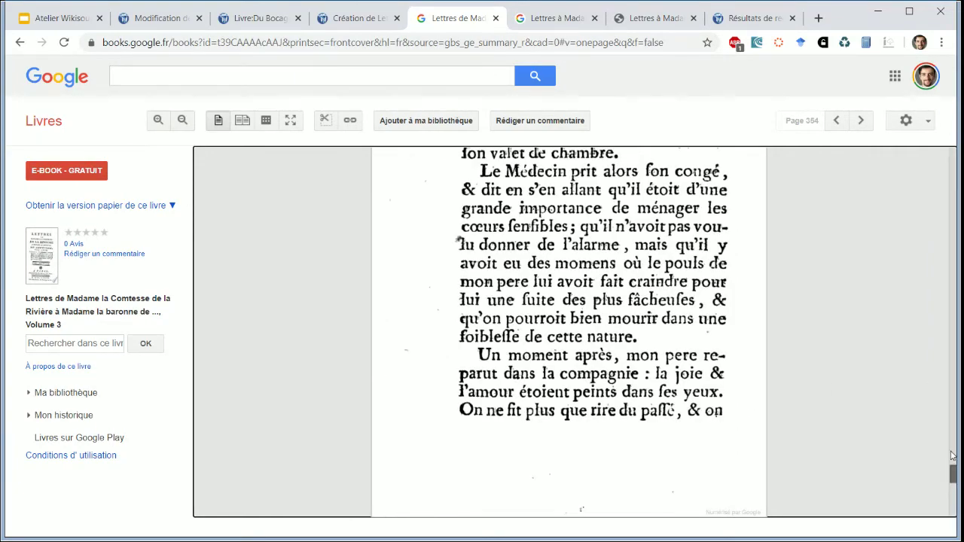
scroll(713, 434, "down", 15)
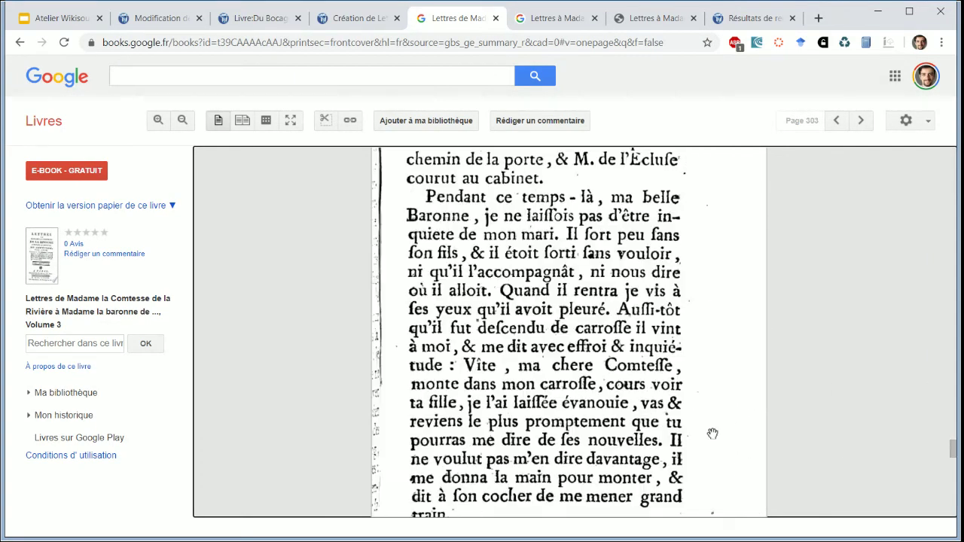
scroll(712, 434, "up", 4)
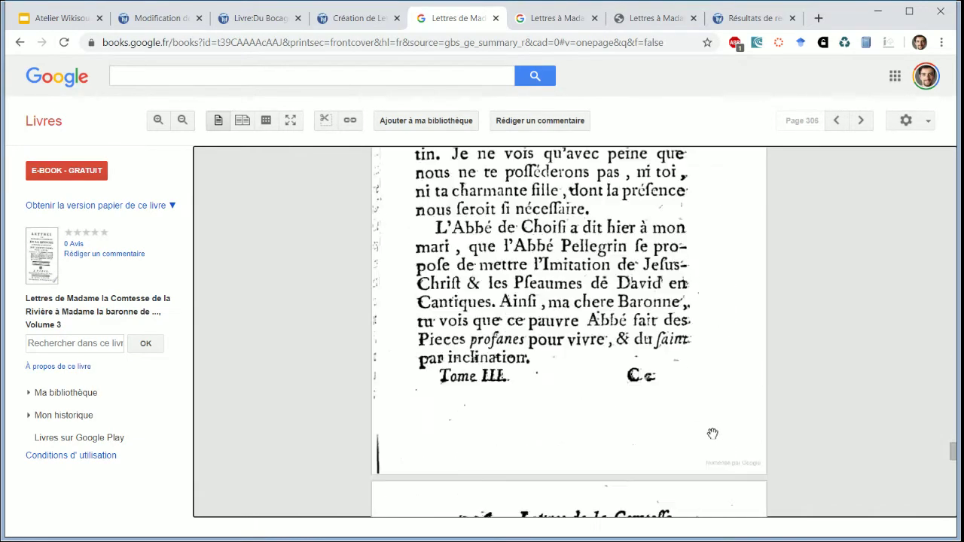
scroll(710, 434, "down", 4)
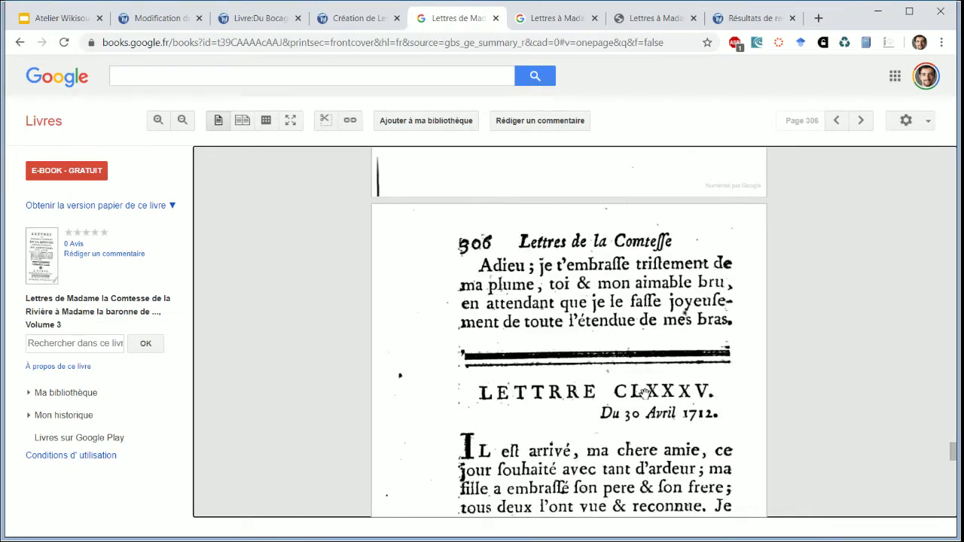
Return to the La Rivière index page edit form and renumber the first Sommaire entry's subpage link as Lettre 001
left_click(350, 29)
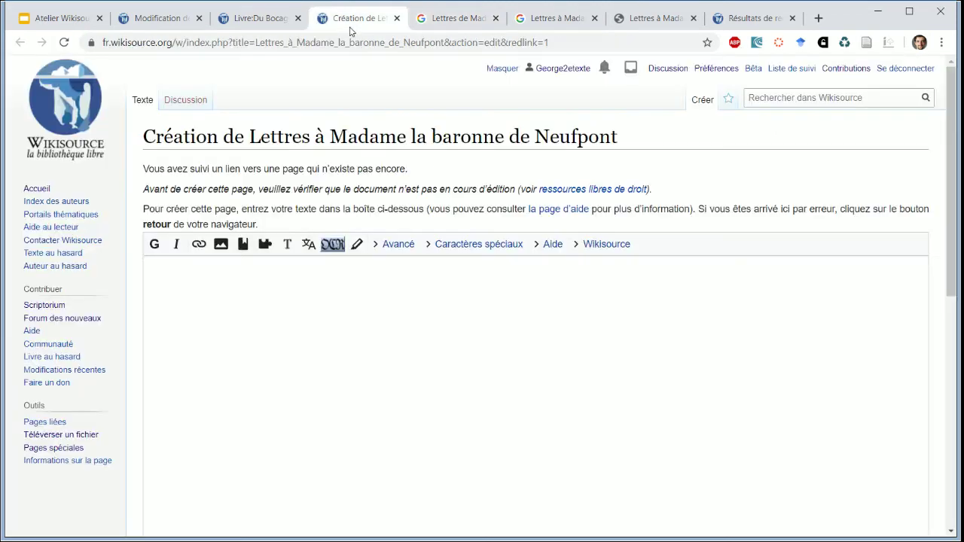
left_click(177, 26)
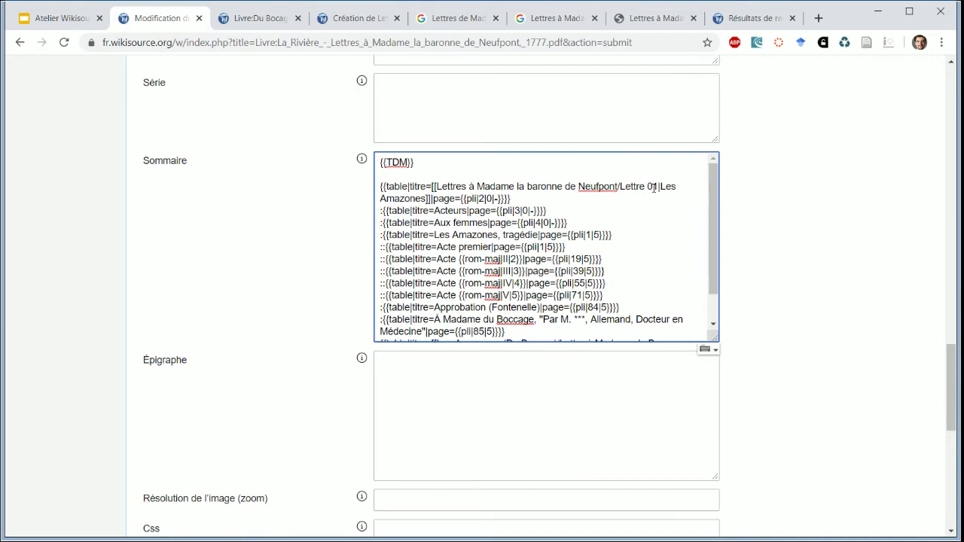
left_click(654, 187)
type("0")
Replace the first entry's display text Les Amazones with Lettre première, checking the heading in the PDF scan
left_click_drag(667, 187, 426, 198)
type("ett")
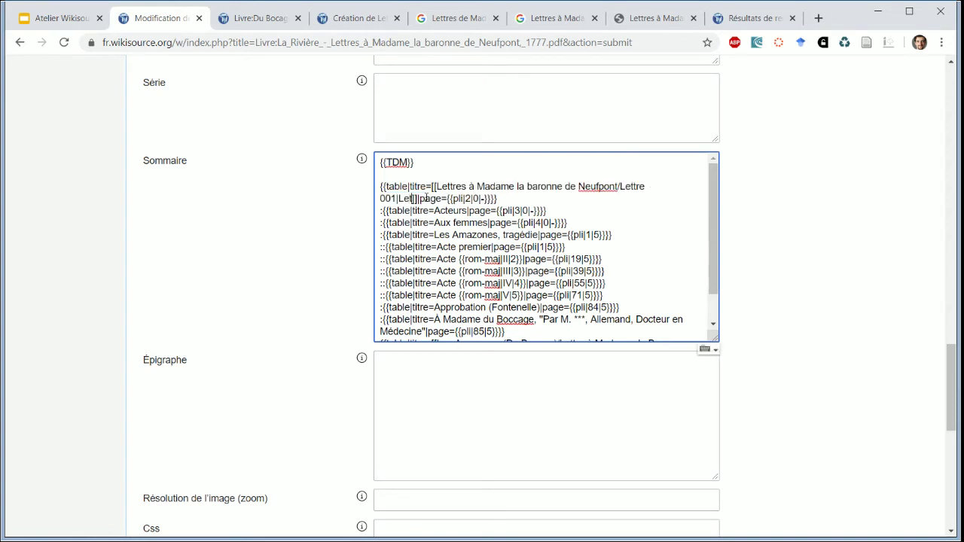
type("r")
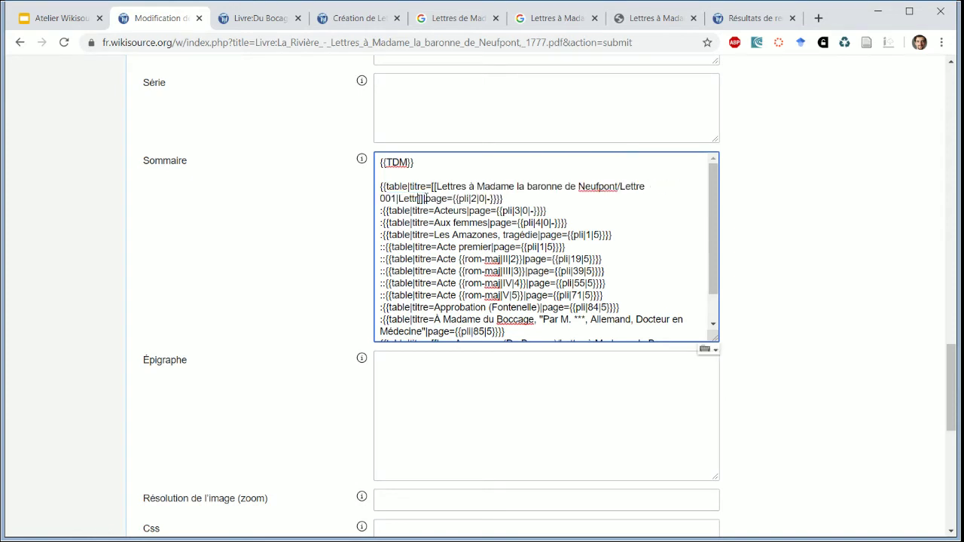
type("e")
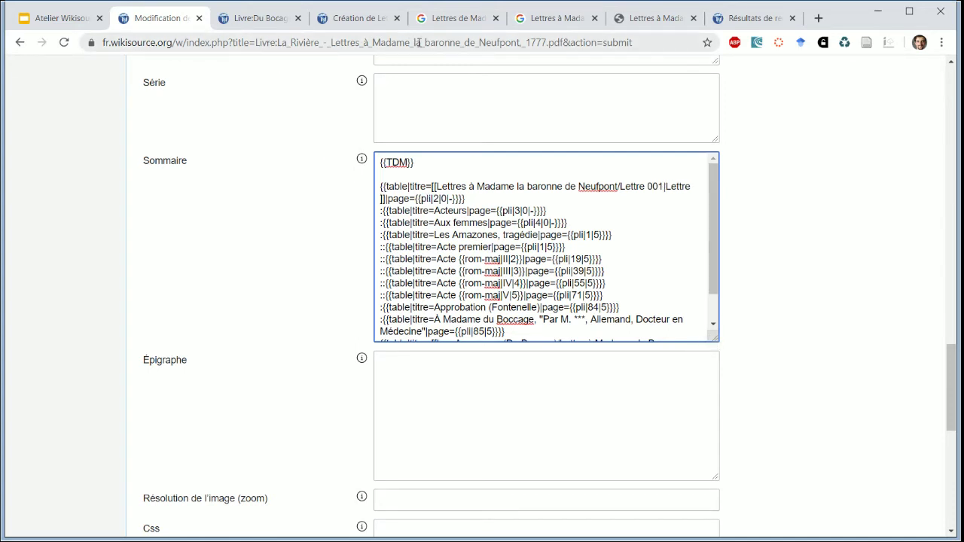
left_click(645, 20)
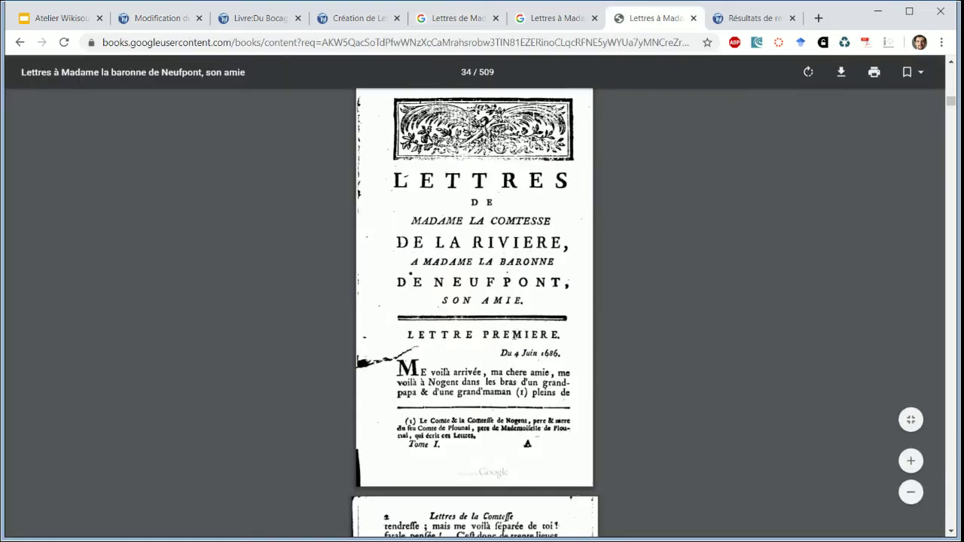
left_click(166, 31)
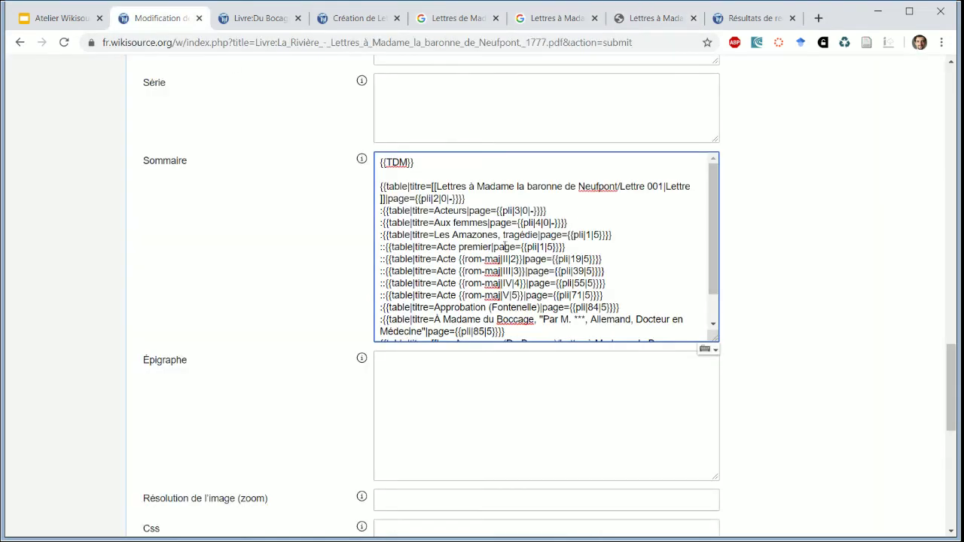
type("première")
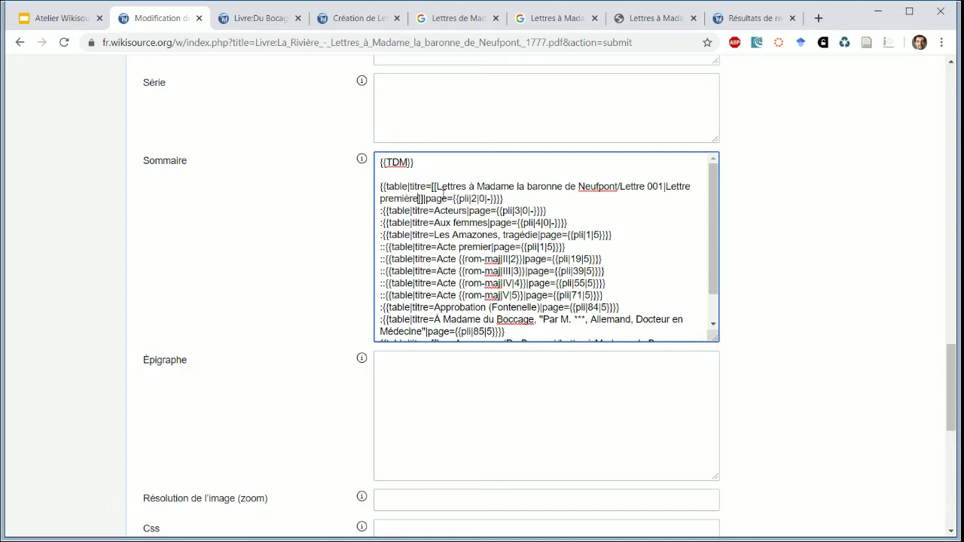
Check the first letter's page in the PDF scan and set the first entry's book page number to 1
left_click(473, 198)
double_click(473, 198)
left_click(632, 20)
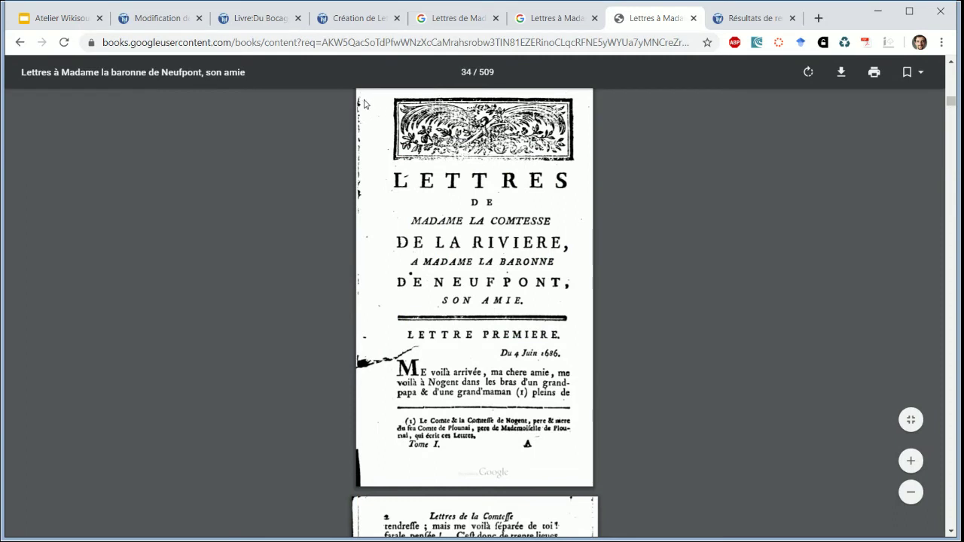
left_click(164, 27)
type("1")
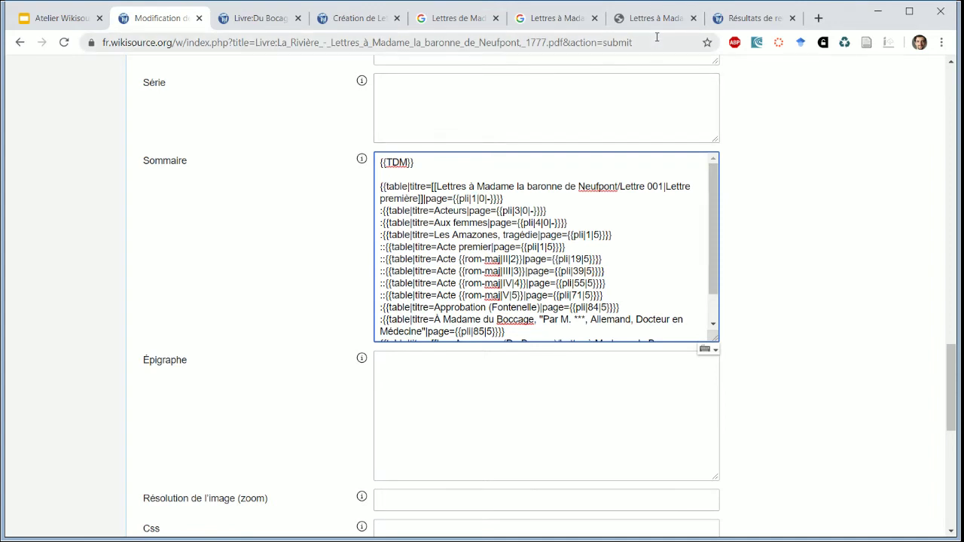
Set the page offset in the first entry's pli template to 32 and remove its trailing hyphen parameter
key("Right")
key("shift+Right")
left_click(628, 24)
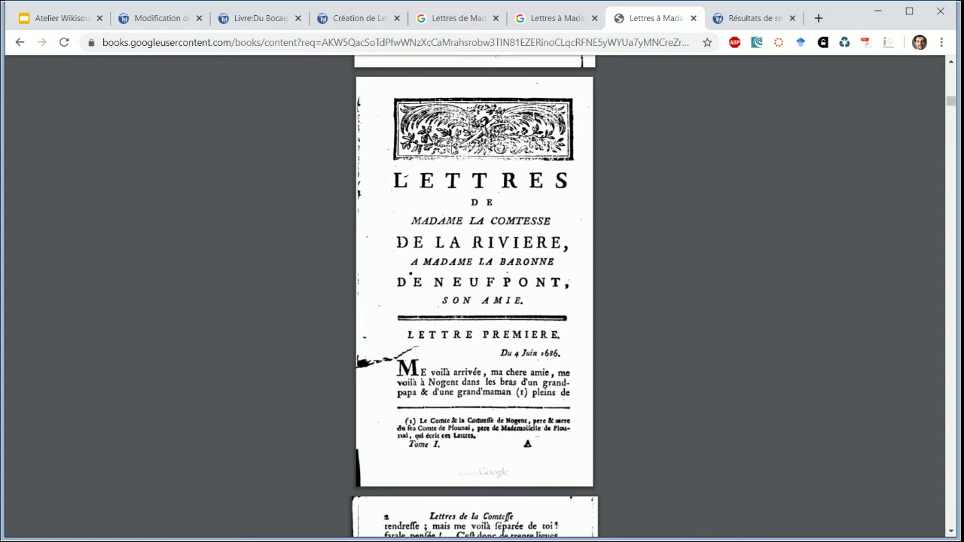
left_click(185, 20)
type("32")
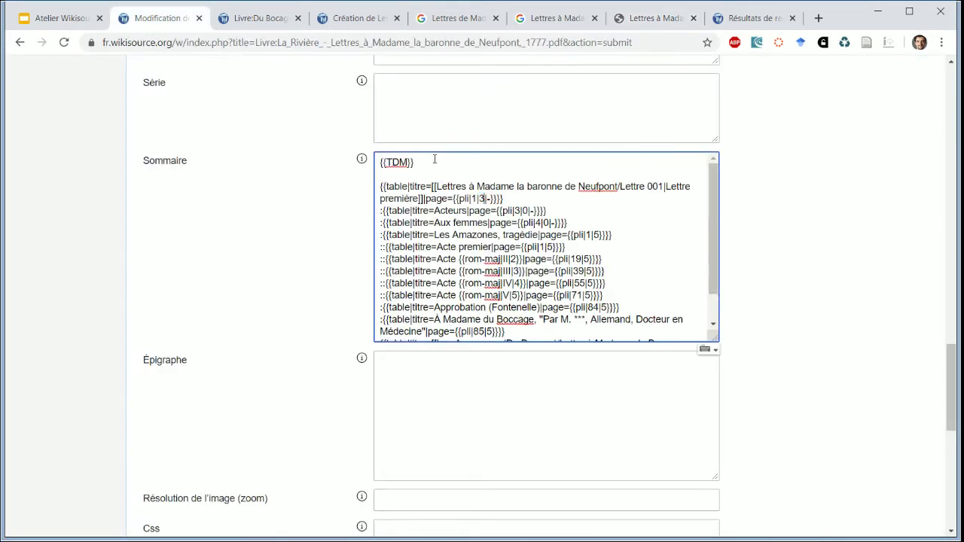
key("Right")
key("shift+Right")
key("Right")
key("shift+Left")
key("BackSpace")
key("BackSpace")
Delete all the remaining Les Amazones entries below the Lettre première entry in the Sommaire
key("shift+Down")
key("shift+Down")
key("shift+Down")
key("shift+Down")
key("shift+Down")
key("shift+Down")
key("shift+Down")
key("shift+Down")
key("shift+Down")
key("shift+Down")
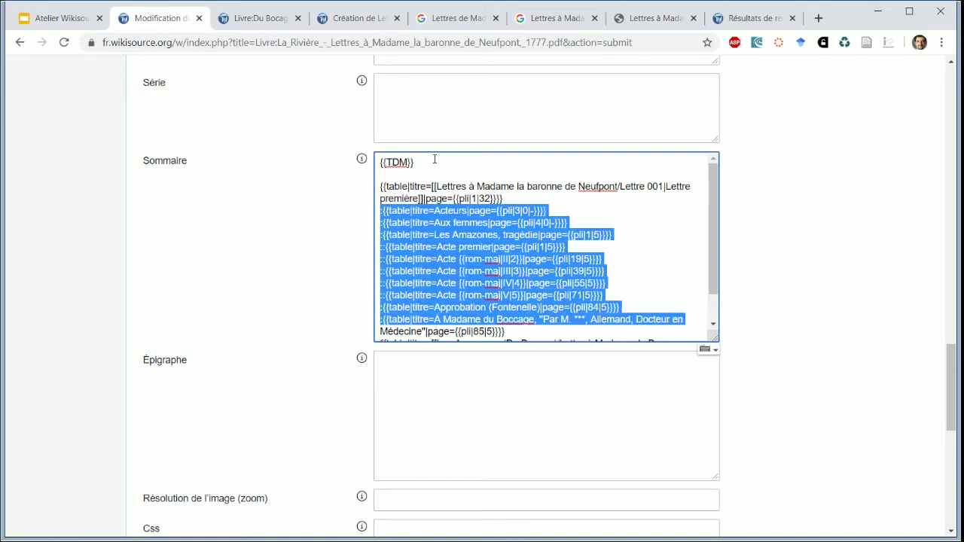
key("shift+Down")
key("shift+Down")
key("shift+Down")
key("BackSpace")
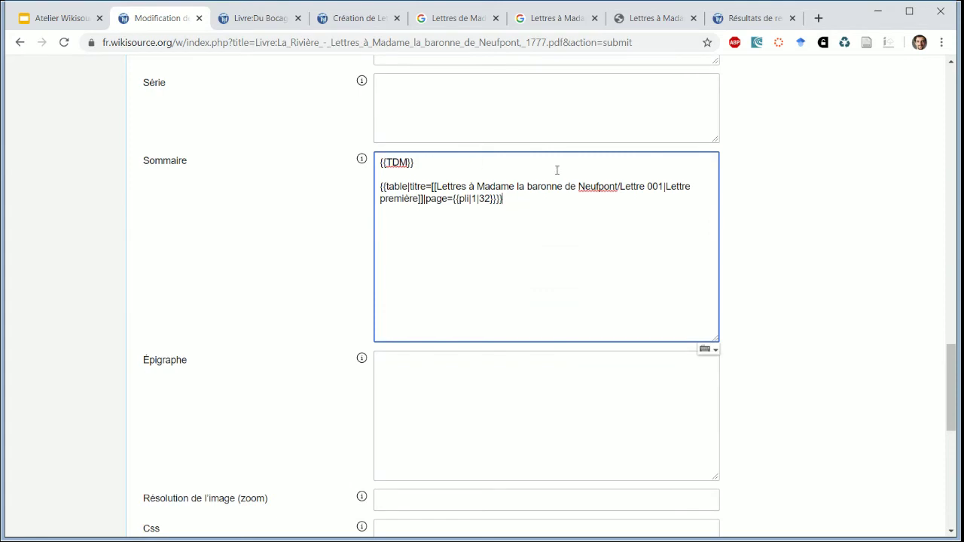
Preview the La Rivière index page with its single-entry table of contents
left_click(753, 219)
scroll(753, 219, "down", 2)
scroll(753, 220, "down", 2)
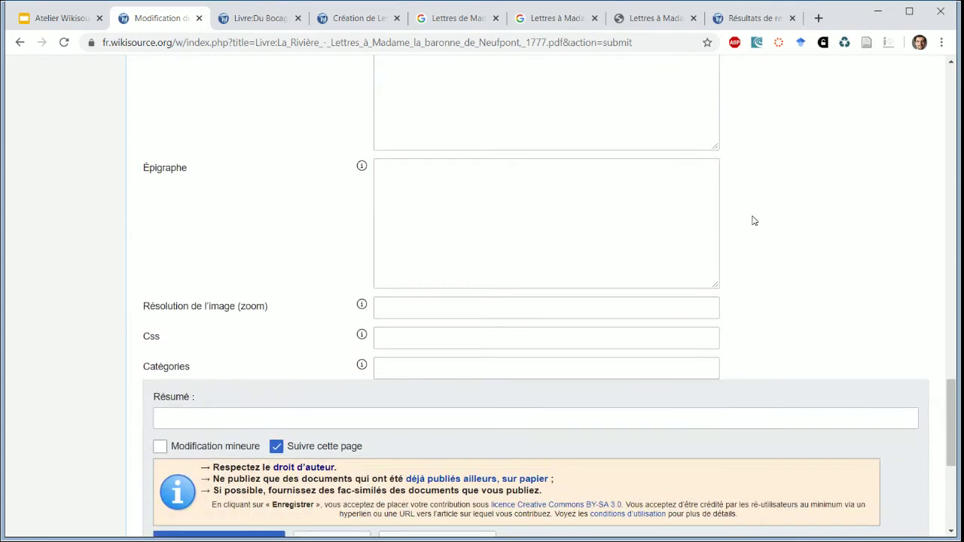
left_click(352, 410)
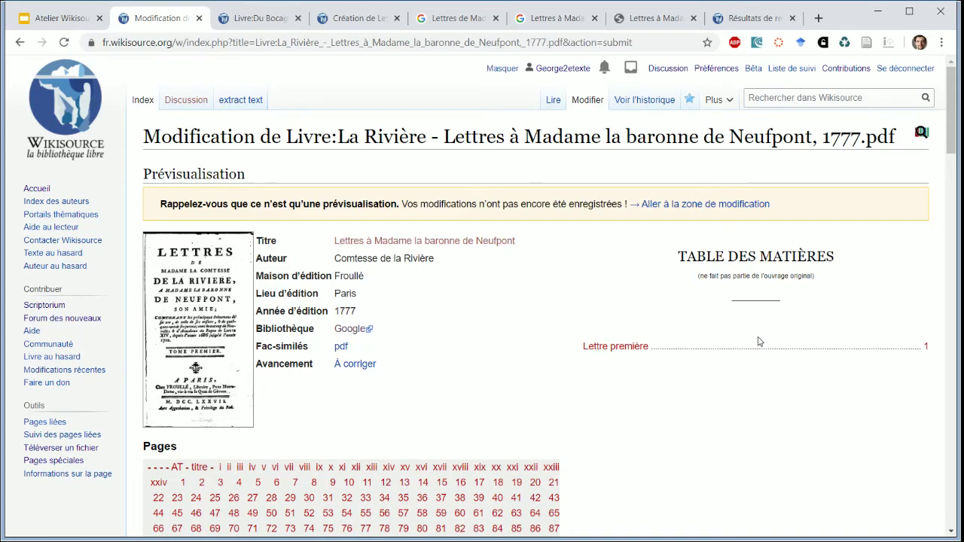
Copy the Lettre première entry in the Sommaire and paste four more copies below it
scroll(759, 341, "down", 15)
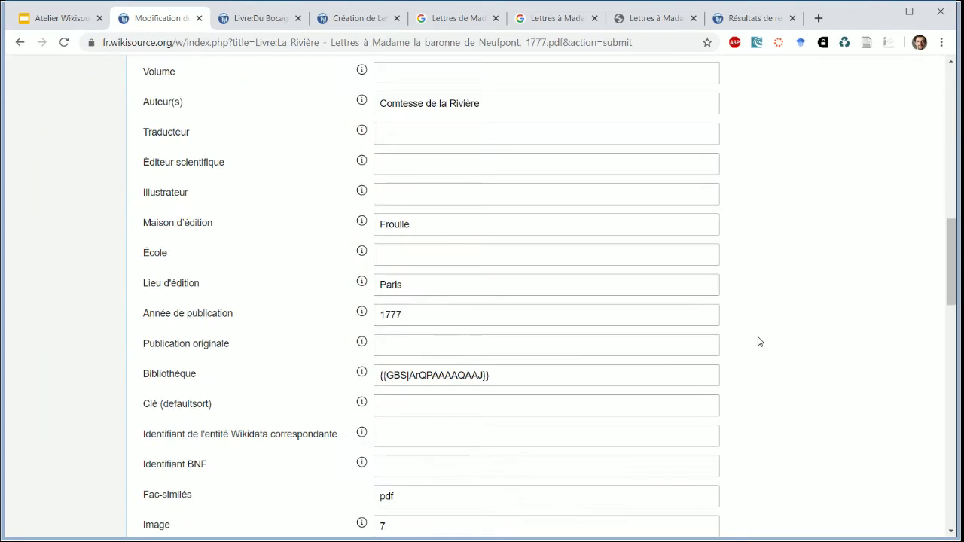
scroll(759, 342, "down", 5)
left_click(600, 481)
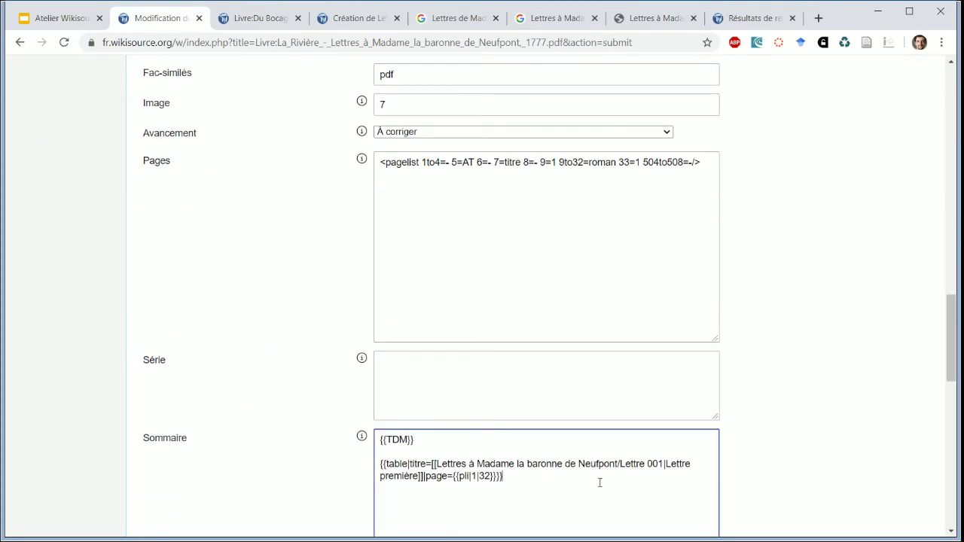
key("shift+Up")
key("shift+Up")
key("ctrl+c")
key("Left")
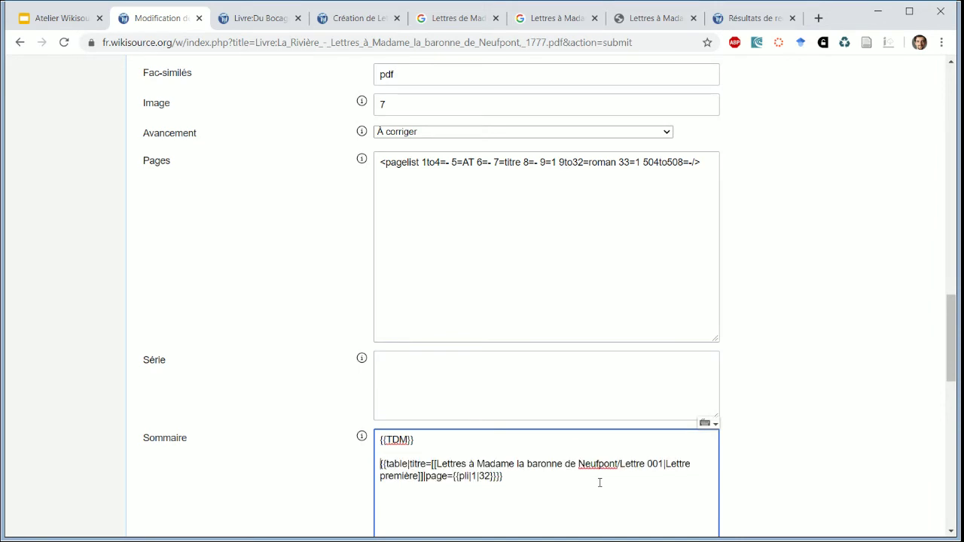
key("ctrl+v")
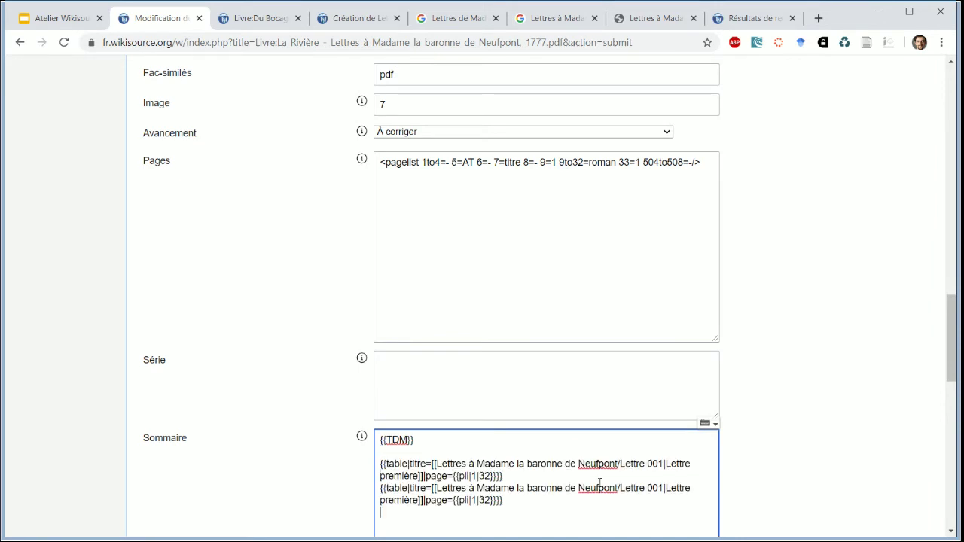
key("ctrl+v")
key("ctrl+v")
key("ctrl+v")
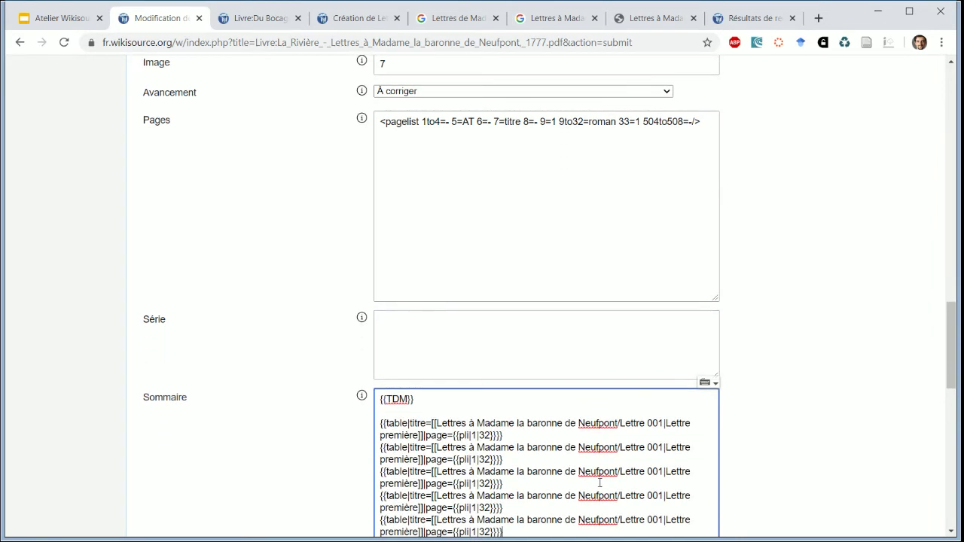
Look up where Lettre II begins in the scanned book, and set the second Sommaire entry's link to Lettre 002 and page to 6
left_click(651, 27)
scroll(580, 230, "down", 4)
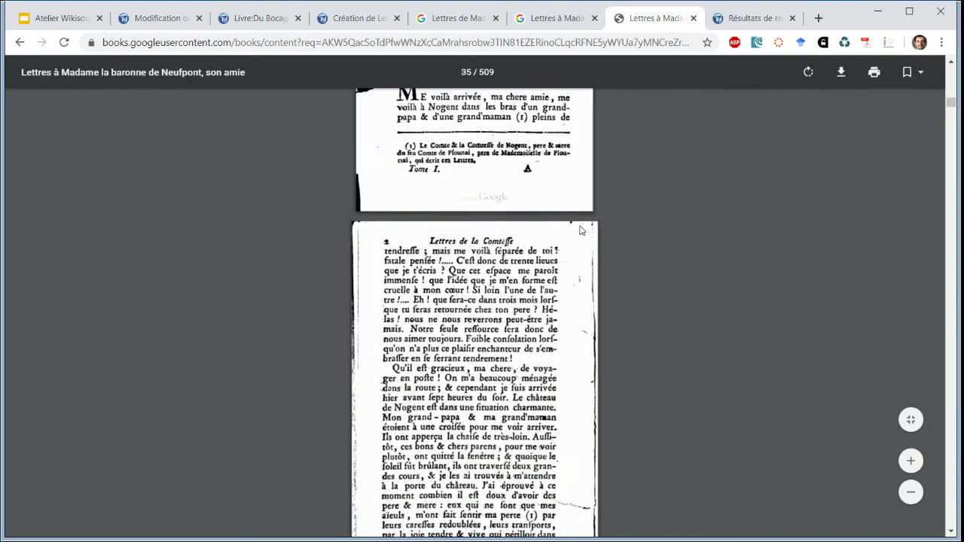
scroll(580, 230, "down", 15)
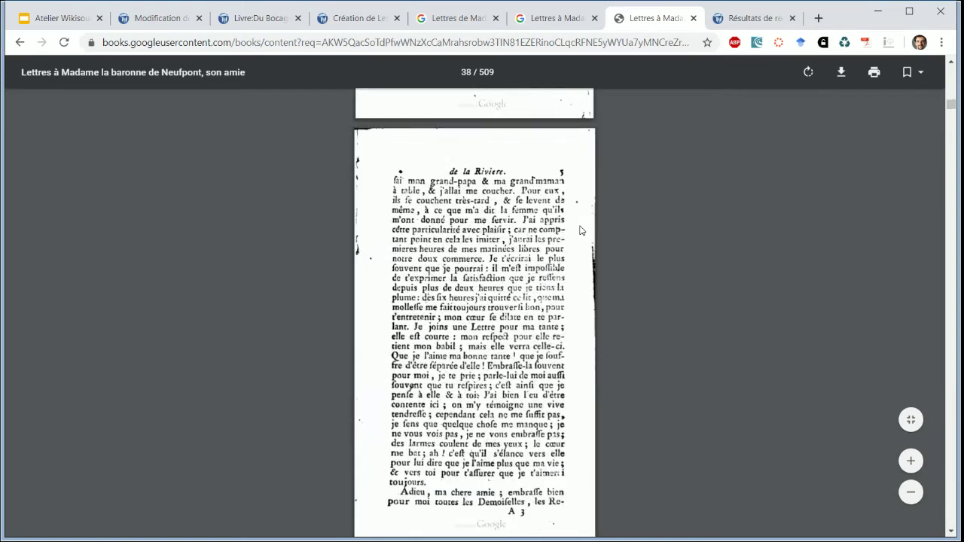
scroll(580, 229, "down", 6)
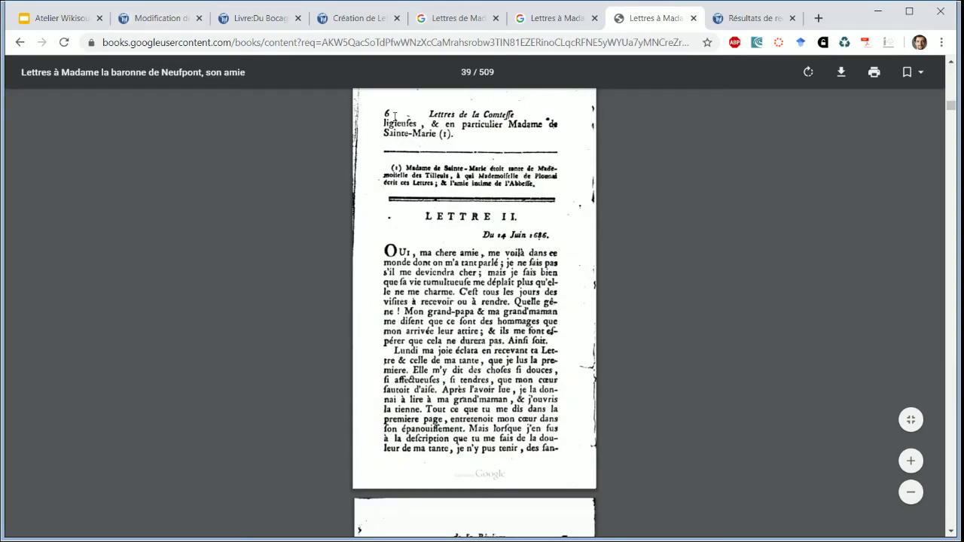
left_click(167, 22)
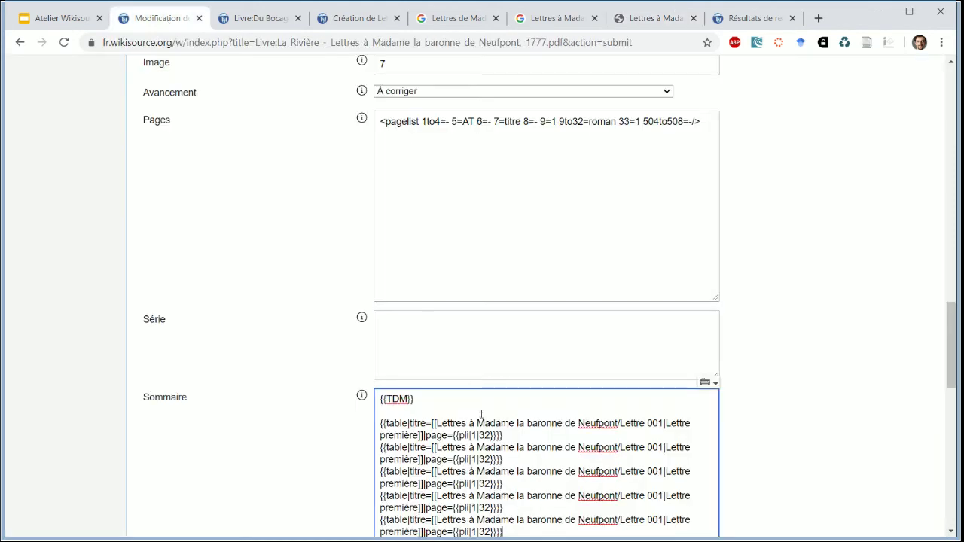
double_click(472, 459)
type("6")
left_click(662, 447)
key("BackSpace")
type("2")
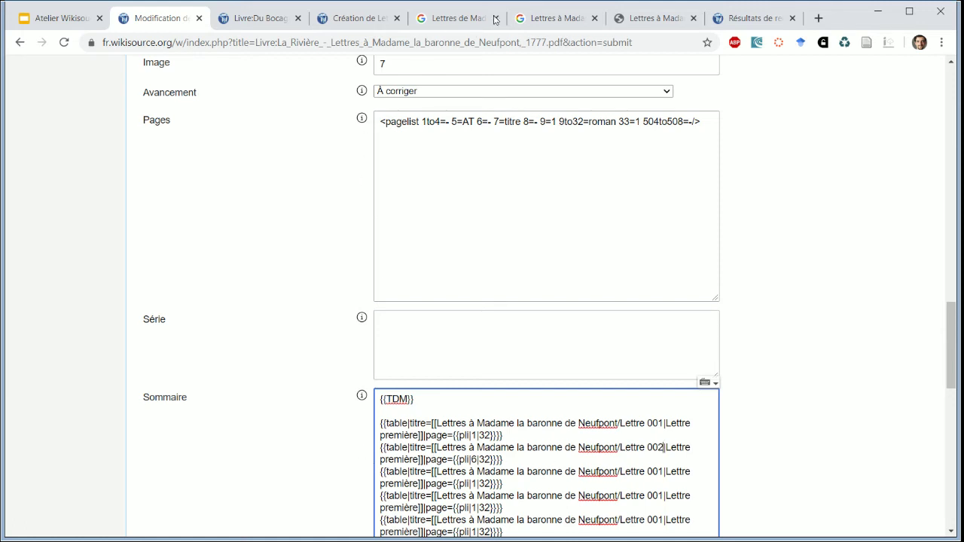
Check the letter numbering style in the scan and retitle the second to fifth Sommaire entries Lettre II, III, IV and V
left_click(616, 27)
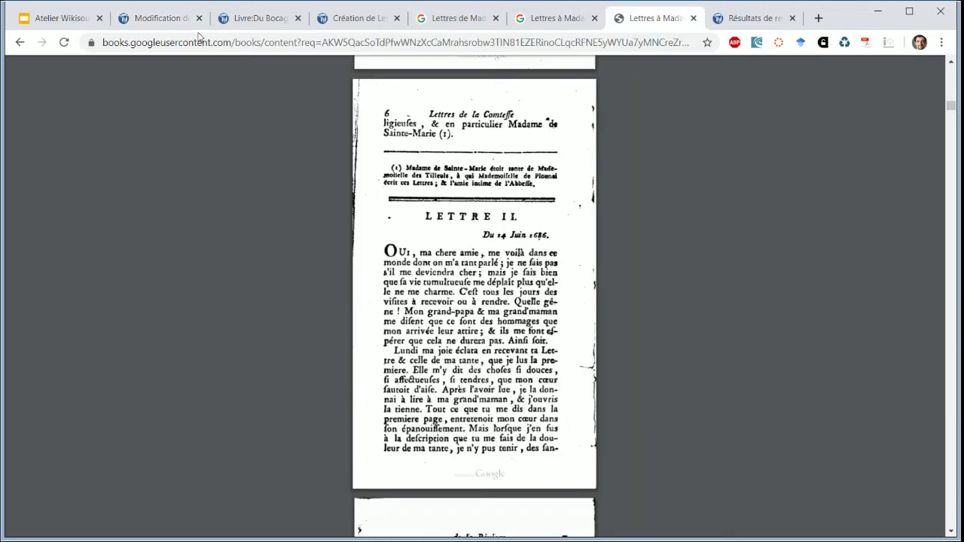
left_click(172, 33)
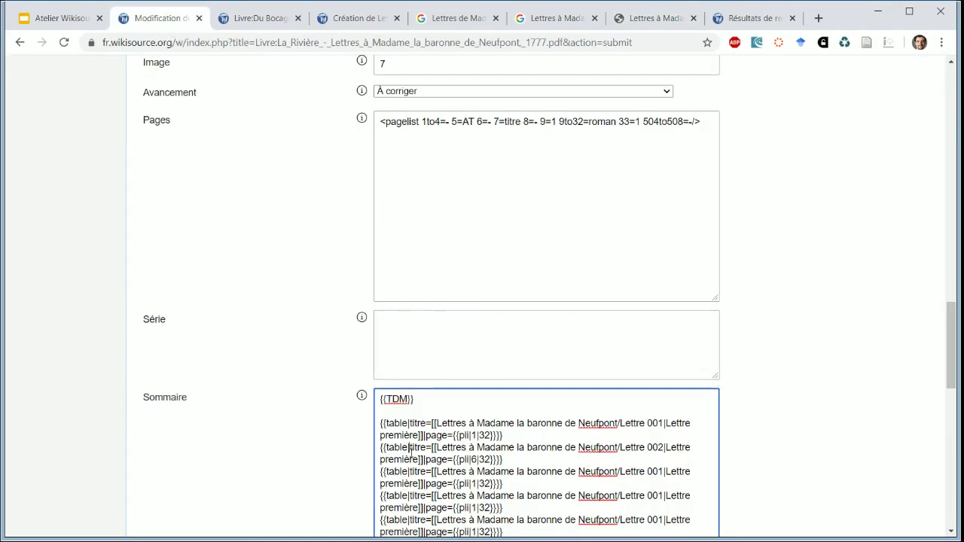
double_click(411, 459)
type("I")
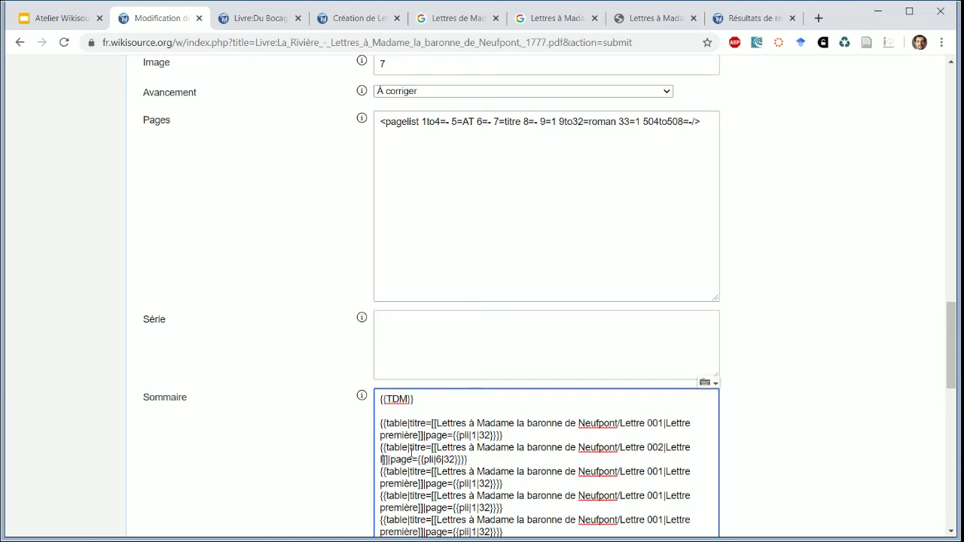
type("I")
double_click(391, 483)
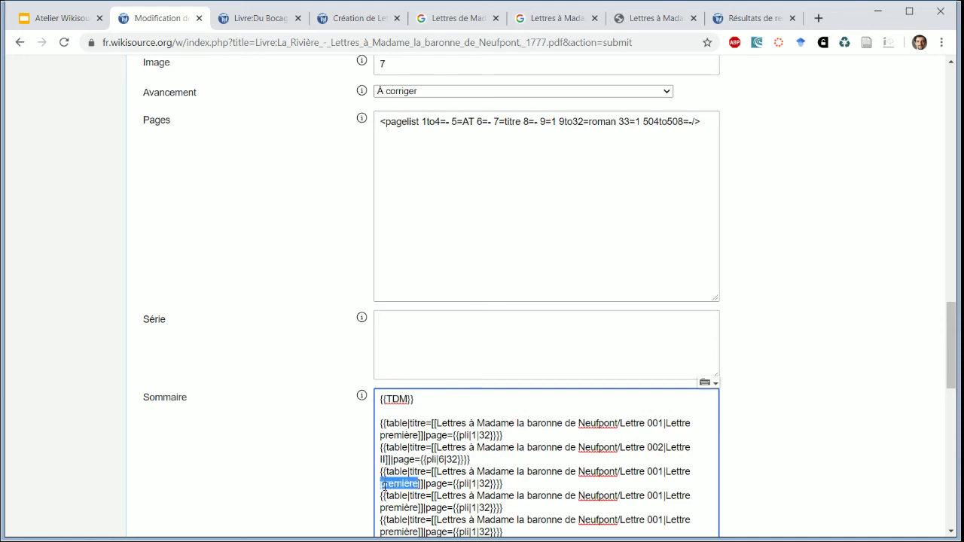
type("III")
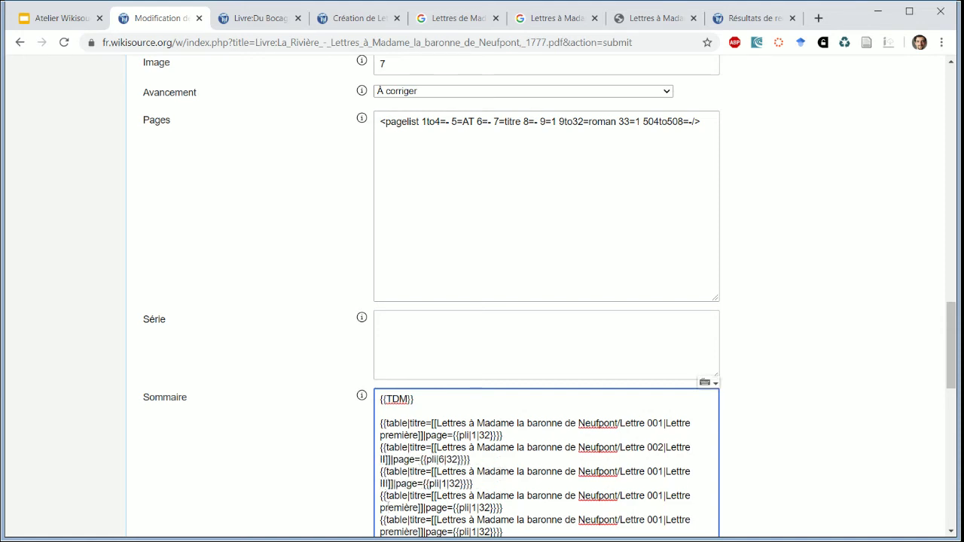
double_click(387, 507)
type("IV")
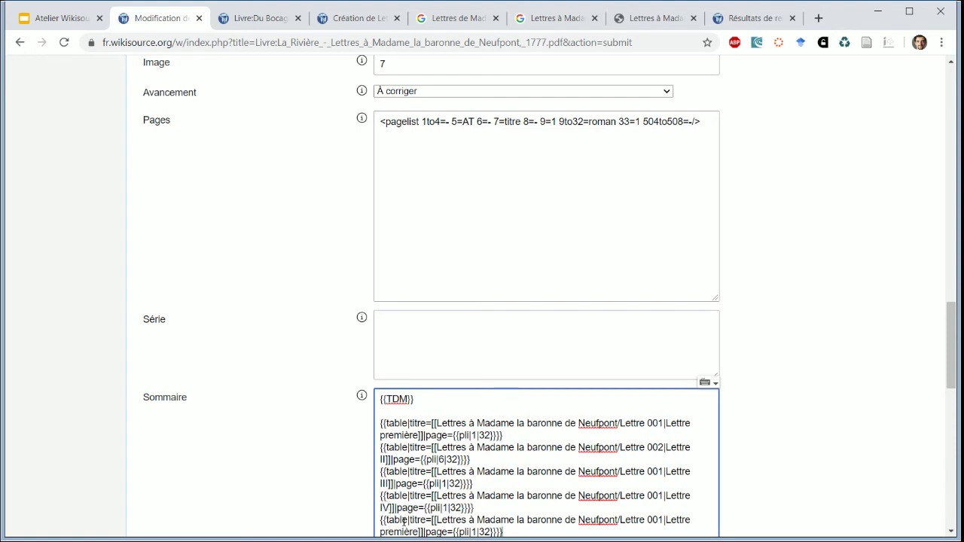
double_click(399, 531)
type("V")
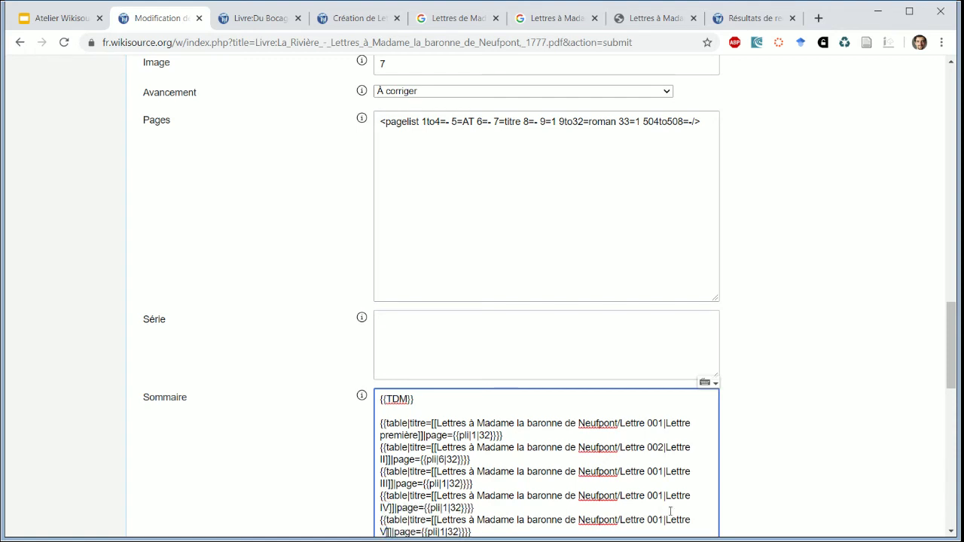
Number the link targets of the Lettre III, IV and V entries 003, 004 and 005
left_click(663, 471)
key("BackSpace")
type("3")
Find the starting pages of Lettres III, IV and V in the scanned book and set their Sommaire entries to pages 9, 12 and 16
left_click(643, 29)
scroll(579, 208, "down", 10)
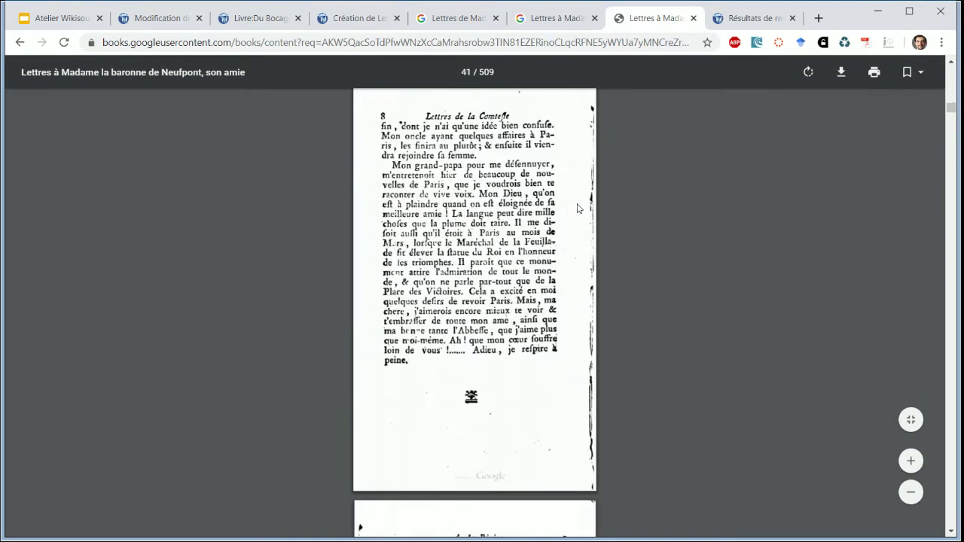
scroll(579, 209, "down", 5)
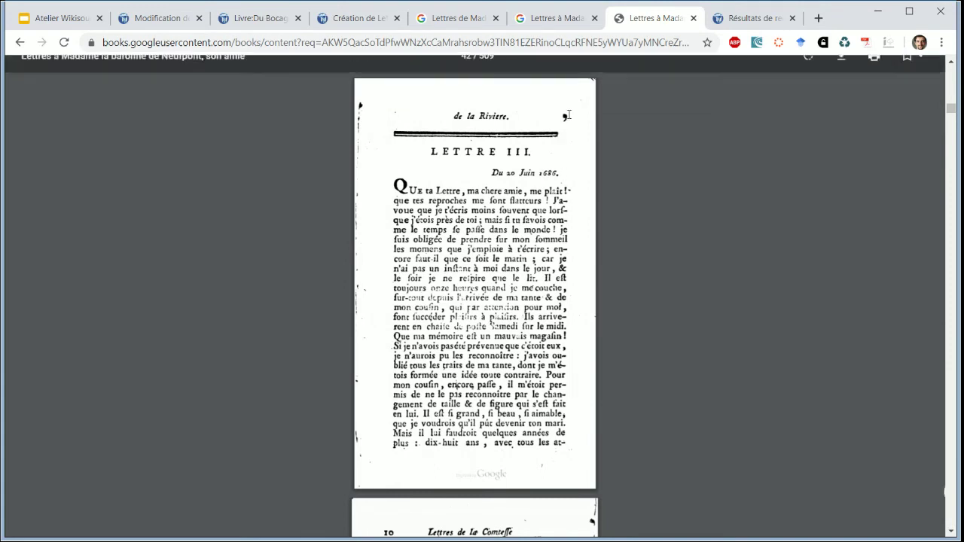
scroll(569, 114, "down", 15)
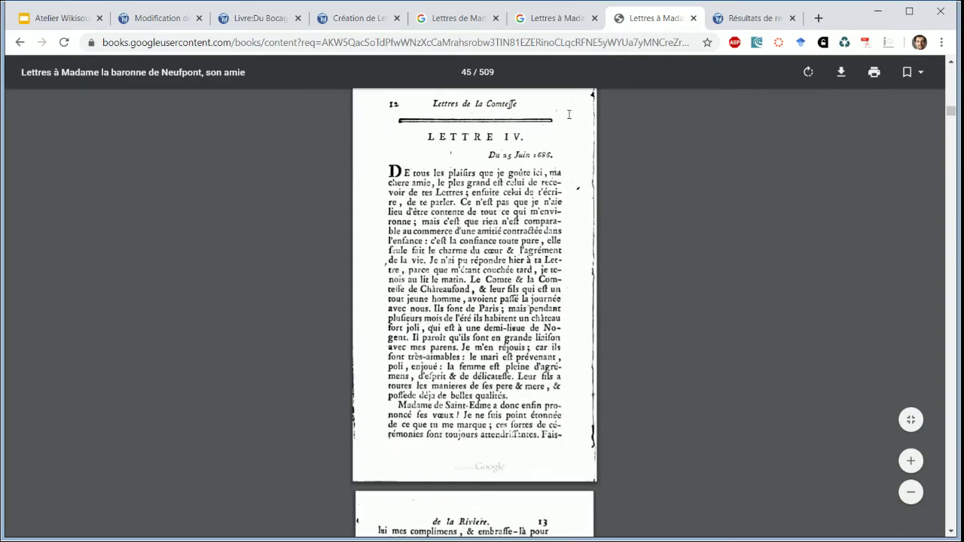
scroll(569, 115, "down", 15)
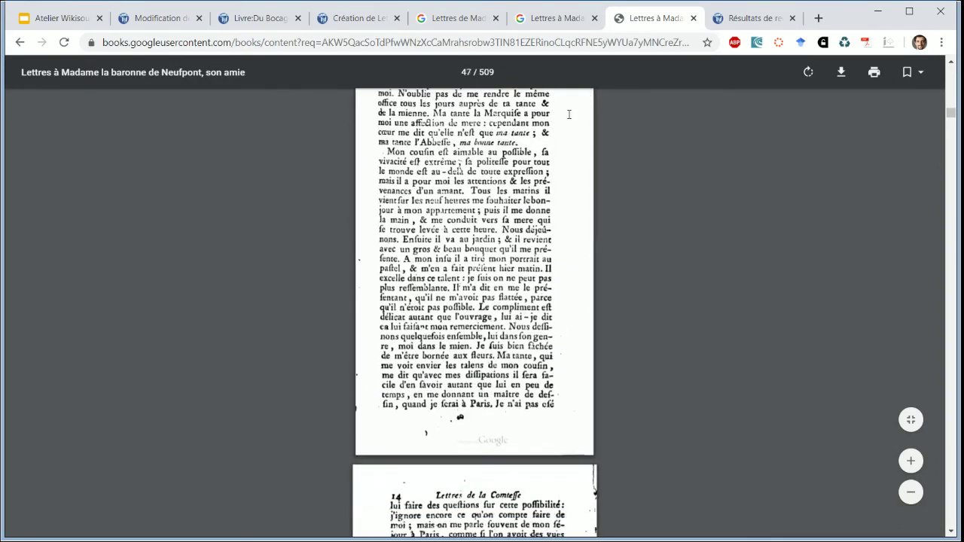
scroll(568, 114, "down", 5)
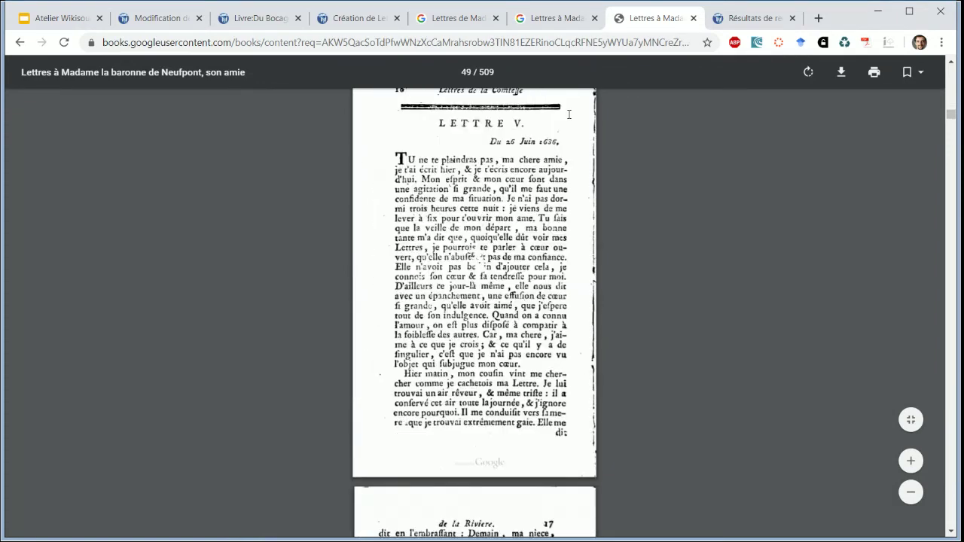
scroll(569, 115, "up", 1)
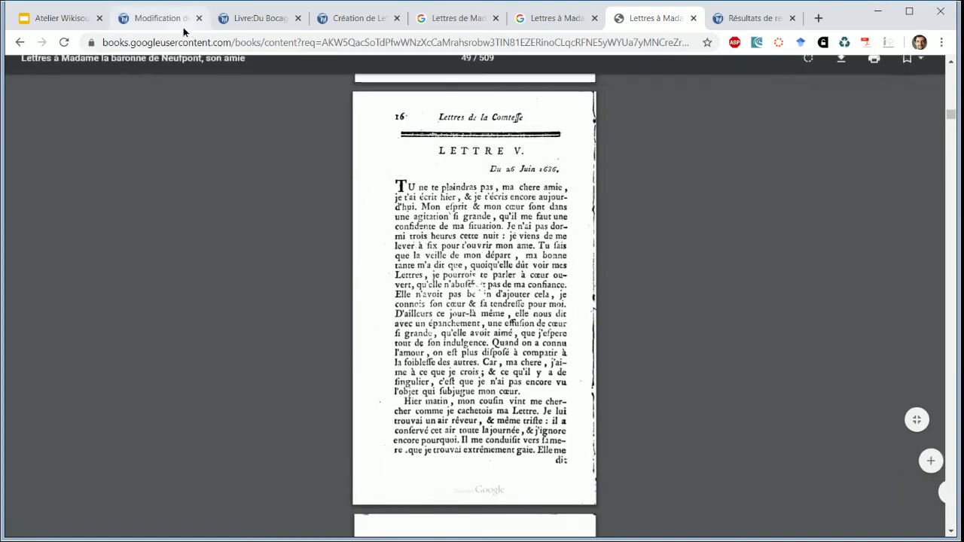
left_click(181, 18)
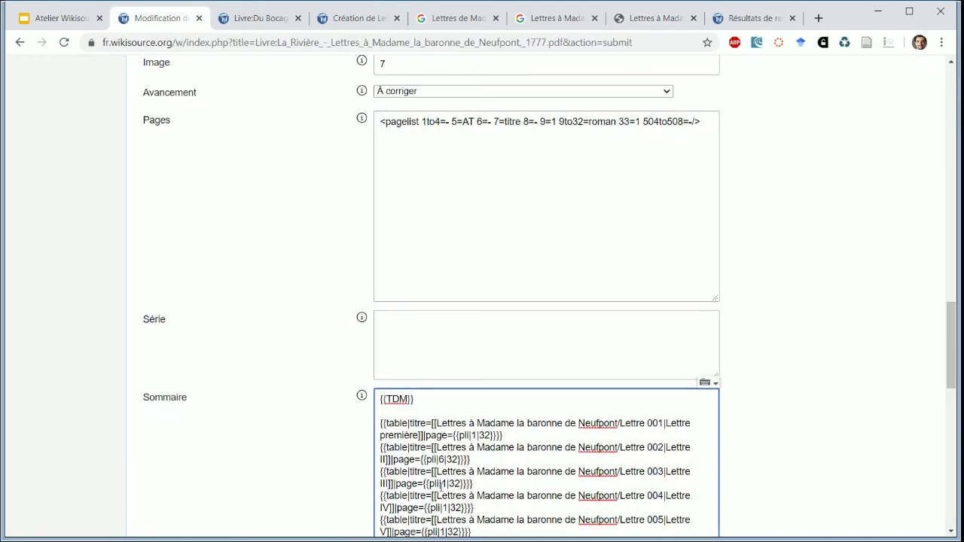
double_click(443, 483)
type("9")
left_click(446, 508)
type("2")
type("6")
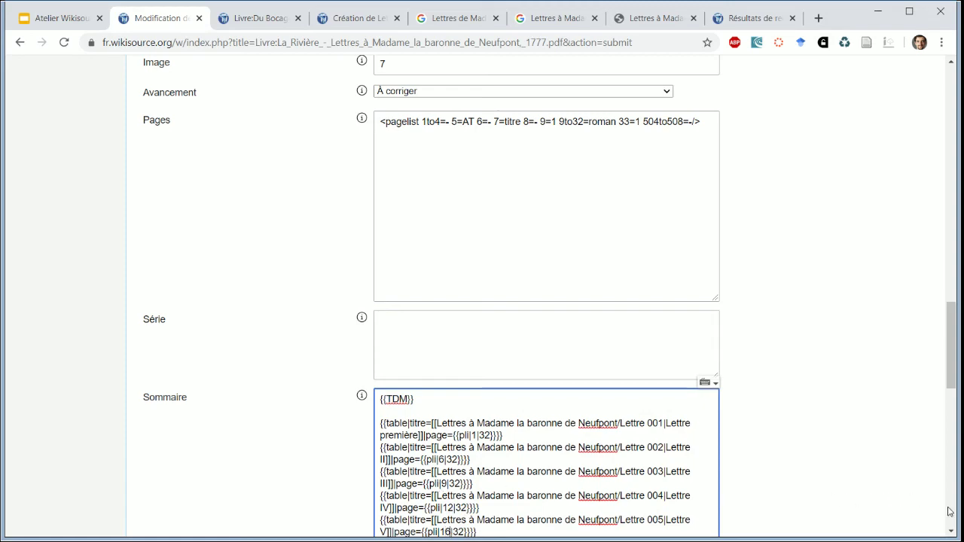
Preview the La Rivière index page with its five-letter table of contents
scroll(950, 512, "down", 10)
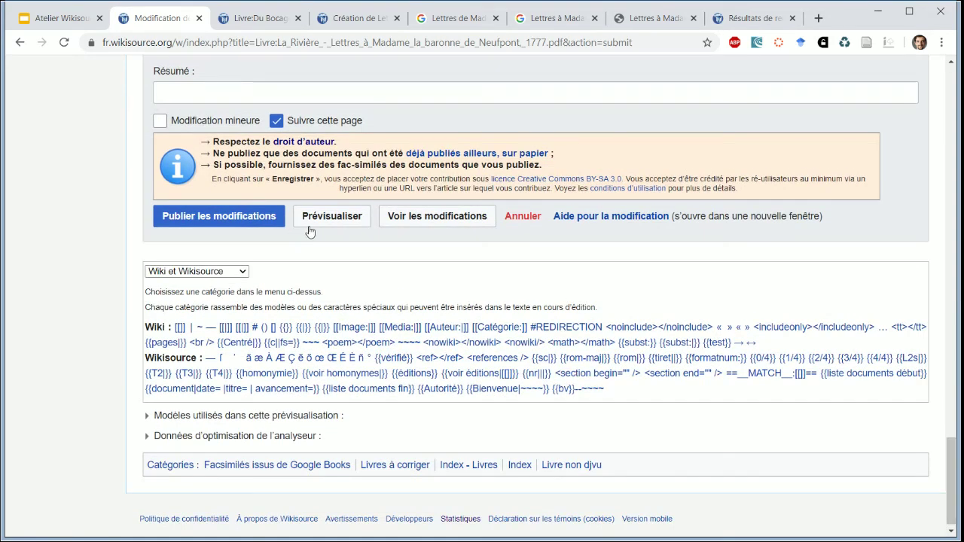
left_click(309, 226)
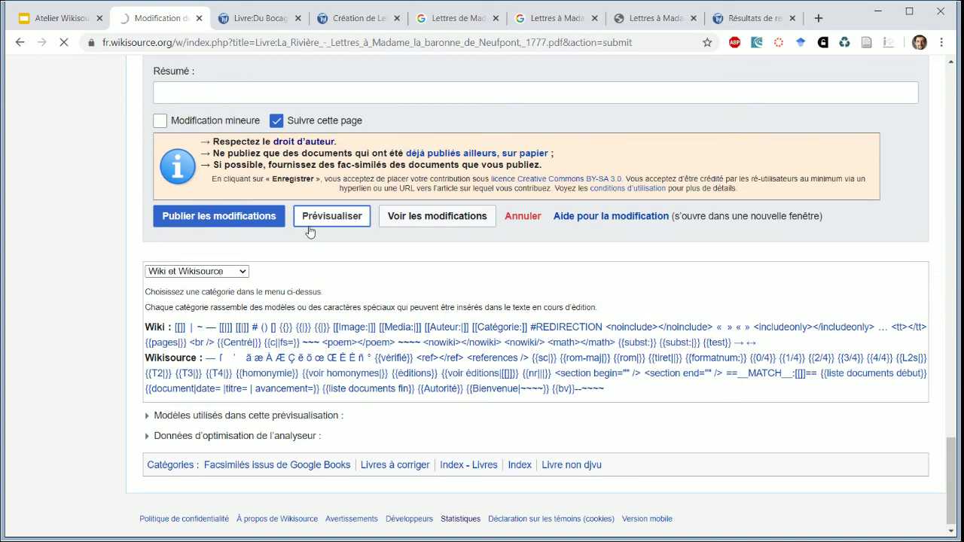